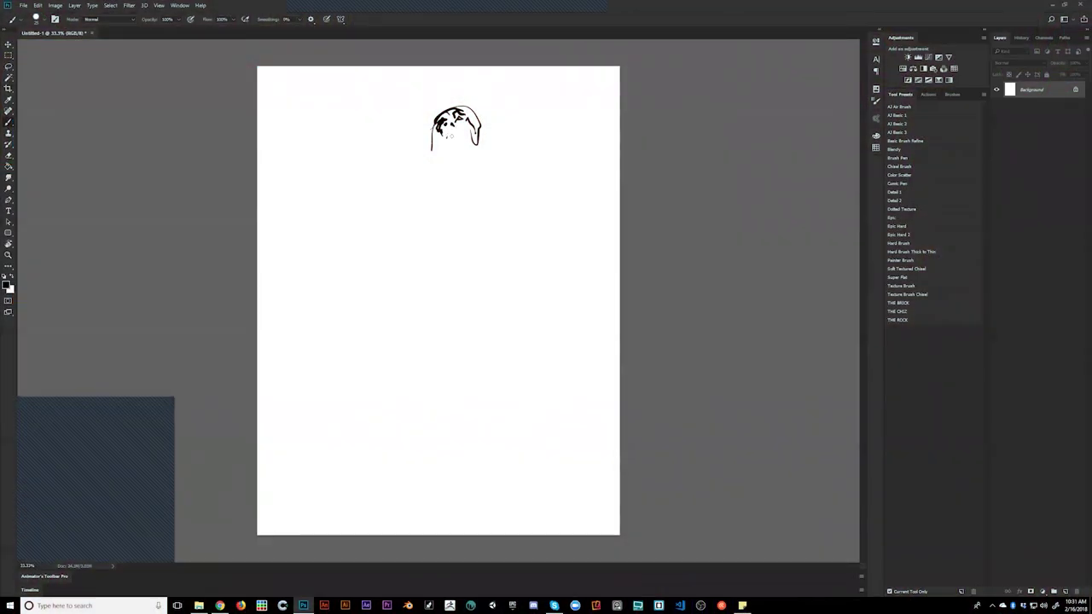
- Sketch the upper head's ear and dark beard, and outline the long rounded form extending diagonally down from its neck
key("ctrl+f")
mouse_move(394, 126)
left_mouse_down()
mouse_move(395, 143)
mouse_move(439, 143)
mouse_move(402, 139)
mouse_move(445, 214)
left_mouse_up()
mouse_move(447, 145)
left_mouse_down()
mouse_move(495, 213)
mouse_move(450, 206)
mouse_move(397, 150)
mouse_move(433, 133)
mouse_move(406, 145)
mouse_move(433, 153)
mouse_move(437, 142)
mouse_move(419, 150)
mouse_move(427, 157)
mouse_move(429, 145)
mouse_move(392, 131)
mouse_move(396, 145)
mouse_move(448, 147)
mouse_move(415, 177)
mouse_move(436, 205)
mouse_move(405, 187)
mouse_move(399, 156)
left_mouse_up()
left_click_drag(436, 195, 441, 204)
mouse_move(412, 177)
left_mouse_down()
mouse_move(470, 200)
mouse_move(465, 185)
left_mouse_up()
key("ctrl+shift+h")
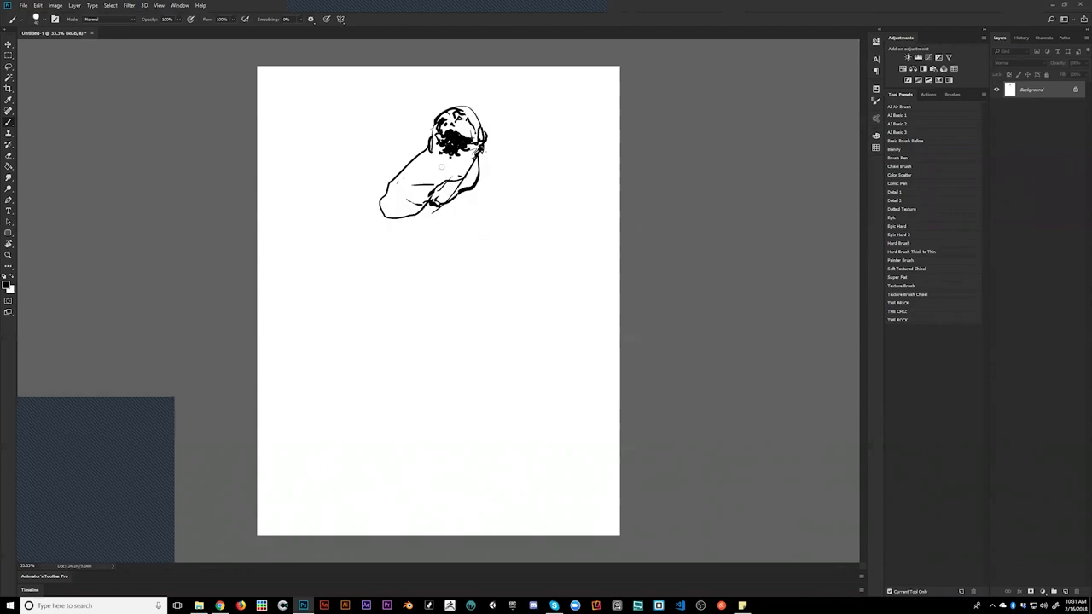
- Draw an egg-shaped second head beside the first, clear the overlapping lines inside it in white, and add black contours beneath
mouse_move(433, 150)
left_mouse_down()
mouse_move(398, 184)
mouse_move(381, 140)
mouse_move(418, 150)
mouse_move(427, 186)
mouse_move(393, 199)
mouse_move(375, 178)
mouse_move(397, 179)
mouse_move(406, 196)
mouse_move(388, 217)
mouse_move(431, 230)
left_mouse_up()
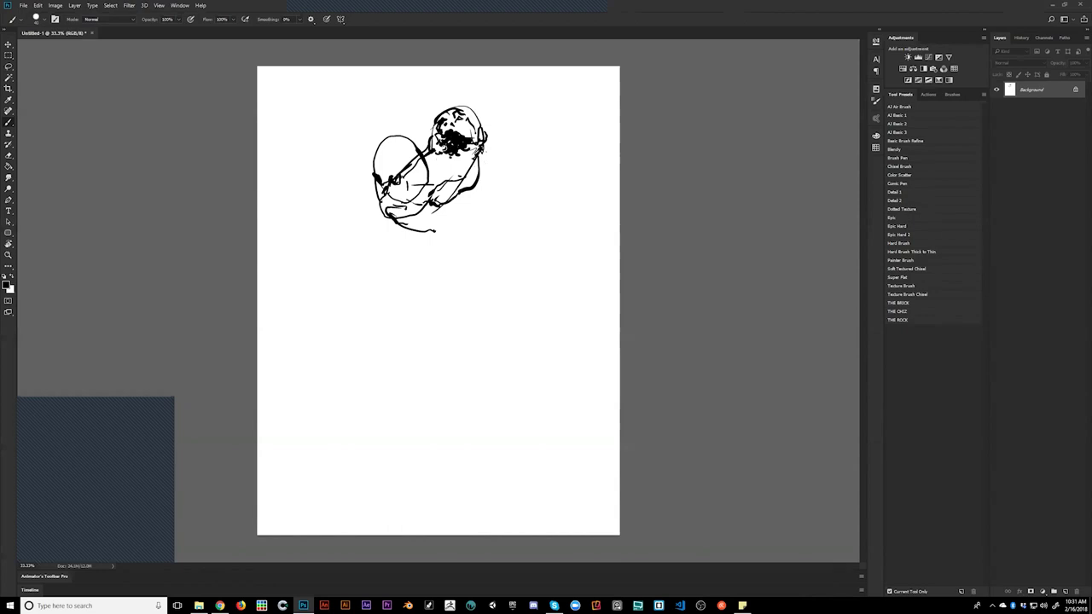
key("x")
mouse_move(411, 157)
left_mouse_down()
mouse_move(396, 172)
mouse_move(410, 151)
mouse_move(419, 158)
mouse_move(413, 185)
mouse_move(398, 179)
left_mouse_up()
key("x")
mouse_move(383, 197)
left_mouse_down()
mouse_move(408, 209)
mouse_move(379, 197)
mouse_move(402, 226)
mouse_move(443, 213)
mouse_move(484, 171)
mouse_move(482, 151)
mouse_move(500, 217)
left_mouse_up()
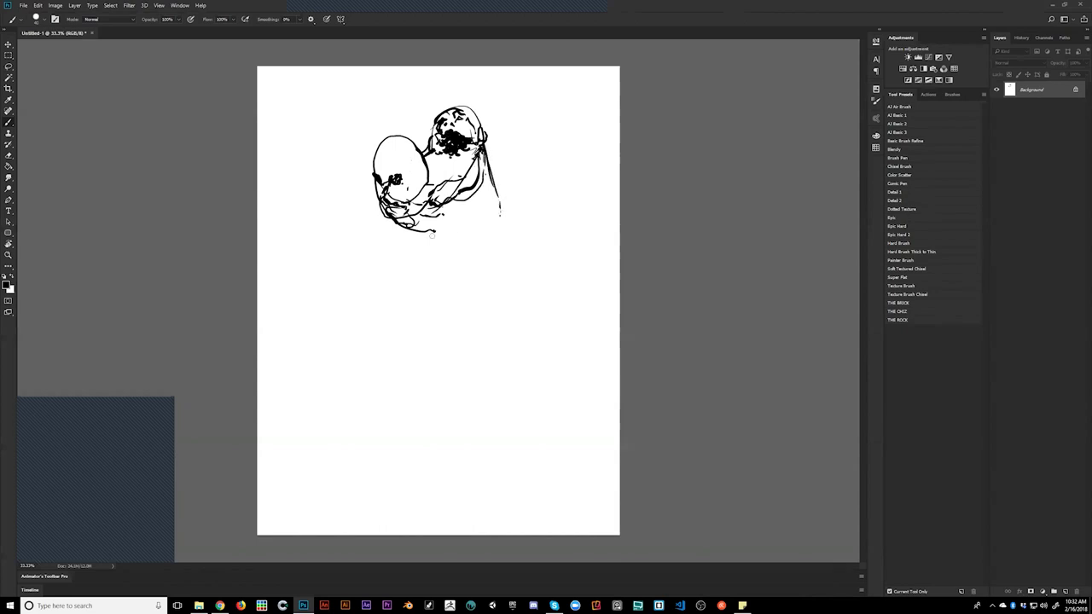
- Add brow, face and lower contour lines around the egg-shaped head, and flip the canvas horizontally
left_click_drag(431, 230, 462, 218)
left_click_drag(386, 205, 397, 209)
left_click_drag(410, 167, 411, 173)
mouse_move(410, 177)
left_mouse_down()
mouse_move(401, 193)
mouse_move(418, 166)
mouse_move(402, 154)
mouse_move(367, 200)
mouse_move(389, 225)
mouse_move(414, 228)
left_mouse_up()
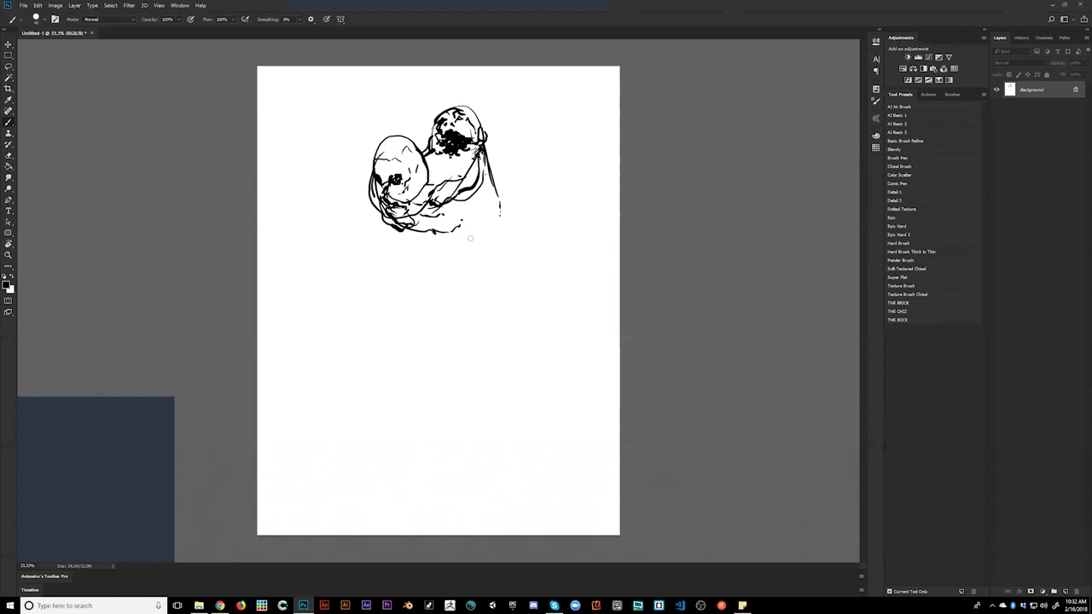
key("ctrl+h")
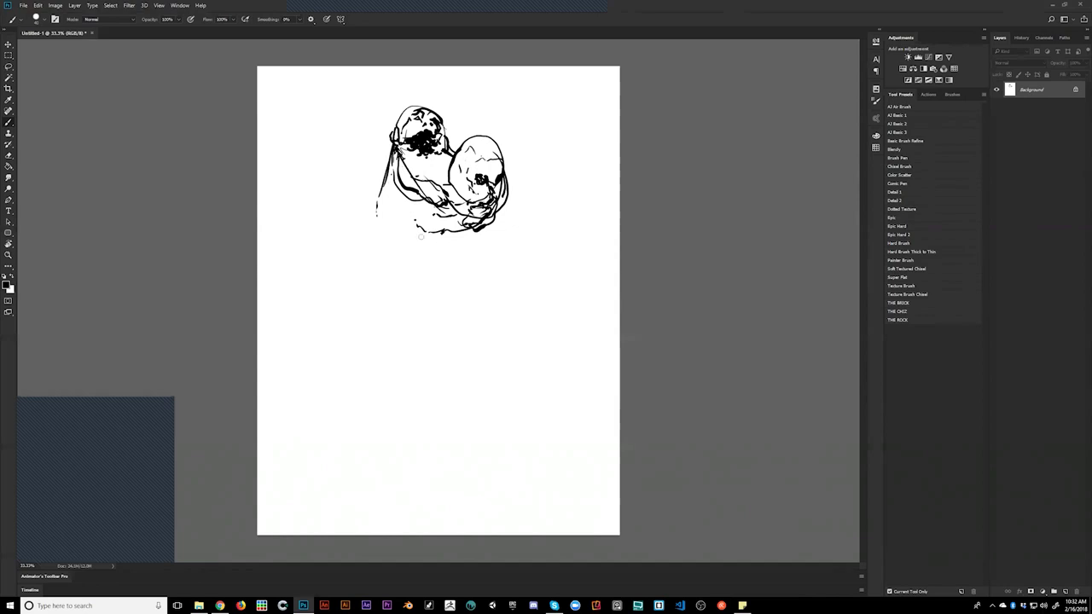
- Outline the rounded chest below the two heads and begin a long hanging strip with thick horizontal hatching
mouse_move(380, 177)
left_mouse_down()
mouse_move(369, 218)
mouse_move(381, 232)
mouse_move(454, 238)
left_mouse_up()
left_click_drag(376, 229, 428, 251)
key("ctrl+alt+z")
key("ctrl+alt+z")
left_click_drag(450, 229, 395, 242)
left_click_drag(387, 247, 397, 394)
mouse_move(392, 247)
left_mouse_down()
mouse_move(429, 249)
mouse_move(423, 285)
mouse_move(435, 284)
mouse_move(417, 319)
left_mouse_up()
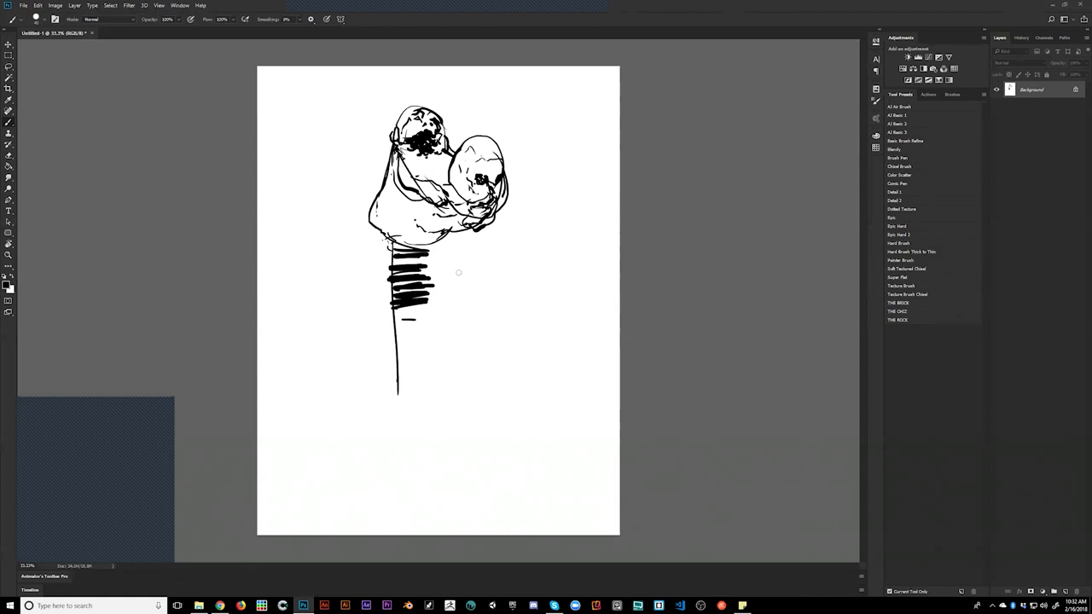
- Sketch the lowered arm's shoulder and upper-arm contours beside the chest
mouse_move(372, 203)
left_mouse_down()
mouse_move(346, 232)
mouse_move(378, 264)
mouse_move(377, 252)
mouse_move(338, 239)
mouse_move(324, 268)
left_mouse_up()
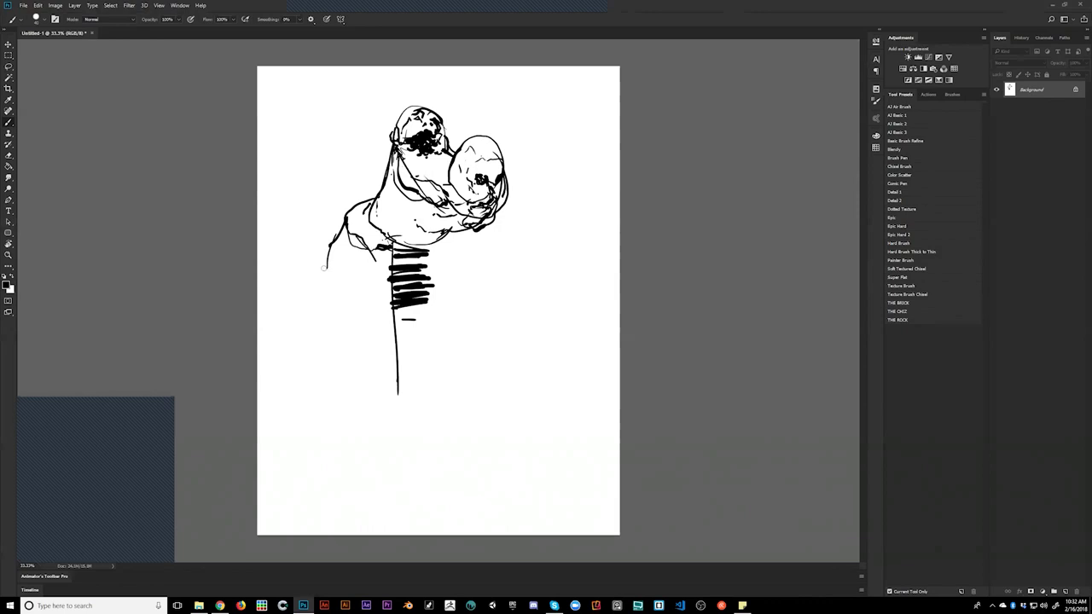
left_click_drag(458, 232, 472, 228)
mouse_move(329, 249)
left_mouse_down()
mouse_move(343, 283)
mouse_move(341, 238)
mouse_move(330, 261)
mouse_move(351, 257)
mouse_move(332, 319)
left_mouse_up()
mouse_move(356, 273)
left_mouse_down()
mouse_move(343, 342)
mouse_move(336, 305)
mouse_move(333, 317)
mouse_move(338, 342)
mouse_move(337, 266)
mouse_move(347, 283)
mouse_move(360, 266)
mouse_move(355, 244)
mouse_move(381, 248)
mouse_move(358, 249)
mouse_move(365, 343)
left_mouse_up()
mouse_move(338, 309)
left_mouse_down()
mouse_move(316, 379)
mouse_move(325, 411)
left_mouse_up()
left_click_drag(351, 329, 337, 425)
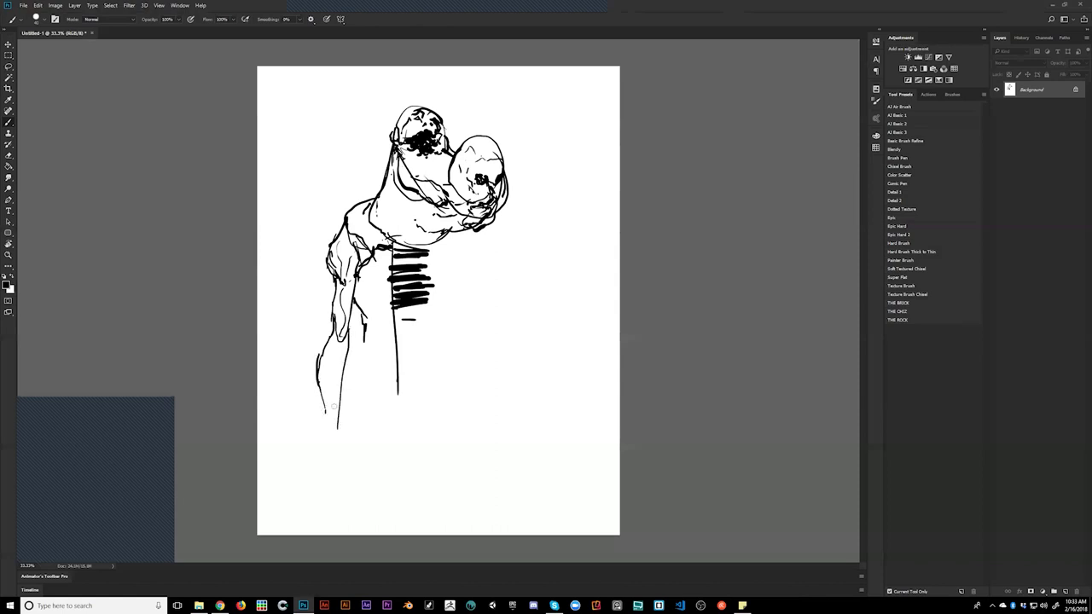
key("e")
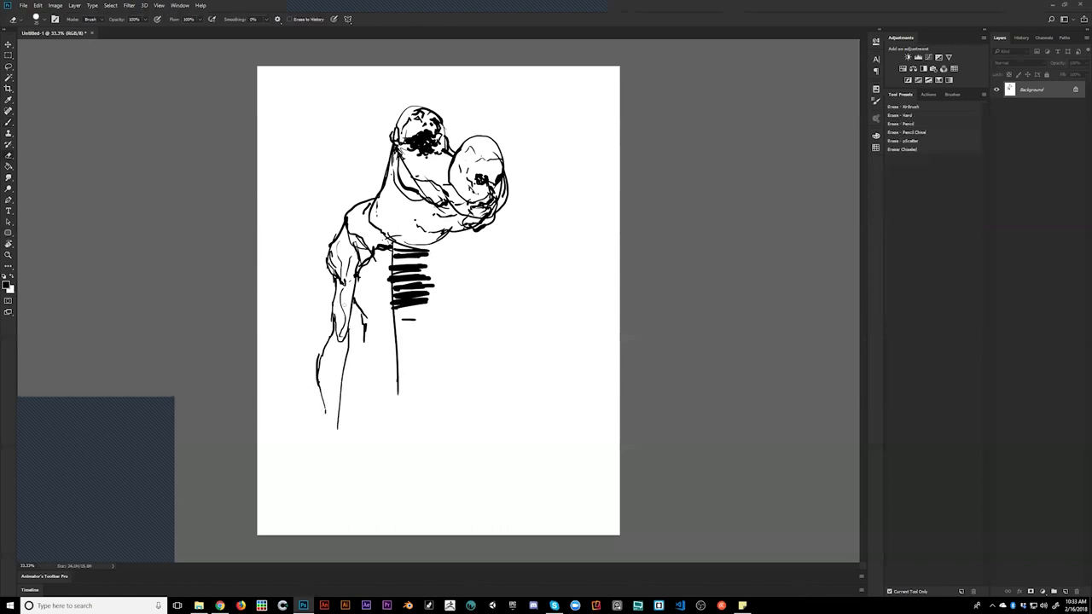
mouse_move(326, 317)
left_mouse_down()
mouse_move(312, 432)
mouse_move(341, 332)
mouse_move(336, 353)
left_mouse_up()
key("b")
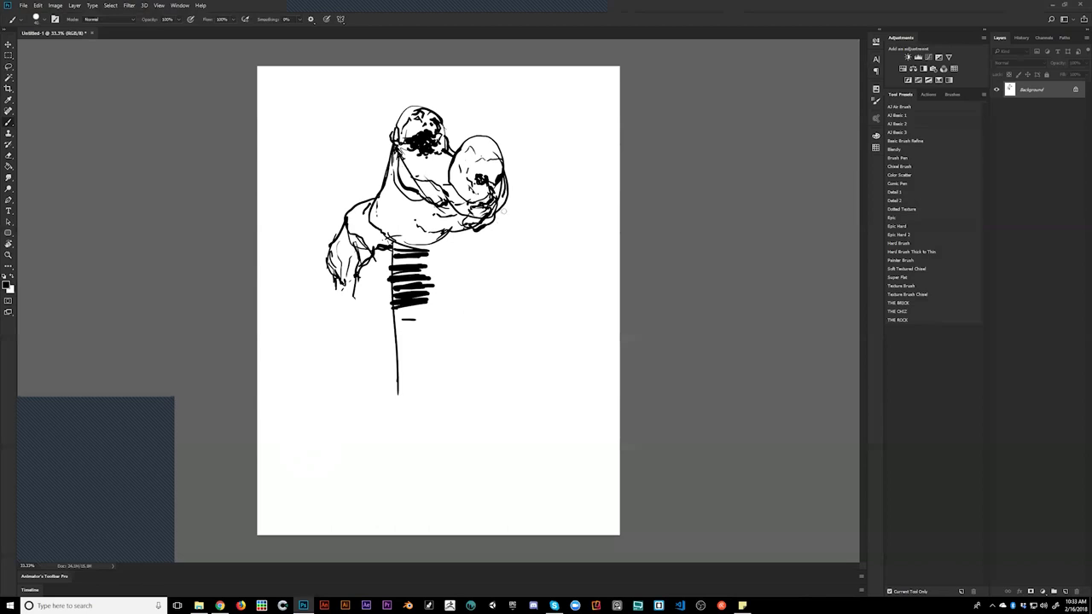
- Draw the raised hand against the egg-shaped head, with its forearm, elbow and upper arm leading back to the torso
mouse_move(510, 182)
left_mouse_down()
mouse_move(508, 209)
mouse_move(516, 179)
left_mouse_up()
mouse_move(517, 192)
left_mouse_down()
mouse_move(501, 218)
mouse_move(540, 269)
left_mouse_up()
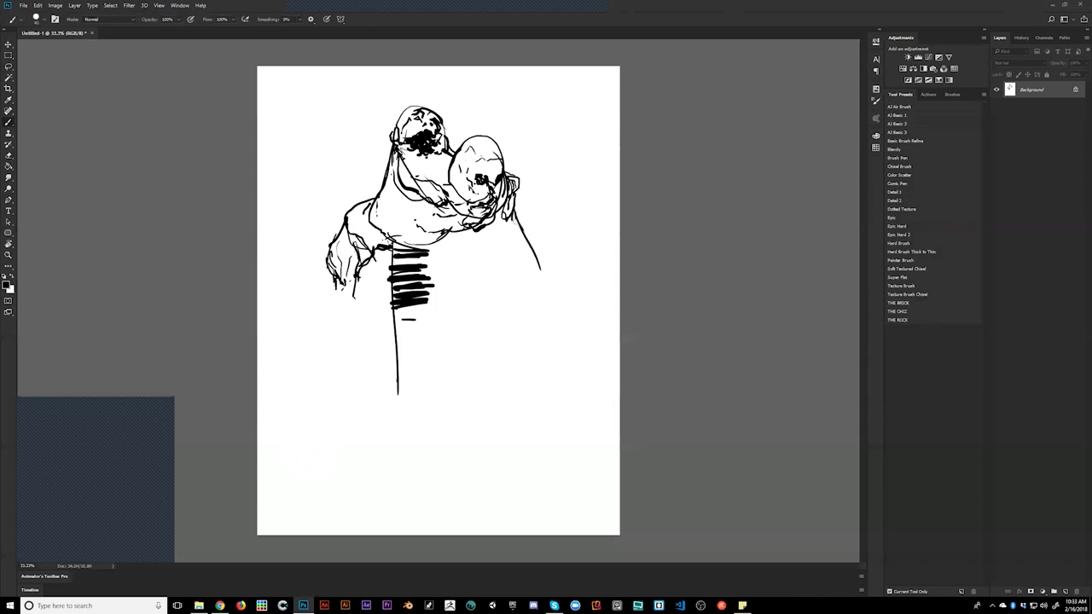
left_click_drag(500, 214, 539, 295)
mouse_move(541, 257)
left_mouse_down()
mouse_move(550, 271)
mouse_move(540, 298)
mouse_move(512, 234)
mouse_move(535, 294)
mouse_move(526, 239)
left_mouse_up()
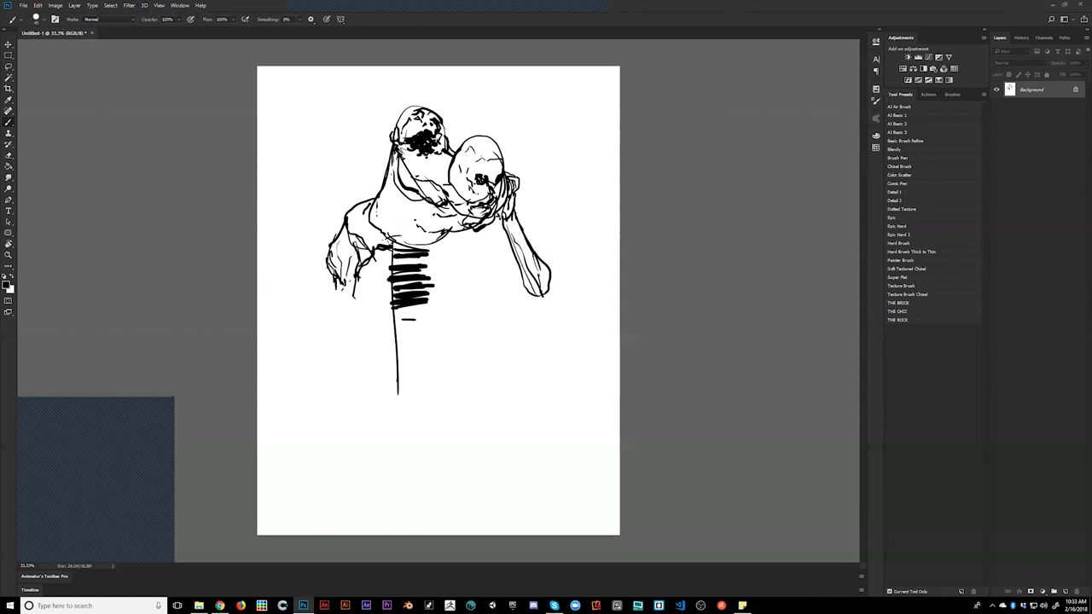
left_click_drag(482, 228, 506, 265)
mouse_move(483, 227)
left_mouse_down()
mouse_move(506, 236)
mouse_move(517, 290)
mouse_move(548, 304)
mouse_move(524, 292)
mouse_move(480, 226)
mouse_move(479, 279)
left_mouse_up()
- Close the long strip's open side and add a shorter panel with horizontal hatching beside it
left_click_drag(429, 245, 436, 401)
mouse_move(393, 243)
left_mouse_down()
mouse_move(399, 358)
mouse_move(364, 297)
mouse_move(394, 324)
mouse_move(394, 246)
left_mouse_up()
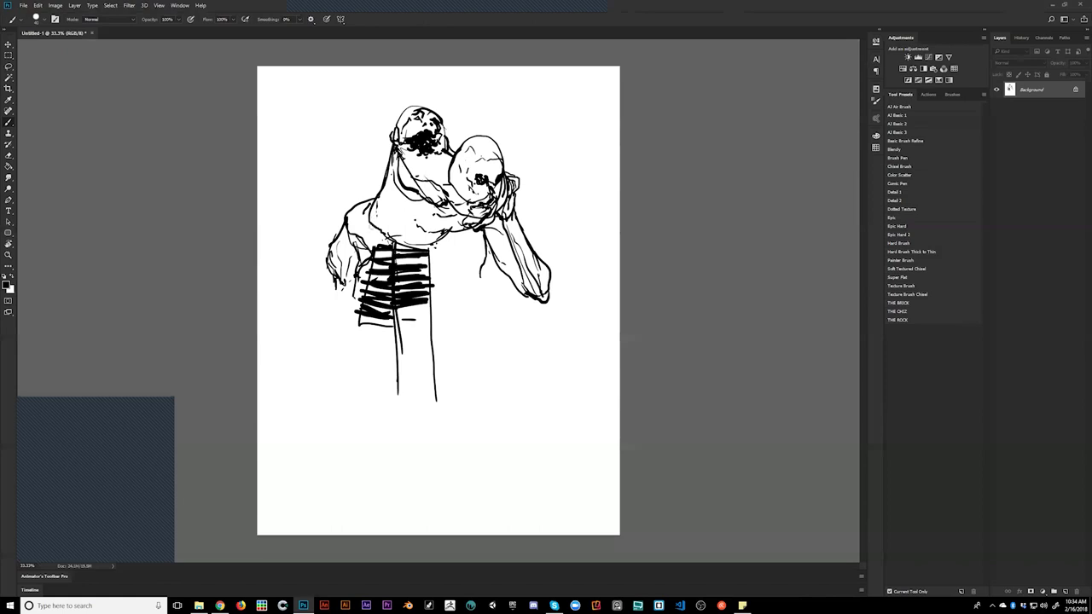
mouse_move(369, 226)
left_mouse_down()
mouse_move(386, 246)
mouse_move(371, 220)
left_mouse_up()
left_click_drag(420, 151, 425, 154)
- Fill the lower part of the long strip with thick hatching and close the bottom edges of both panels
mouse_move(397, 314)
left_mouse_down()
mouse_move(430, 308)
mouse_move(426, 327)
left_mouse_up()
left_click_drag(404, 336, 433, 342)
left_click_drag(396, 328, 430, 347)
mouse_move(403, 341)
left_mouse_down()
mouse_move(433, 362)
mouse_move(407, 350)
left_mouse_up()
left_click_drag(403, 349, 434, 371)
left_click_drag(396, 357, 438, 384)
left_click_drag(397, 360, 430, 387)
mouse_move(416, 385)
left_mouse_down()
mouse_move(438, 397)
mouse_move(419, 387)
left_mouse_up()
mouse_move(418, 389)
left_mouse_down()
mouse_move(438, 403)
mouse_move(413, 383)
left_mouse_up()
mouse_move(428, 394)
left_mouse_down()
mouse_move(438, 403)
mouse_move(408, 394)
mouse_move(438, 404)
left_mouse_up()
left_click_drag(355, 326, 396, 329)
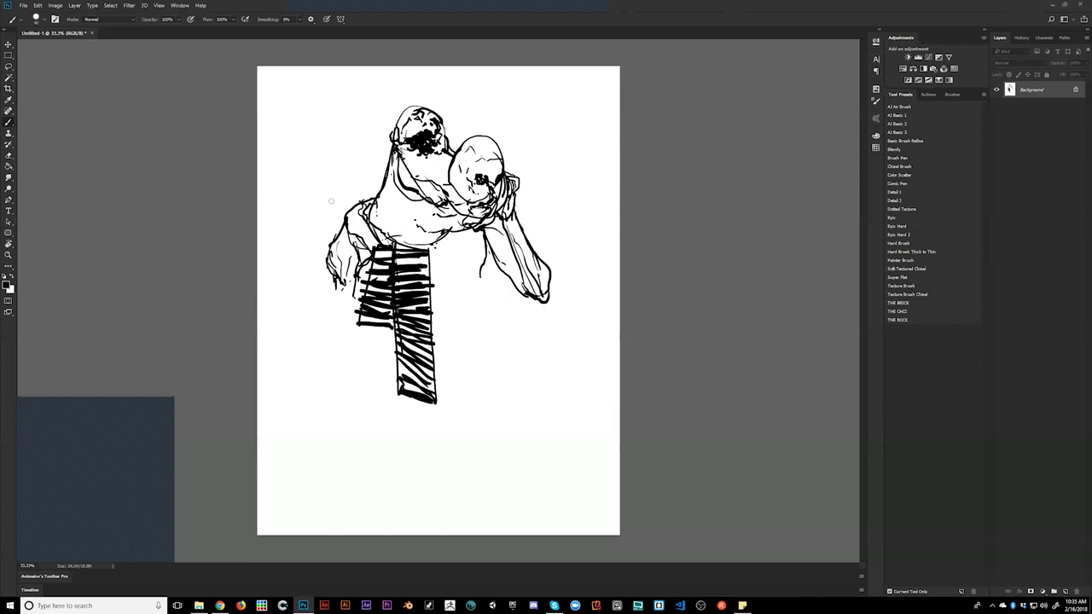
- Draw an angular hatched shape behind the shoulder of the lowered arm
left_click_drag(355, 182, 349, 182)
left_click_drag(349, 183, 347, 209)
left_click_drag(357, 186, 348, 210)
mouse_move(361, 189)
left_mouse_down()
mouse_move(350, 207)
mouse_move(365, 199)
left_mouse_up()
left_click_drag(379, 190, 358, 202)
left_click_drag(362, 195, 349, 209)
left_click_drag(381, 177, 369, 183)
- Add a short hatched strap below the chest, next to the raised arm
mouse_move(444, 233)
left_mouse_down()
mouse_move(469, 280)
mouse_move(483, 257)
mouse_move(449, 238)
mouse_move(478, 254)
left_mouse_up()
left_click_drag(471, 242, 475, 263)
mouse_move(466, 257)
left_mouse_down()
mouse_move(474, 266)
mouse_move(462, 265)
left_mouse_up()
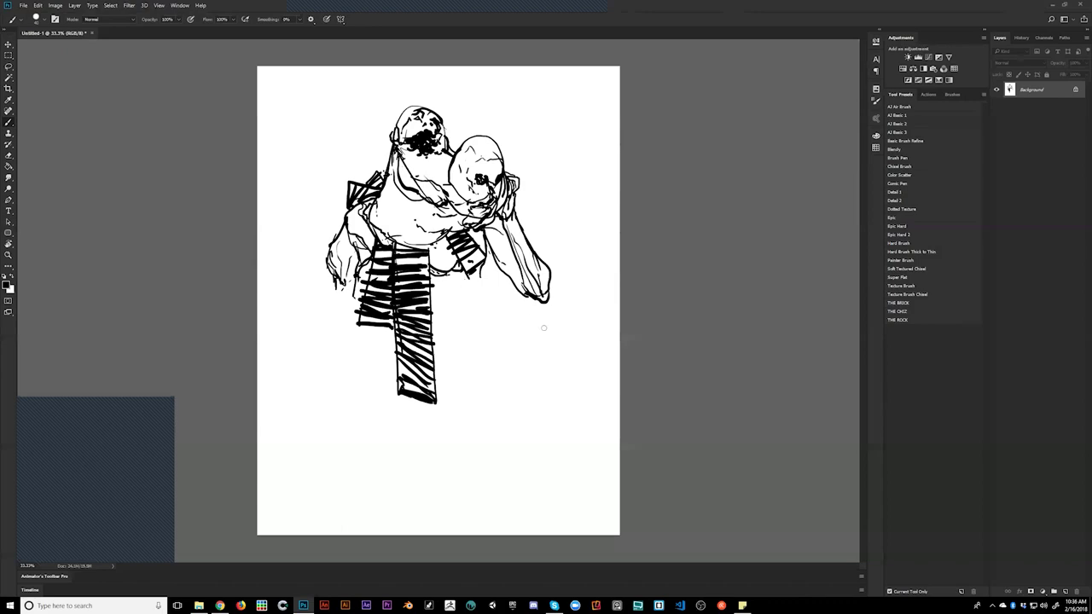
- Dab a small group of dots in the blank area below the raised elbow, and paint them out in white
left_click(546, 356, "ctrl")
left_click(546, 356, "ctrl")
left_click_drag(544, 361, 520, 269)
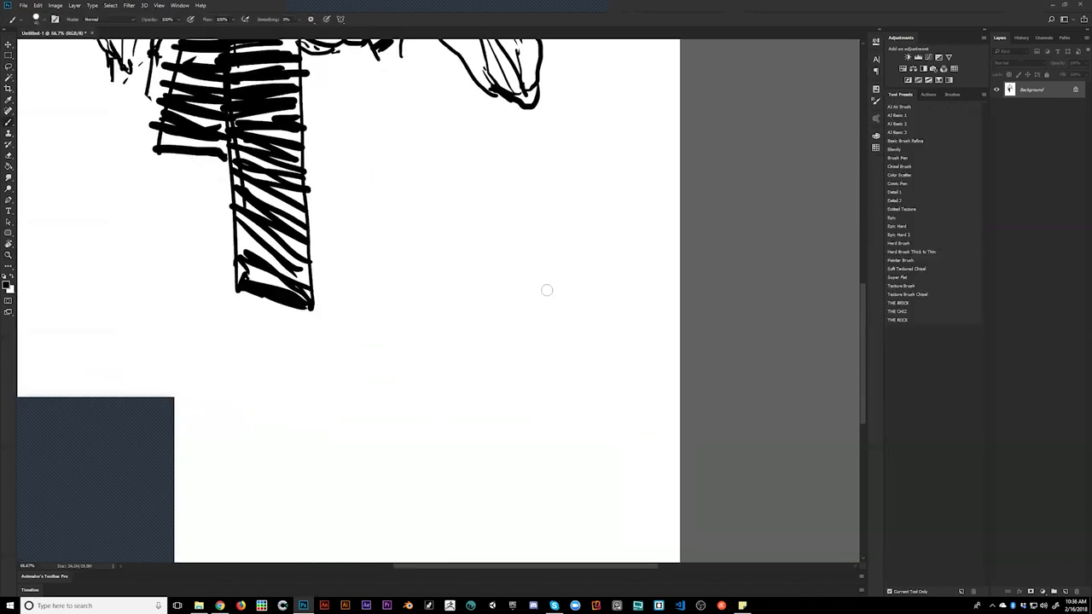
left_click(524, 289)
left_click(523, 279)
left_click(529, 281)
left_click(531, 294)
left_click(534, 290)
left_click(530, 287)
left_click(524, 288)
scroll(526, 287, "up", 1)
left_click(517, 271)
left_click(525, 287)
left_click(545, 274)
key("x")
mouse_move(511, 297)
left_mouse_down()
mouse_move(532, 264)
mouse_move(524, 278)
left_mouse_up()
key("x")
- Dab a tight cluster of five black dots in the blank area below the raised elbow
left_click(521, 275)
left_click(514, 275)
left_click(524, 291)
left_click(519, 284)
left_click(516, 287)
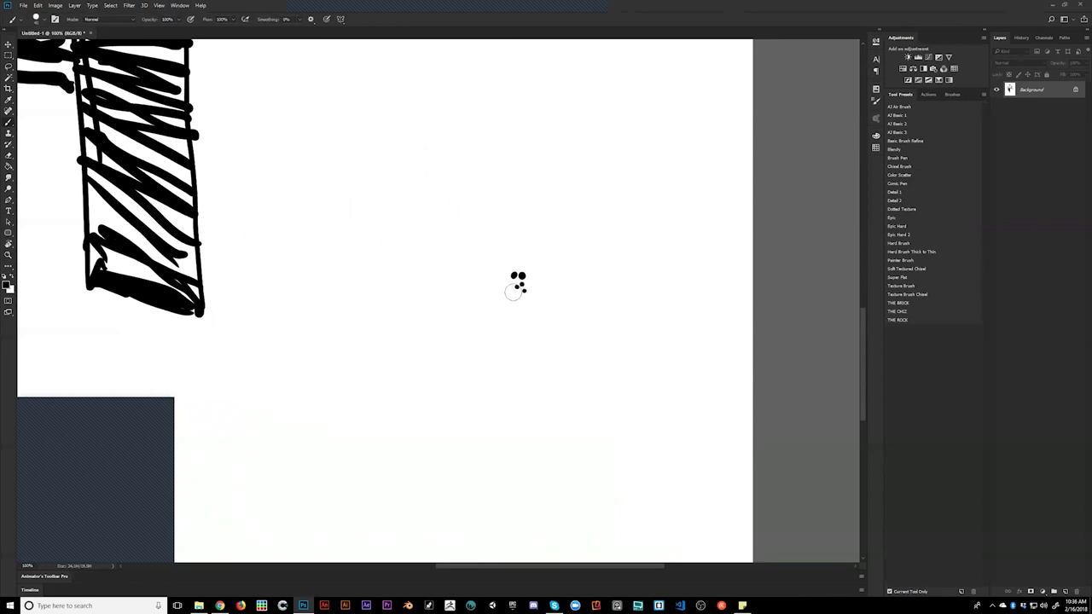
- Scatter black dots above the tight cluster, spacing them wider apart toward the top
left_click(517, 210)
left_click(514, 196)
left_click(513, 184)
left_click(505, 169)
left_click(482, 166)
left_click(457, 174)
left_click(497, 126)
left_click(540, 118)
left_click(550, 193)
left_click(522, 174)
left_click(506, 160)
left_click(495, 212)
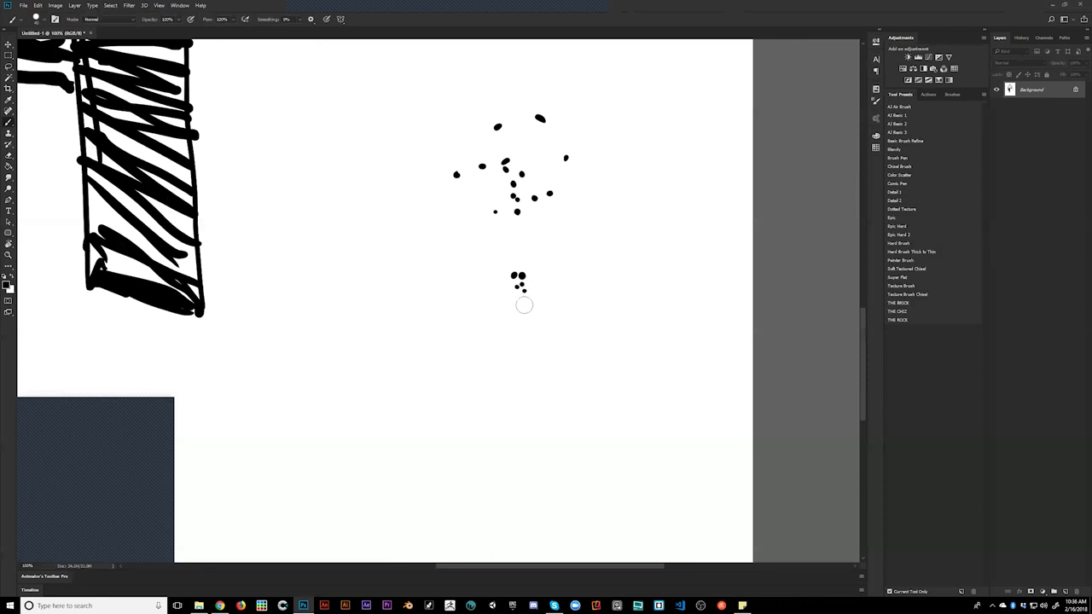
- Try circling the tight, medium and wide dot groups in turn, undoing each circle
mouse_move(538, 196)
left_mouse_down()
mouse_move(490, 194)
mouse_move(522, 181)
left_mouse_up()
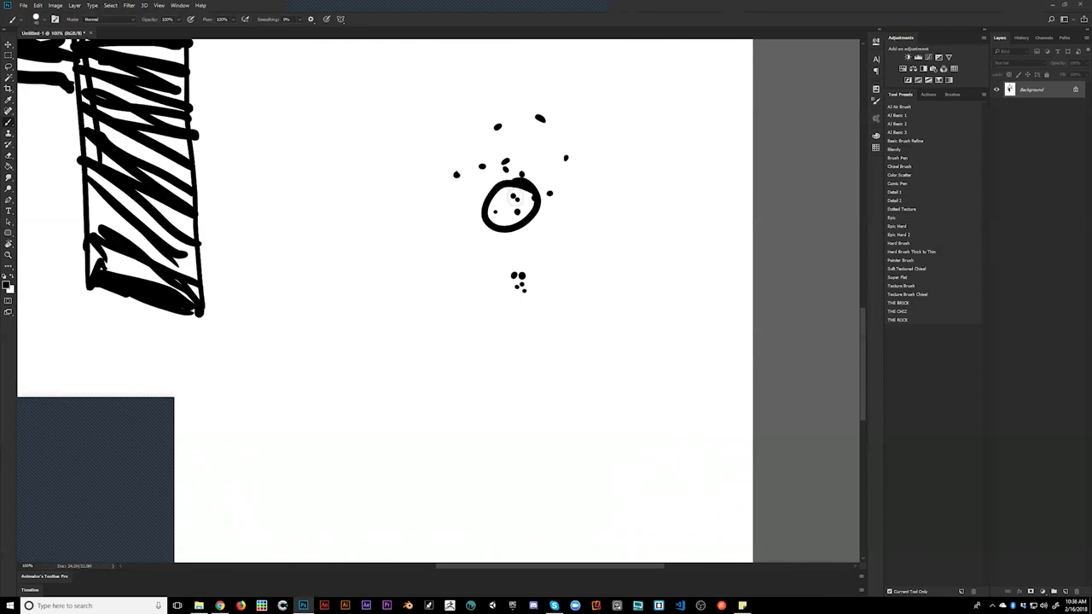
key("ctrl+z")
mouse_move(528, 261)
left_mouse_down()
mouse_move(541, 290)
mouse_move(531, 261)
left_mouse_up()
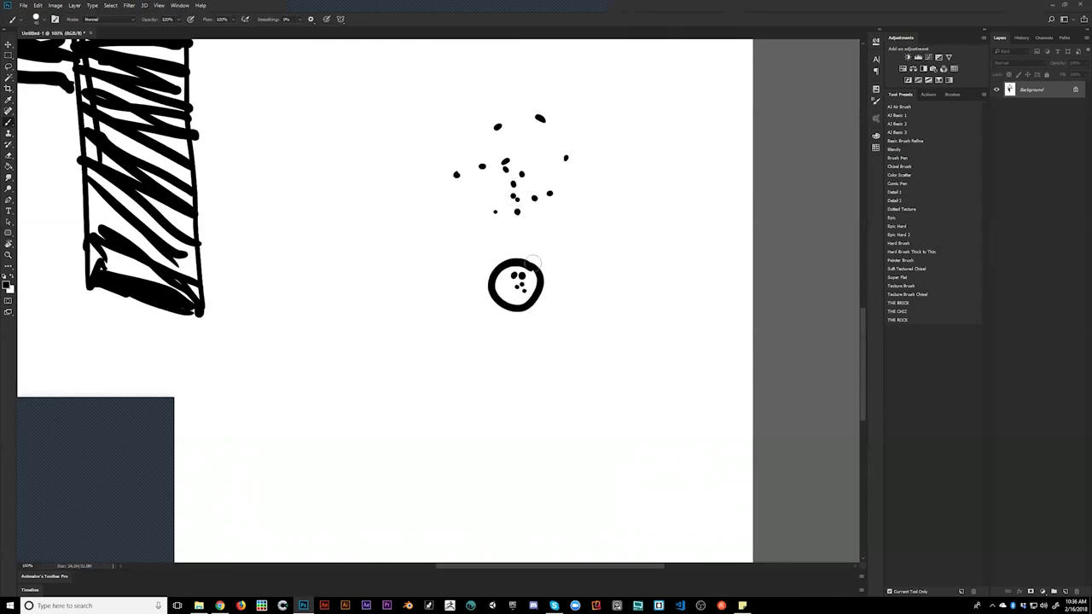
key("ctrl+z")
mouse_move(535, 196)
left_mouse_down()
mouse_move(505, 189)
mouse_move(531, 223)
mouse_move(523, 183)
left_mouse_up()
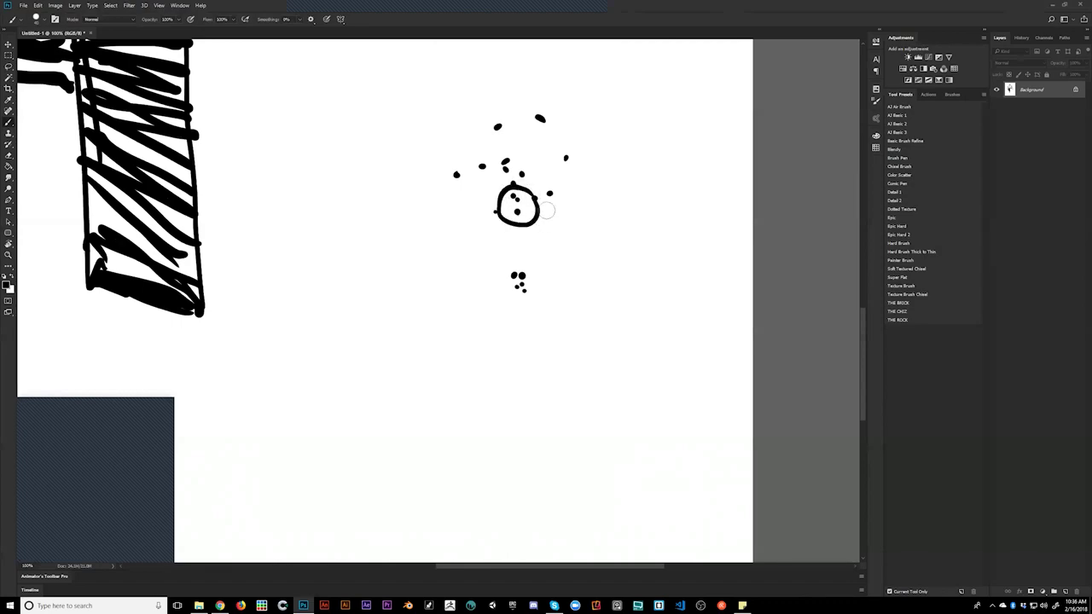
key("ctrl+z")
mouse_move(569, 113)
left_mouse_down()
mouse_move(487, 102)
mouse_move(588, 146)
left_mouse_up()
left_click_drag(530, 99, 589, 149)
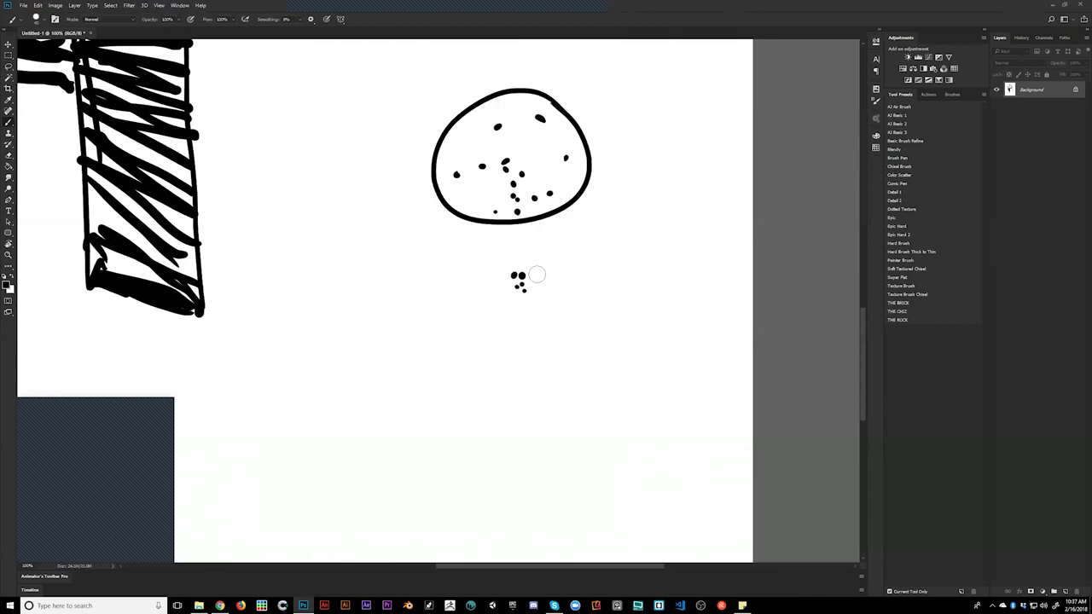
key("ctrl+z")
- Number the dot groups 1, 2 and 3 from tightest to widest, using a smaller brush for 2 and 3
left_click_drag(559, 275, 559, 288)
key("bracketleft")
key("bracketleft")
left_click_drag(562, 197, 574, 209)
left_click_drag(579, 135, 579, 157)
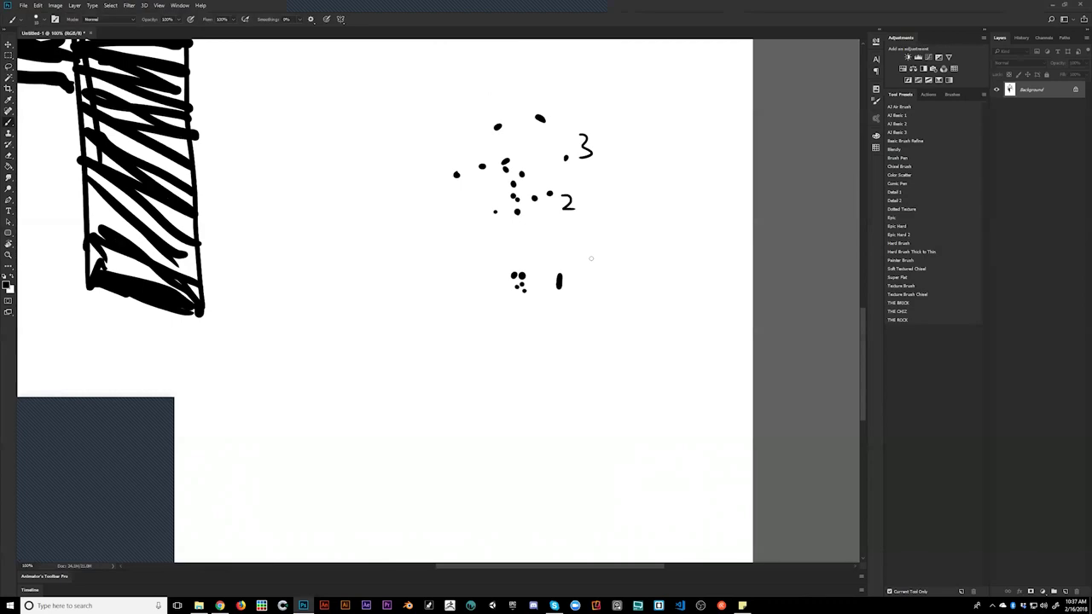
- Draw a small oval with tiny facial marks inside it below the numbered dot groups
scroll(512, 390, "down", 4)
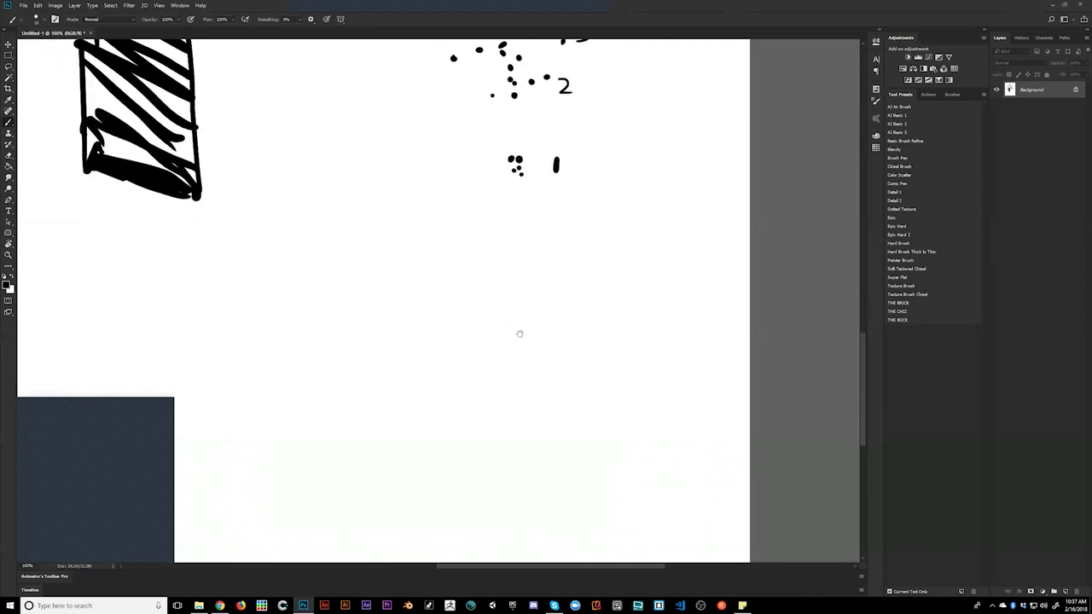
mouse_move(580, 123)
left_mouse_down()
mouse_move(556, 114)
mouse_move(582, 125)
left_mouse_up()
key("ctrl+z")
left_click_drag(493, 226, 493, 228)
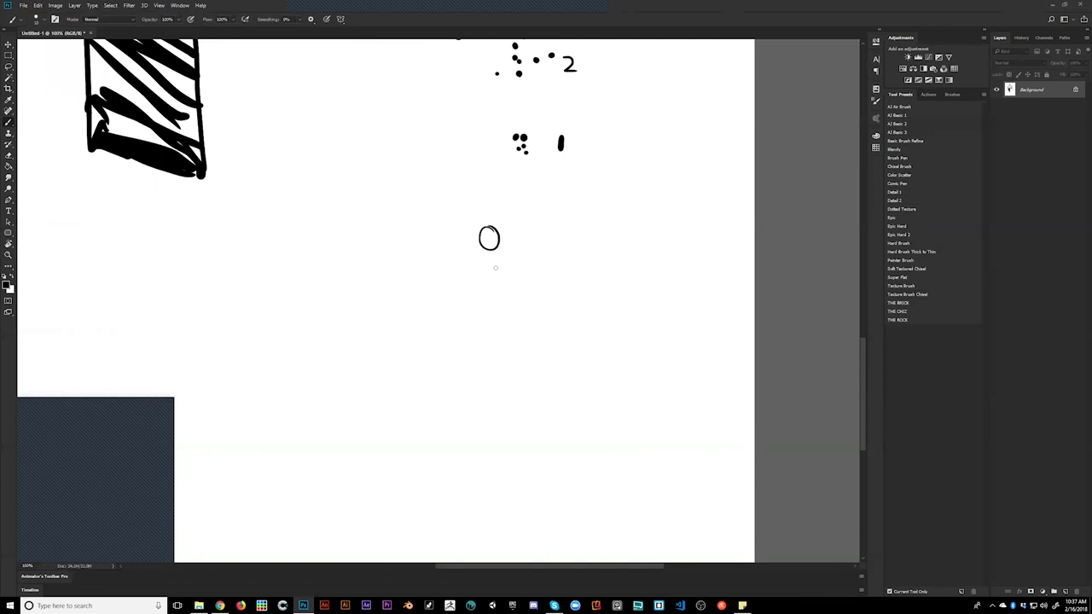
left_click_drag(486, 232, 493, 239)
left_click_drag(486, 239, 489, 244)
scroll(493, 239, "up", 1)
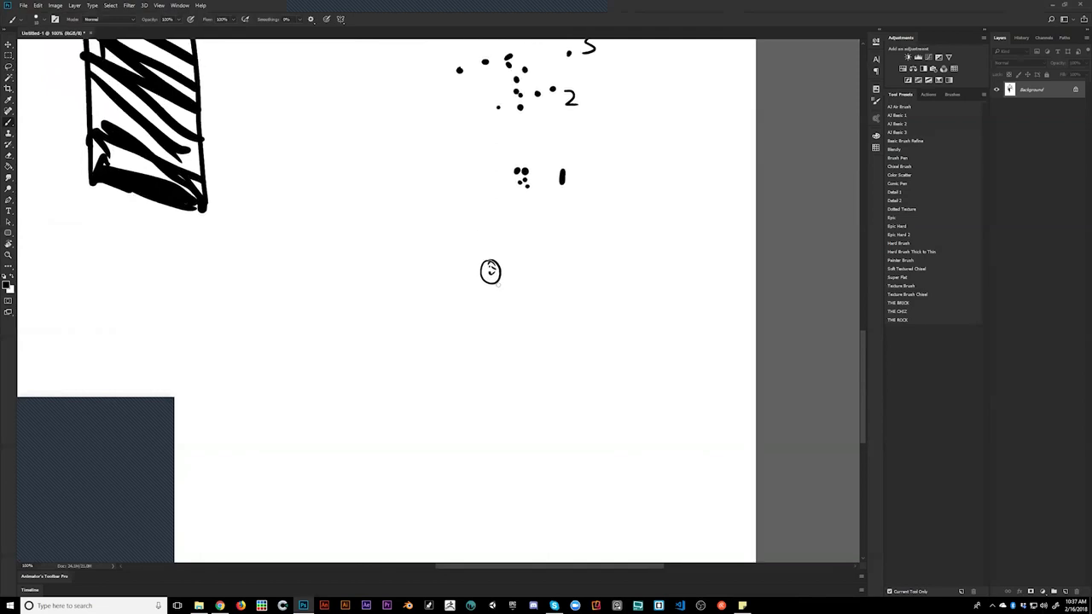
- Draw a larger empty circle below the small face, and circle the dots beside the number 2
mouse_move(493, 329)
left_mouse_down()
mouse_move(481, 353)
mouse_move(503, 331)
left_mouse_up()
left_click_drag(509, 223, 519, 283)
mouse_move(544, 130)
left_mouse_down()
mouse_move(529, 127)
mouse_move(527, 139)
left_mouse_up()
left_click_drag(523, 238, 523, 171)
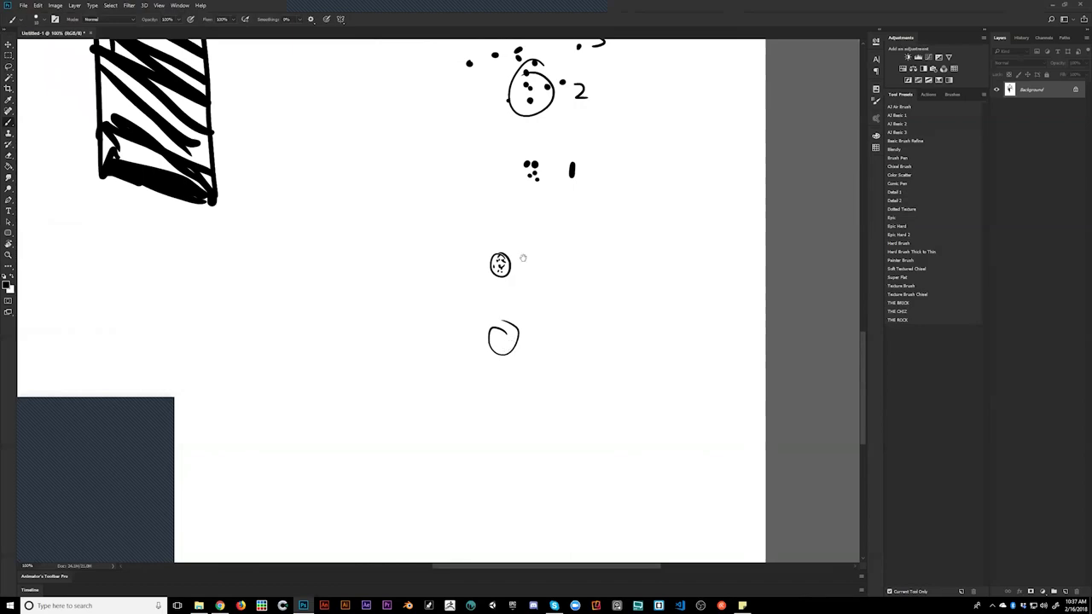
left_click_drag(523, 258, 498, 384)
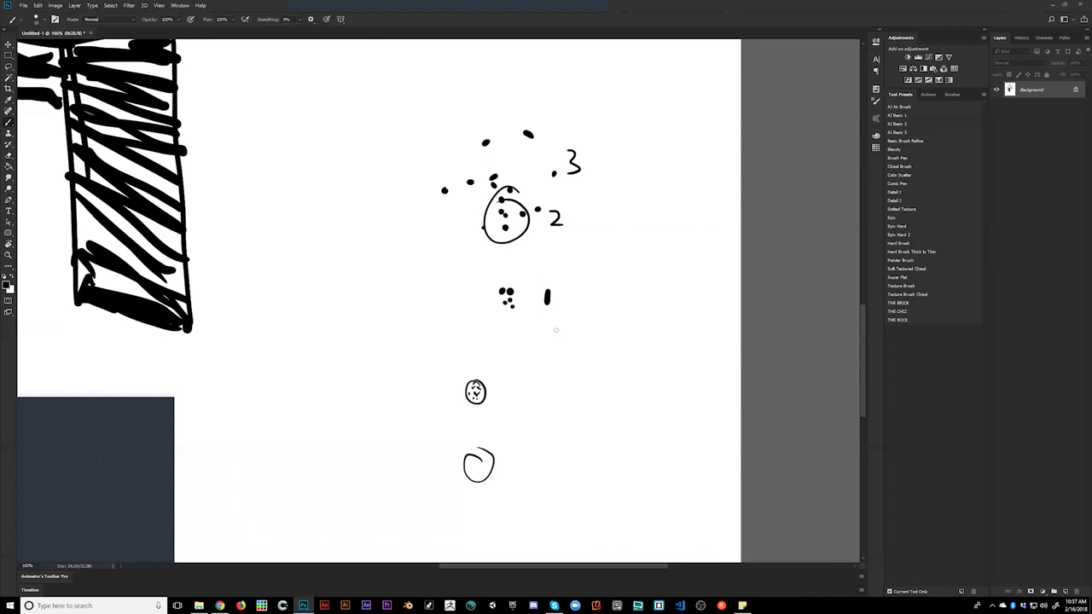
- Undo the most recent circles and small-face strokes
key("ctrl+alt")
key("ctrl+alt+z")
key("ctrl+alt+z")
key("ctrl+alt+z")
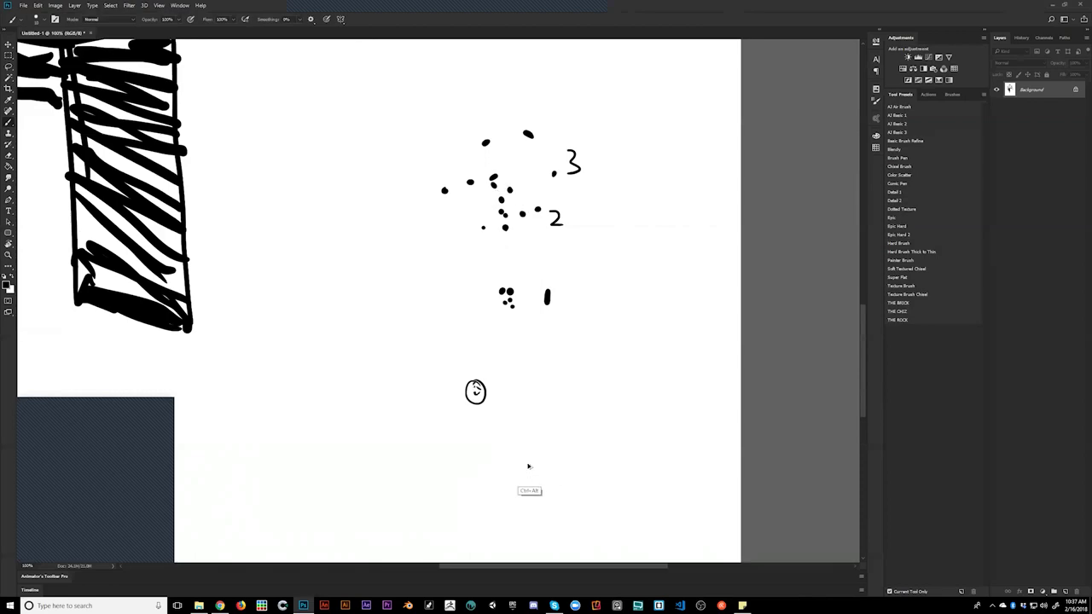
key("ctrl+alt+z")
key("ctrl+alt+z")
- Enlarge the brush and paint over all remaining example dots, numbers and circles in white
left_click(574, 193)
key("bracketright")
key("bracketright")
key("bracketright")
key("bracketright")
key("bracketright")
key("bracketright")
key("bracketright")
key("bracketright")
key("bracketright")
key("bracketright")
key("bracketright")
key("bracketright")
key("bracketright")
mouse_move(549, 140)
left_mouse_down()
mouse_move(453, 207)
mouse_move(596, 188)
left_mouse_up()
key("ctrl+z")
key("x")
left_click_drag(569, 141, 436, 190)
left_click_drag(478, 305, 523, 358)
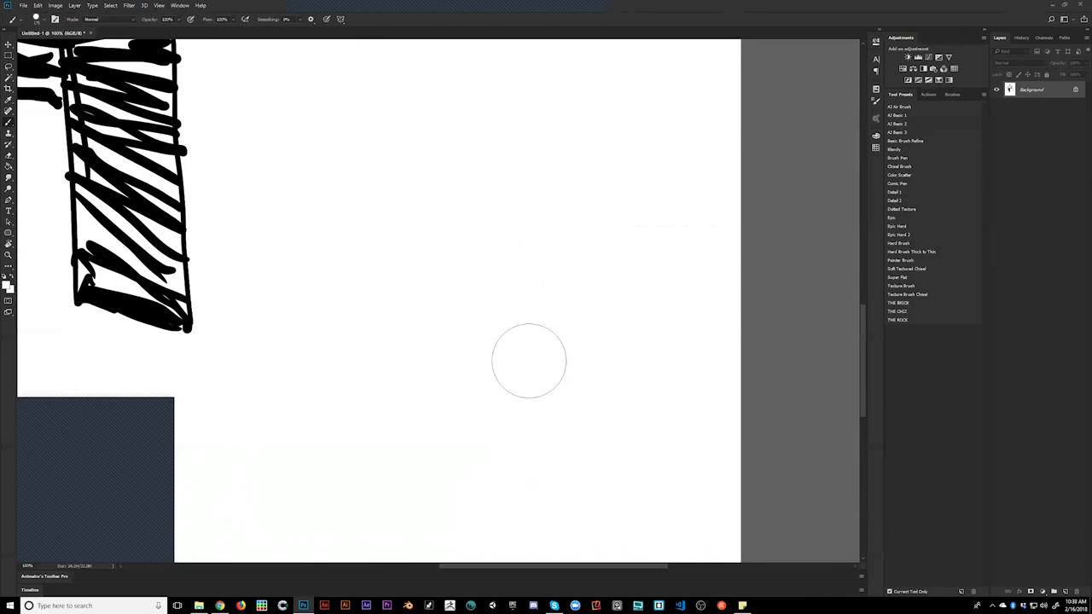
left_click_drag(506, 222, 621, 383)
- Draw the lowered forearm, wrist and back of the hand in thin black lines at the figure's left side
key("z")
left_click(535, 313, "alt")
left_click(537, 316, "alt")
left_click(540, 324, "alt")
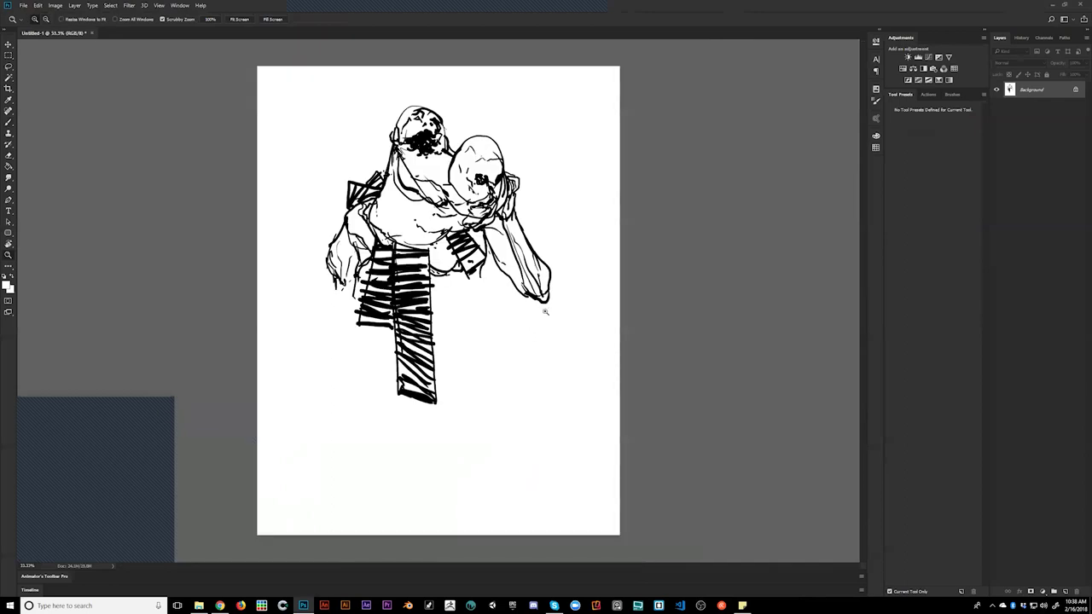
key("b")
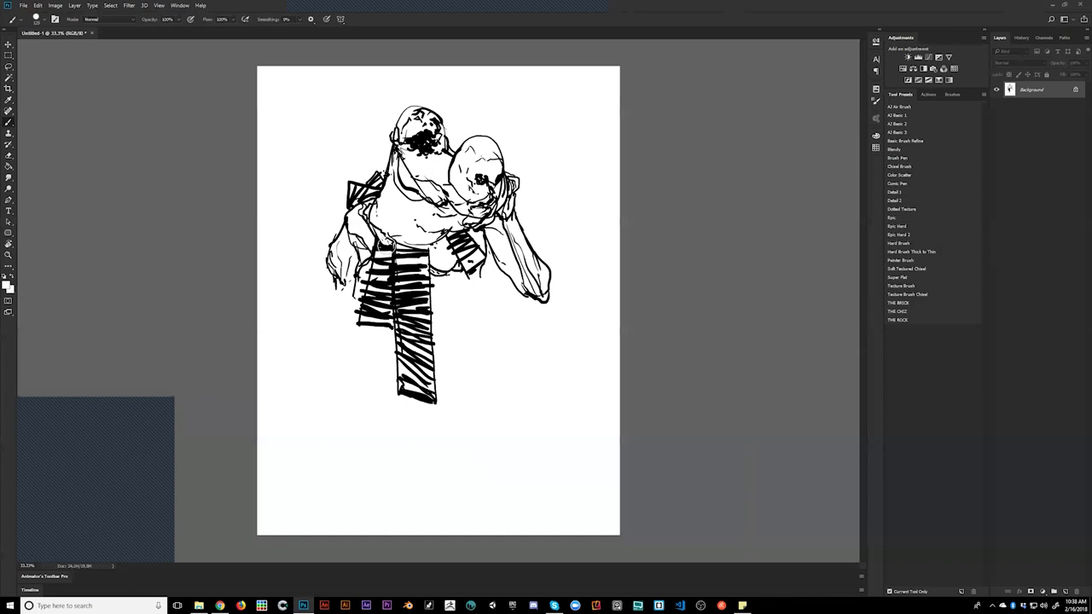
left_click_drag(394, 240, 393, 254)
key("x")
left_click_drag(332, 277, 321, 325)
mouse_move(354, 284)
left_mouse_down()
mouse_move(310, 360)
mouse_move(338, 344)
mouse_move(340, 357)
mouse_move(317, 362)
mouse_move(332, 377)
mouse_move(351, 366)
mouse_move(370, 376)
left_mouse_up()
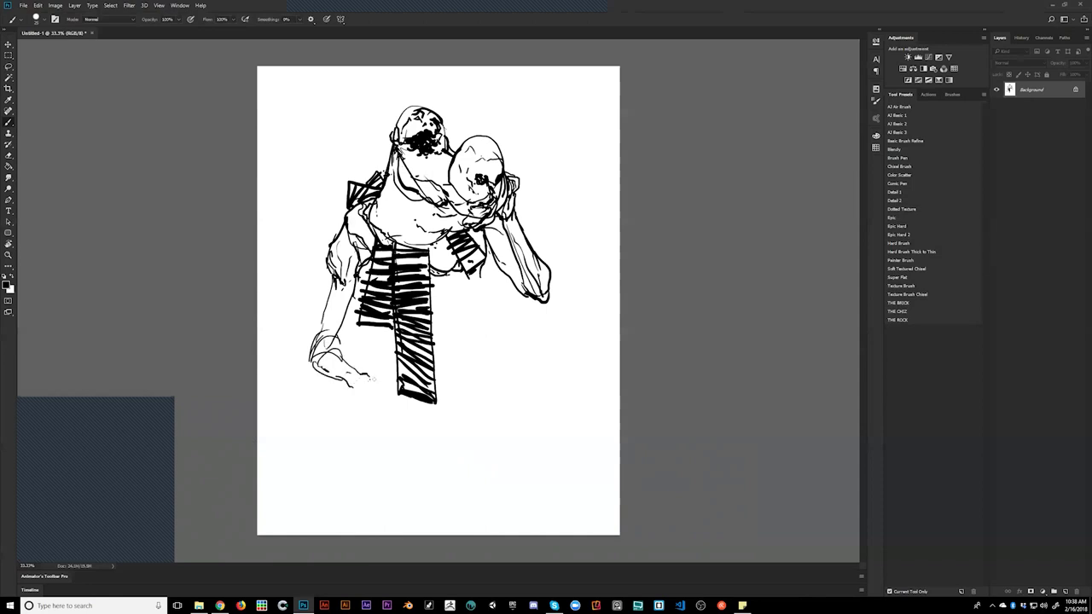
- Draw thin contour lines for both sides of the torso below the raised arm and the cloth panels
left_click_drag(422, 464, 552, 327)
key("ctrl+z")
mouse_move(495, 259)
left_mouse_down()
mouse_move(481, 302)
mouse_move(512, 363)
left_mouse_up()
left_click_drag(391, 348, 398, 385)
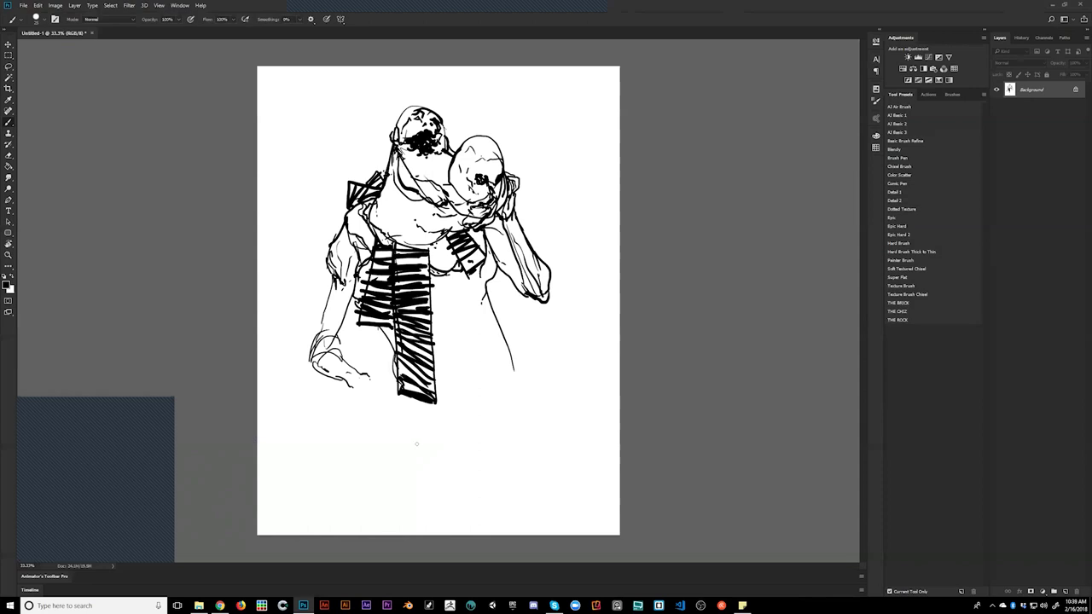
- Draw a slanted cloth panel to the right of the central panels and fill it with dense black hatching
mouse_move(432, 285)
left_mouse_down()
mouse_move(443, 402)
mouse_move(491, 335)
left_mouse_up()
left_click_drag(464, 348, 494, 332)
left_click_drag(473, 277, 501, 334)
mouse_move(433, 289)
left_mouse_down()
mouse_move(473, 278)
mouse_move(487, 295)
mouse_move(483, 324)
left_mouse_up()
left_click_drag(442, 309, 489, 336)
left_click_drag(450, 322, 498, 345)
left_click_drag(458, 337, 500, 350)
left_click_drag(431, 275, 466, 276)
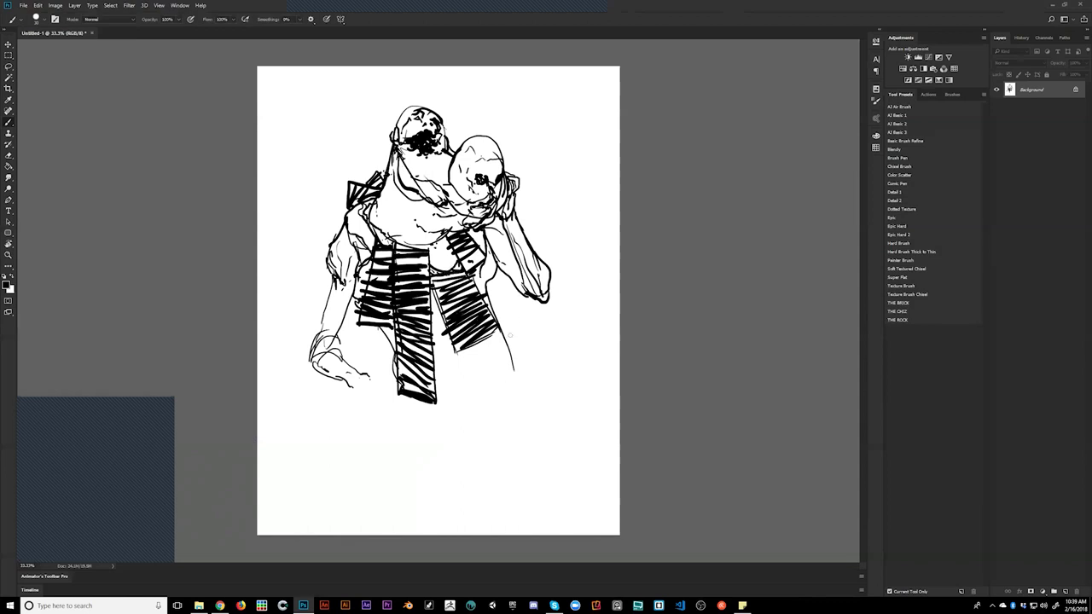
- Handwrite "Time", "60 min" and "70%" in a row in the empty space below the figure
left_click(493, 404, "ctrl")
left_click_drag(500, 424, 516, 219)
mouse_move(277, 276)
left_mouse_down()
mouse_move(305, 273)
mouse_move(294, 305)
left_mouse_up()
mouse_move(302, 287)
left_mouse_down()
mouse_move(304, 302)
mouse_move(339, 295)
left_mouse_up()
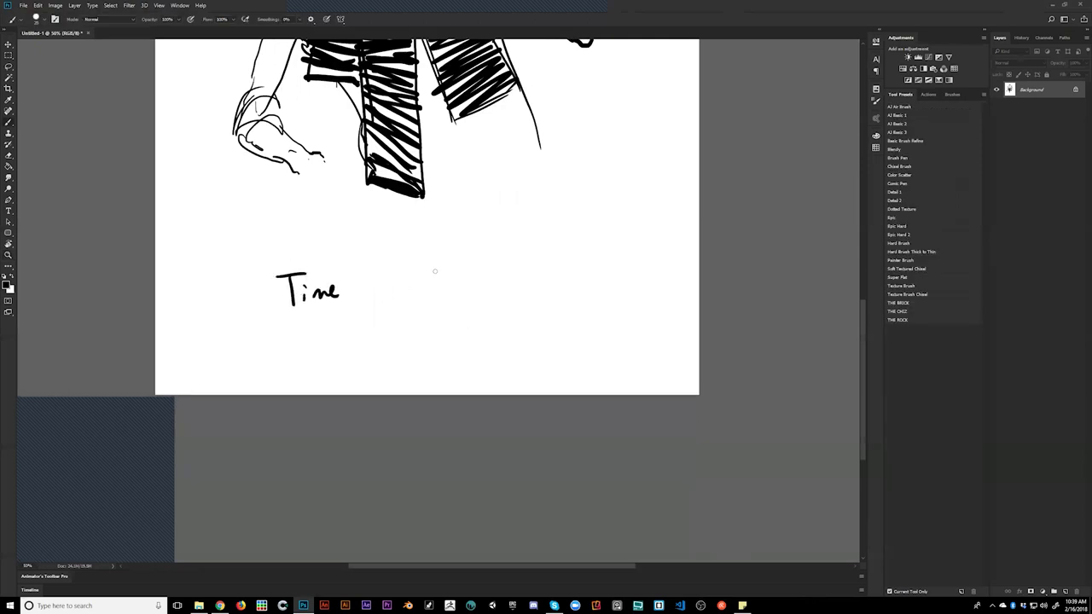
mouse_move(429, 264)
left_mouse_down()
mouse_move(422, 287)
mouse_move(444, 268)
mouse_move(483, 288)
left_mouse_up()
left_click_drag(488, 288, 495, 286)
mouse_move(540, 253)
left_mouse_down()
mouse_move(547, 270)
mouse_move(565, 251)
mouse_move(577, 271)
left_mouse_up()
left_click_drag(576, 250, 585, 269)
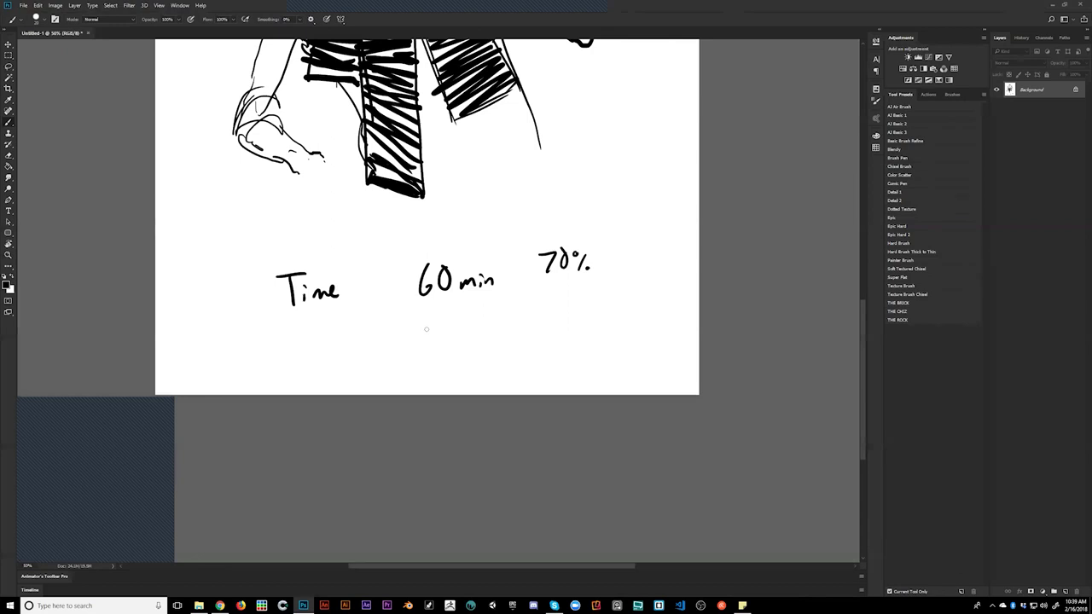
- Handwrite a second row reading "70 min" and "75%" below the first one
left_click_drag(452, 311, 451, 319)
left_click_drag(459, 308, 459, 316)
key("ctrl+alt+z")
key("ctrl+alt+z")
mouse_move(416, 287)
left_mouse_down()
mouse_move(426, 343)
mouse_move(446, 323)
mouse_move(482, 337)
left_mouse_up()
left_click_drag(485, 336, 494, 332)
left_click_drag(543, 309, 554, 326)
left_click_drag(565, 304, 565, 325)
left_click_drag(567, 302, 579, 301)
mouse_move(586, 302)
left_mouse_down()
mouse_move(584, 323)
mouse_move(577, 315)
mouse_move(589, 321)
left_mouse_up()
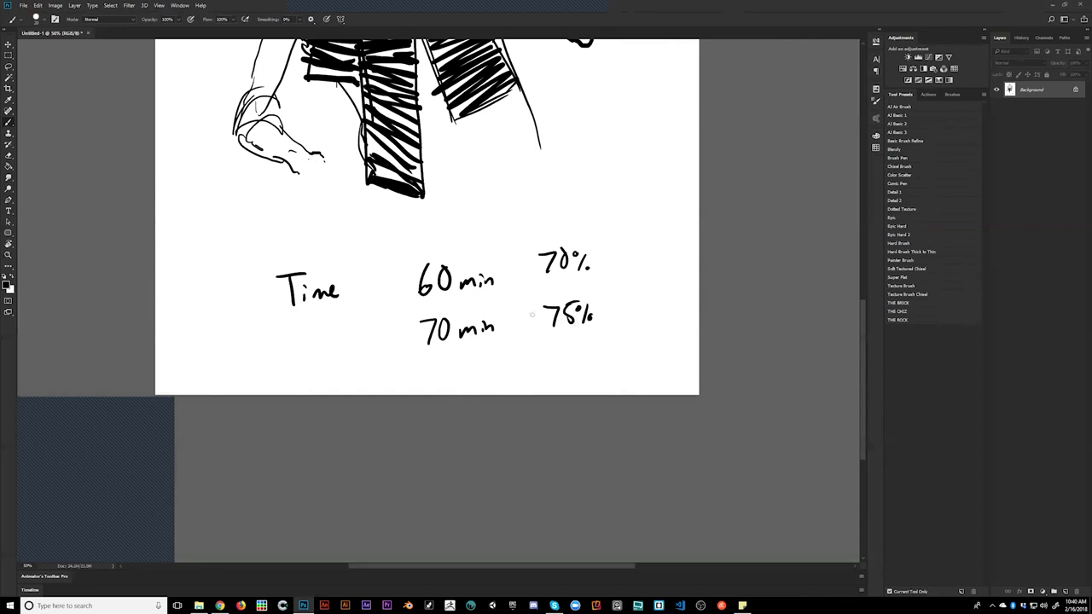
- Undo the "70 min" and "75%" row of handwriting
key("ctrl+alt+z")
key("ctrl+alt+z")
key("ctrl+alt+z")
key("ctrl+alt+z")
key("ctrl+alt+z")
key("ctrl+alt+z")
key("ctrl+alt+z")
key("ctrl+alt+z")
key("ctrl+alt+z")
key("ctrl+alt+z")
- Handwrite "60 min" and "70%" as the second row and draw a marked divider line between the rows
mouse_move(425, 322)
left_mouse_down()
mouse_move(429, 349)
mouse_move(423, 340)
left_mouse_up()
left_click_drag(442, 328, 440, 330)
mouse_move(544, 309)
left_mouse_down()
mouse_move(550, 328)
mouse_move(563, 308)
left_mouse_up()
mouse_move(582, 309)
left_mouse_down()
mouse_move(576, 326)
mouse_move(574, 306)
left_mouse_up()
left_click_drag(468, 336, 486, 333)
left_click_drag(482, 334, 498, 332)
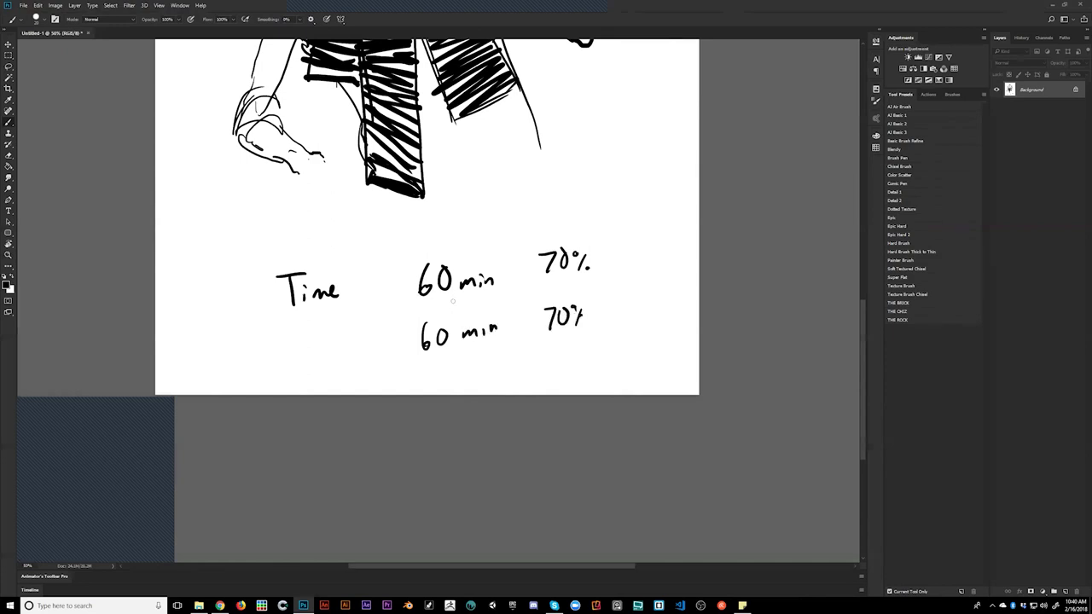
left_click_drag(388, 315, 548, 293)
mouse_move(382, 307)
left_mouse_down()
mouse_move(386, 329)
mouse_move(368, 316)
left_mouse_up()
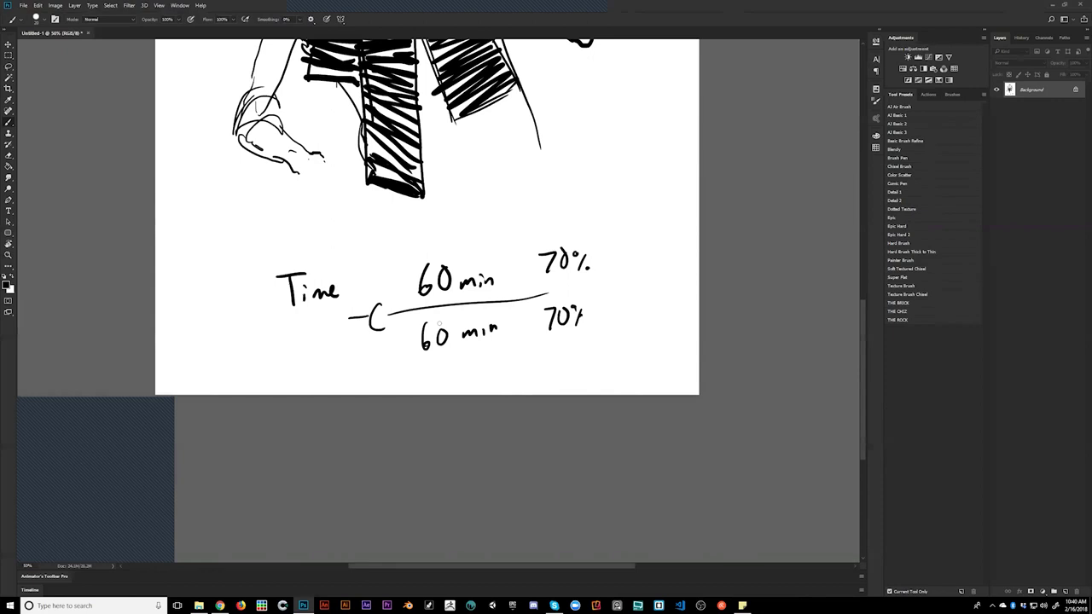
- Handwrite a third row "? 60min 71%" under another divider, and frame the minute values with a box
left_click_drag(434, 361, 532, 345)
mouse_move(411, 360)
left_mouse_down()
mouse_move(445, 383)
mouse_move(462, 367)
left_mouse_up()
left_click(415, 372)
left_click_drag(474, 372, 489, 379)
left_click(495, 369)
left_click_drag(495, 374, 585, 365)
left_click_drag(586, 346, 599, 360)
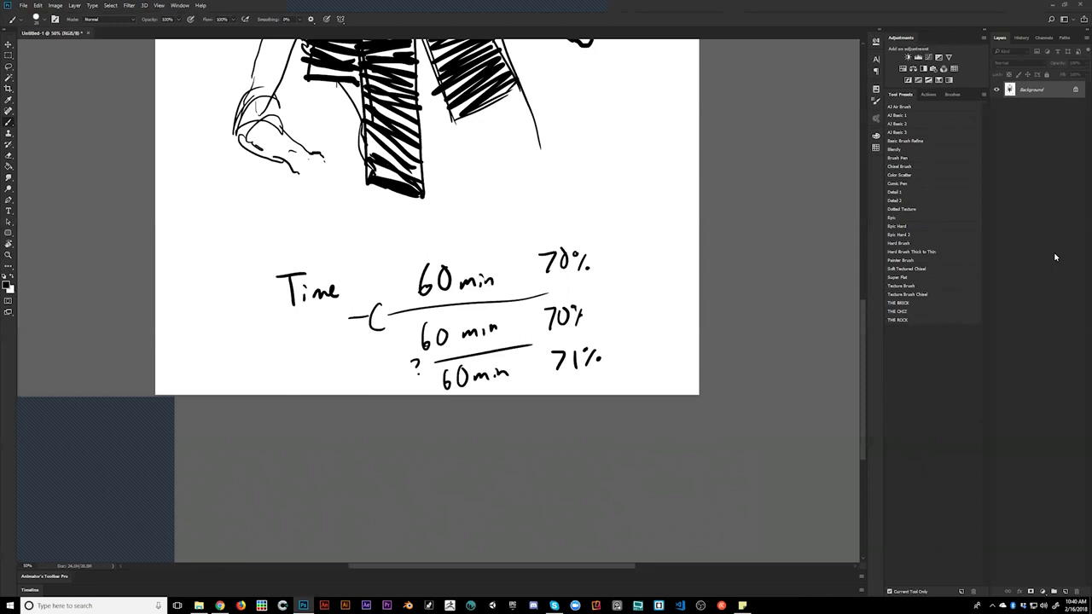
mouse_move(500, 387)
left_mouse_down()
mouse_move(539, 372)
mouse_move(657, 381)
mouse_move(670, 392)
left_mouse_up()
mouse_move(393, 256)
left_mouse_down()
mouse_move(423, 394)
mouse_move(522, 305)
mouse_move(527, 377)
left_mouse_up()
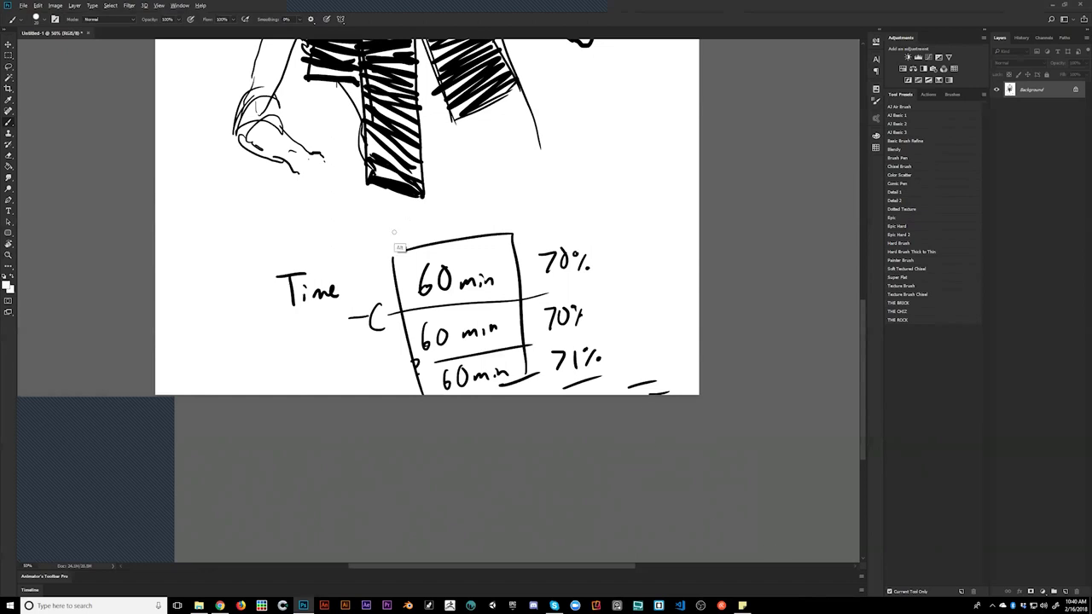
- Paint over all the handwritten time notes in white with an enlarged brush
left_click_drag(284, 289, 516, 237)
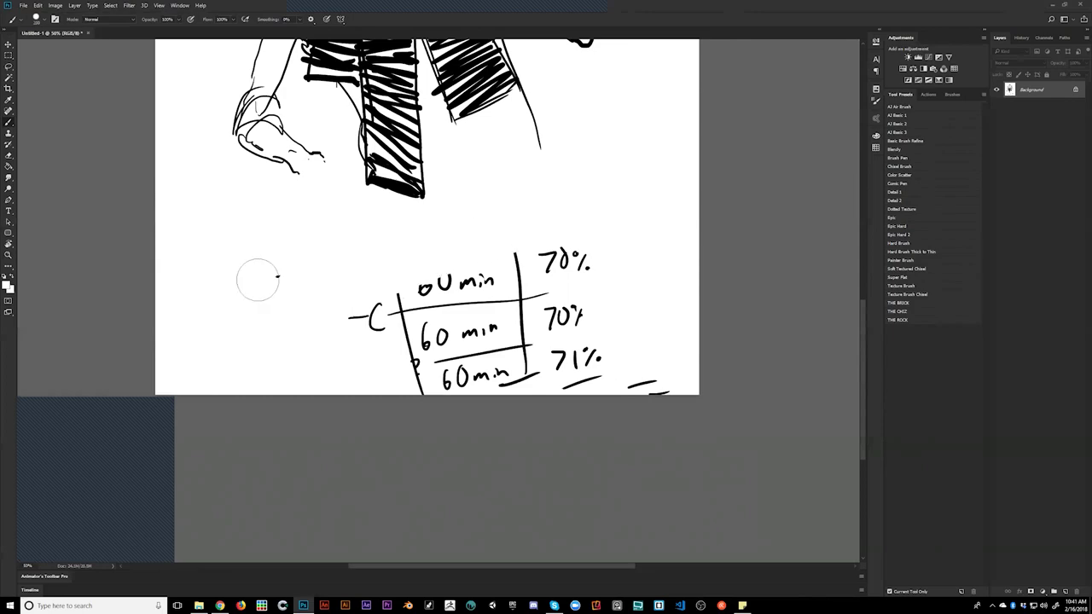
mouse_move(615, 274)
left_mouse_down()
mouse_move(620, 388)
mouse_move(672, 402)
left_mouse_up()
left_click_drag(588, 211, 623, 398)
left_click_drag(590, 261, 614, 364)
left_click(598, 344, "alt")
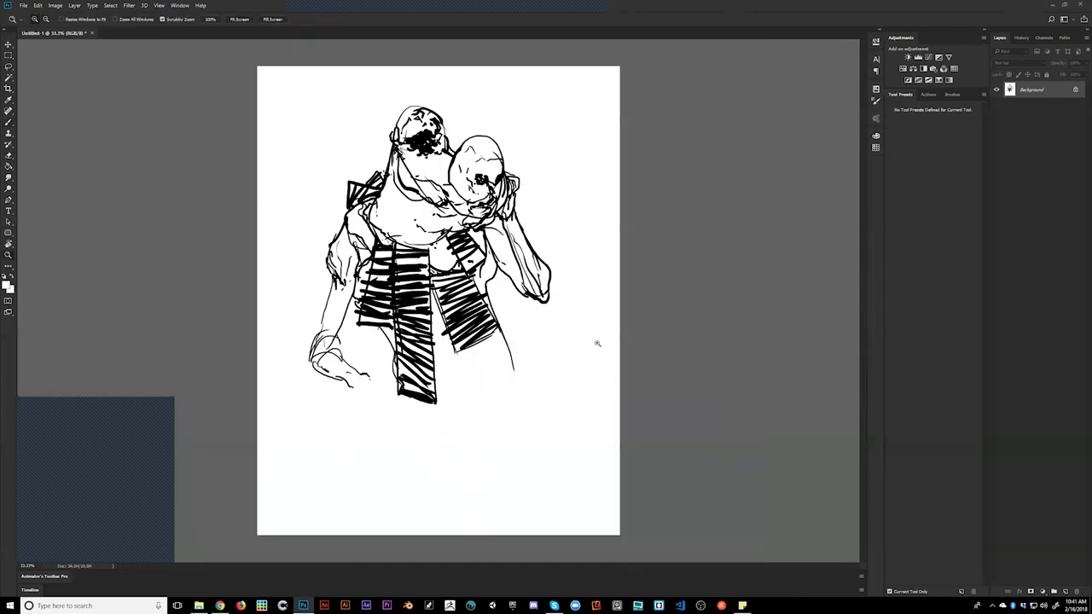
- Draw the rounded lower belly outline and the waist contours on both sides with a smaller black brush
key("x")
key("[")
key("[")
key("[")
key("[")
key("[")
mouse_move(437, 368)
left_mouse_down()
mouse_move(455, 390)
mouse_move(496, 386)
mouse_move(509, 369)
mouse_move(506, 330)
mouse_move(514, 382)
left_mouse_up()
left_click_drag(508, 353, 516, 379)
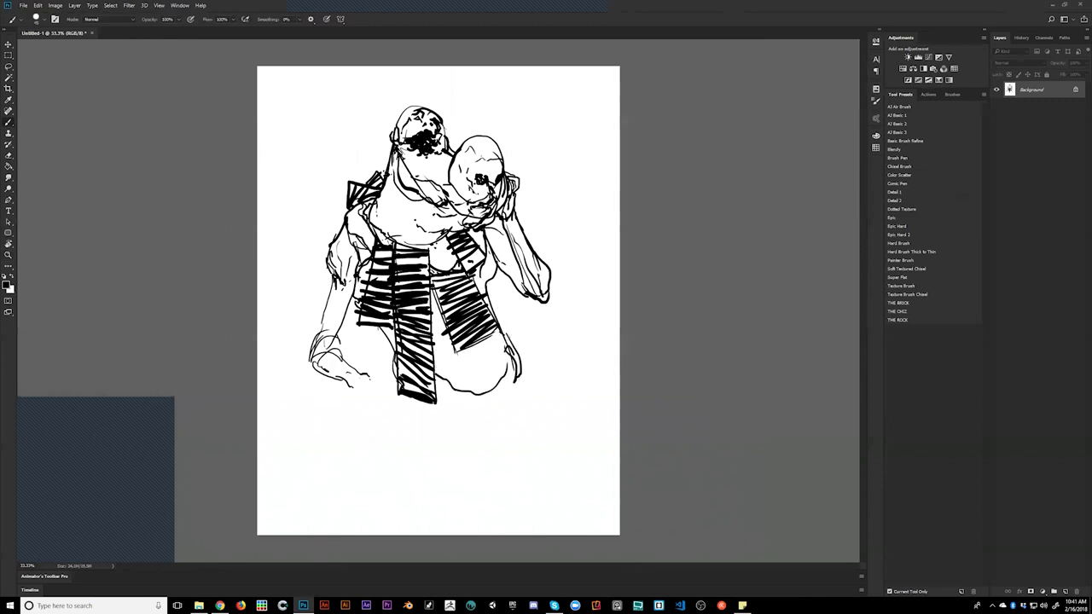
left_click_drag(493, 309, 512, 362)
left_click_drag(503, 387, 511, 376)
left_click_drag(384, 334, 404, 401)
- Draw hatched cloth flaps behind the torso, a small one under the left panel and a larger one below the raised elbow
mouse_move(368, 331)
left_mouse_down()
mouse_move(386, 352)
mouse_move(370, 347)
mouse_move(380, 337)
mouse_move(391, 353)
left_mouse_up()
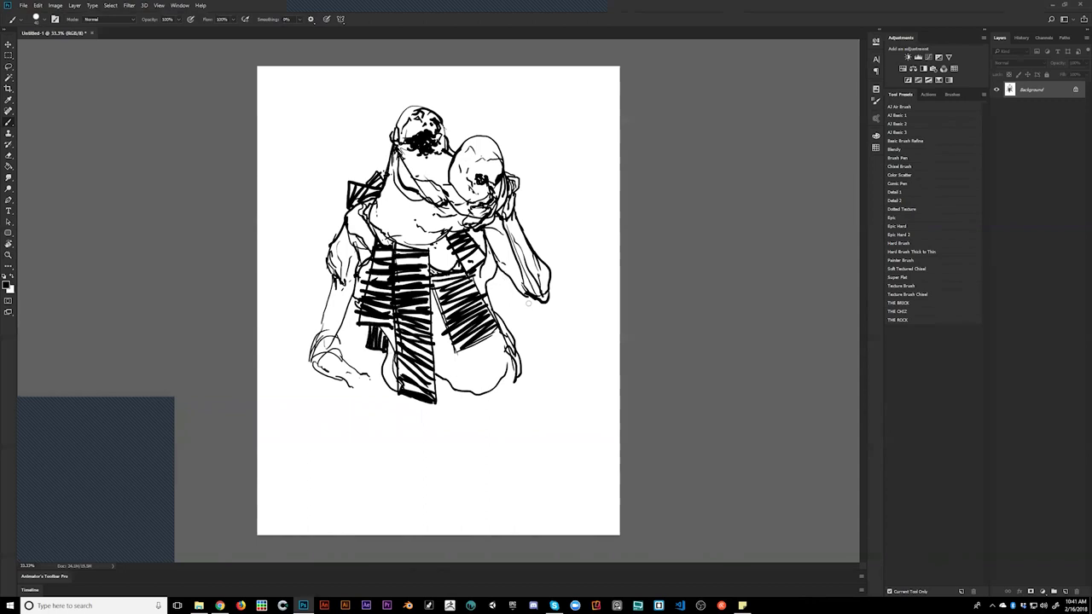
mouse_move(523, 293)
left_mouse_down()
mouse_move(539, 335)
mouse_move(514, 349)
left_mouse_up()
left_click_drag(490, 295, 512, 326)
mouse_move(505, 277)
left_mouse_down()
mouse_move(522, 346)
mouse_move(532, 294)
mouse_move(536, 340)
mouse_move(503, 273)
mouse_move(518, 309)
left_mouse_up()
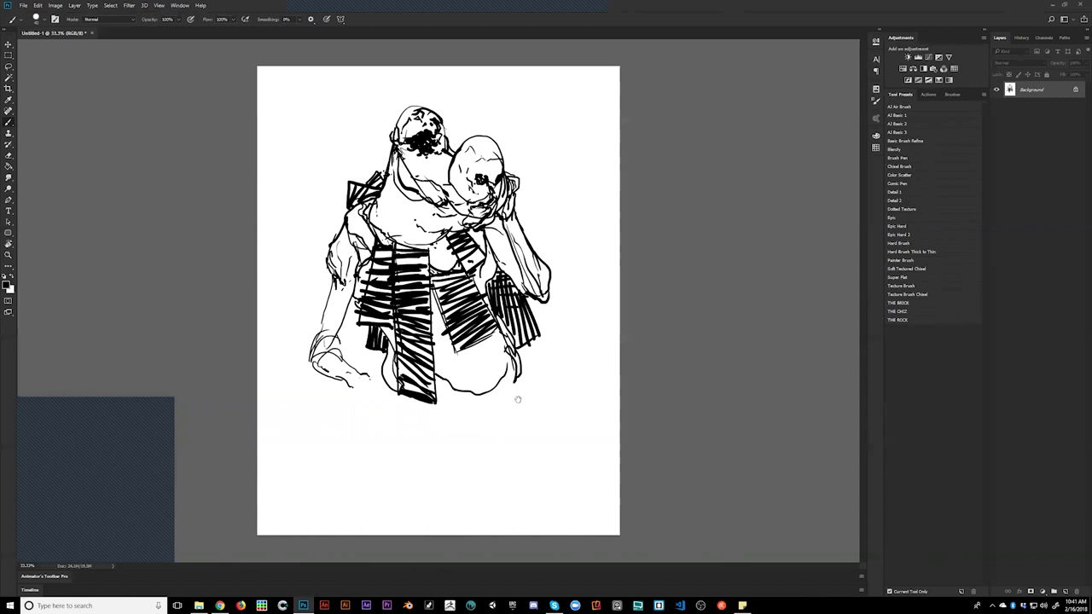
- Draw the hand and its long fingers at the end of the lowered arm
mouse_move(384, 378)
left_mouse_down()
mouse_move(388, 399)
mouse_move(375, 388)
mouse_move(394, 411)
mouse_move(372, 397)
mouse_move(394, 423)
left_mouse_up()
mouse_move(354, 386)
left_mouse_down()
mouse_move(379, 418)
mouse_move(362, 406)
mouse_move(376, 408)
mouse_move(377, 399)
left_mouse_up()
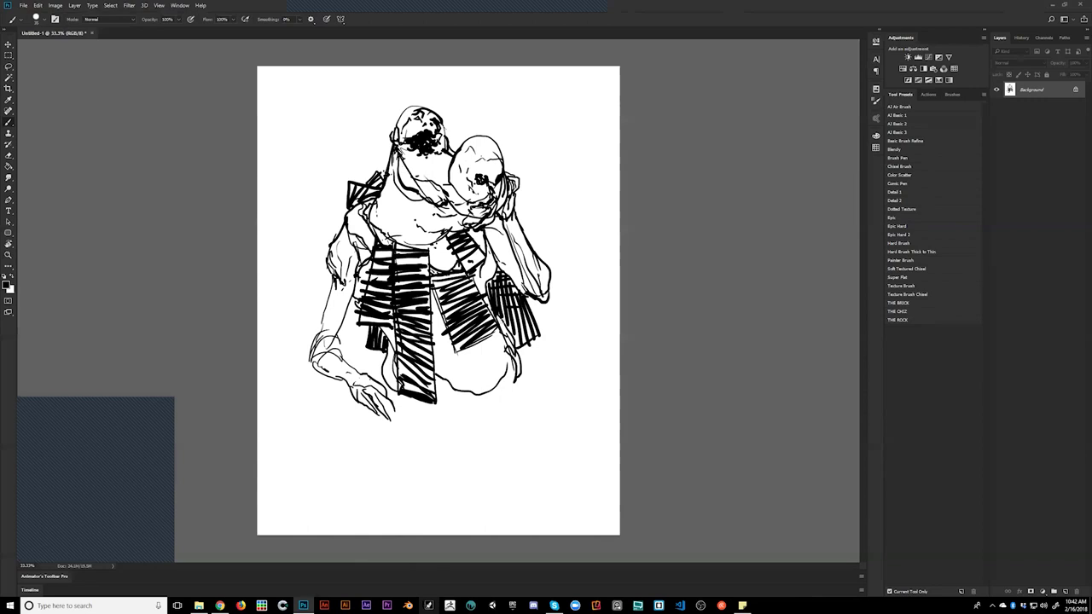
- Switch to full-screen view and draw a circle and a small cylinder below the figure
key("f")
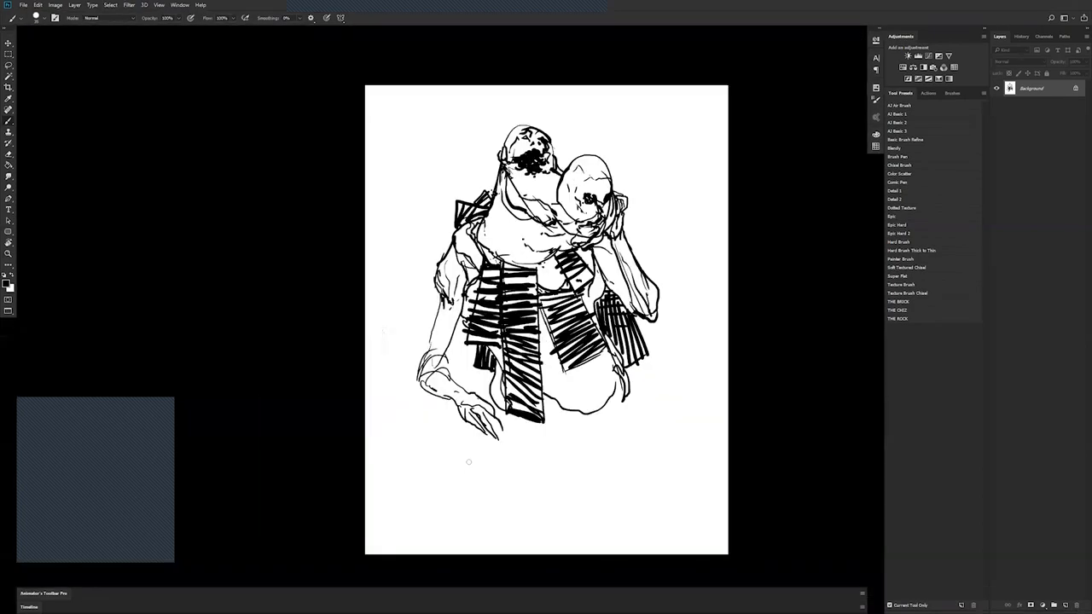
left_click_drag(468, 462, 466, 458)
mouse_move(574, 462)
left_mouse_down()
mouse_move(608, 461)
mouse_move(577, 503)
left_mouse_up()
left_click_drag(613, 460, 620, 507)
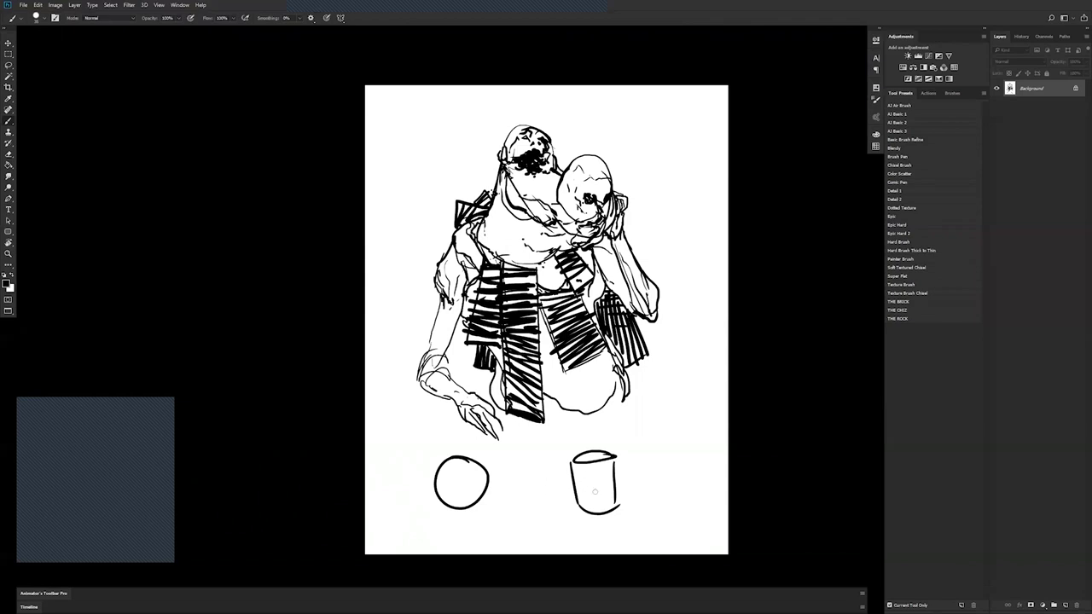
- Undo the circle and the cylinder
key("ctrl+alt+z")
key("ctrl+alt+z")
key("ctrl+alt+z")
key("ctrl+alt+z")
key("ctrl+alt+z")
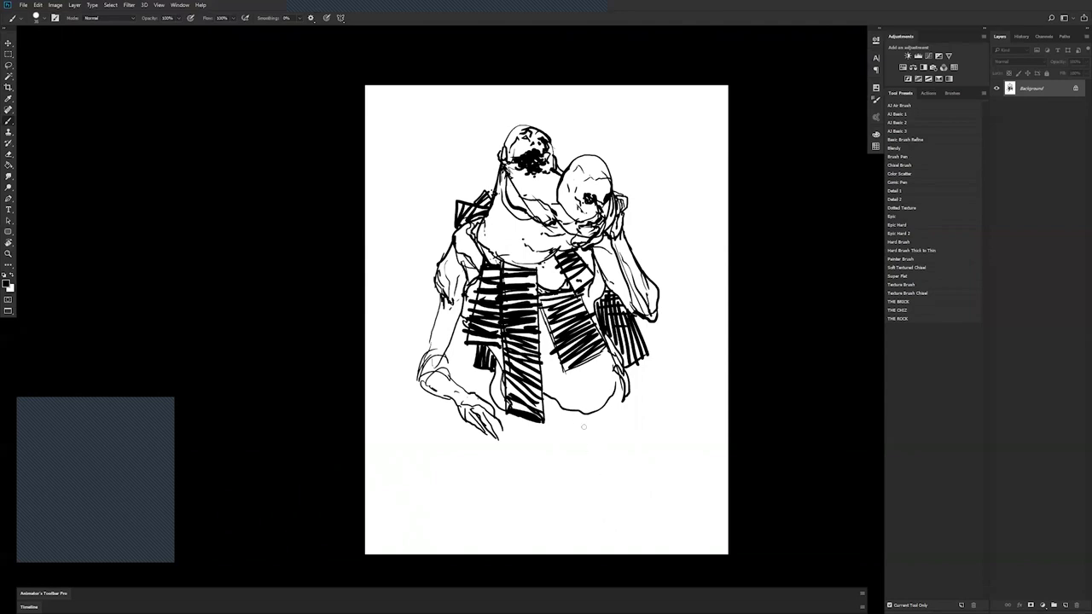
- Draw the hip lines and a belt band below the belly, and fill the belt's right end with small ornament marks
left_click_drag(607, 401, 599, 439)
left_click_drag(631, 397, 628, 503)
mouse_move(510, 419)
left_mouse_down()
mouse_move(633, 424)
mouse_move(602, 438)
mouse_move(636, 441)
left_mouse_up()
mouse_move(602, 430)
left_mouse_down()
mouse_move(635, 439)
mouse_move(636, 424)
left_mouse_up()
mouse_move(601, 435)
left_mouse_down()
mouse_move(635, 426)
mouse_move(579, 434)
mouse_move(590, 434)
left_mouse_up()
mouse_move(587, 434)
left_mouse_down()
mouse_move(640, 424)
mouse_move(639, 460)
left_mouse_up()
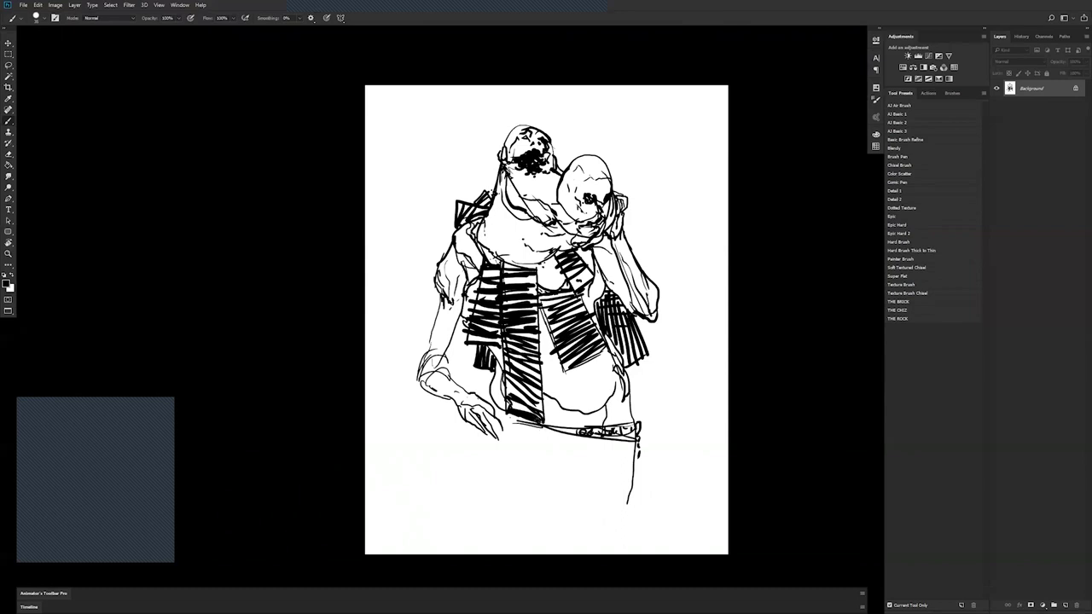
- Draw a folded sash with diagonal crease lines hanging below the belt
left_click_drag(510, 418, 628, 466)
left_click_drag(540, 426, 617, 460)
mouse_move(573, 431)
left_mouse_down()
mouse_move(638, 445)
mouse_move(626, 462)
left_mouse_up()
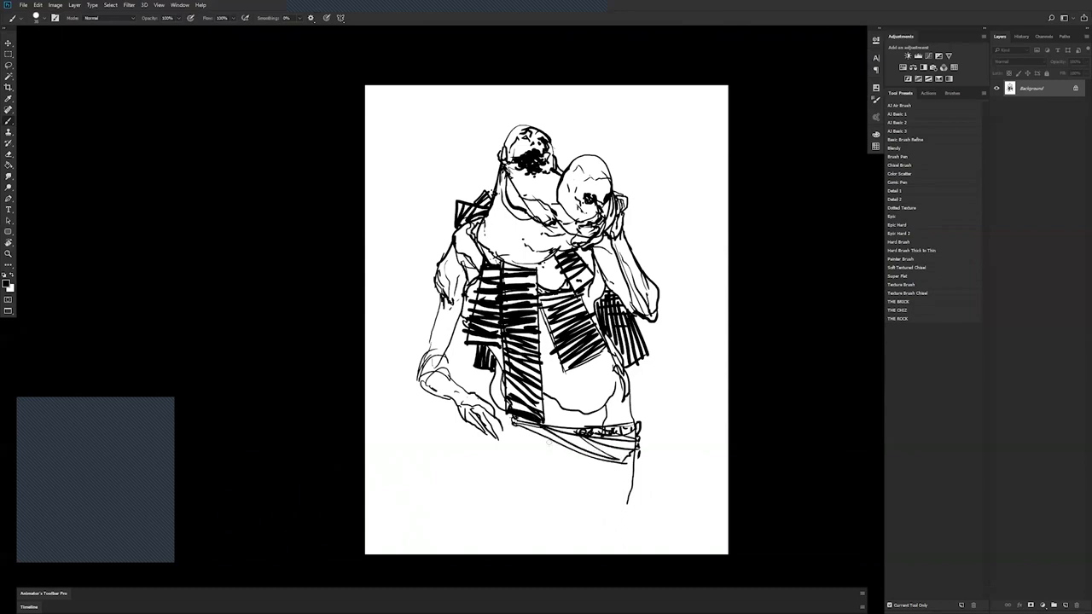
left_click_drag(553, 443, 592, 458)
- Draw two flared skirt panels spreading down to the left from the belt, with their open lower ends
left_click_drag(512, 428, 436, 523)
mouse_move(513, 428)
left_mouse_down()
mouse_move(429, 474)
mouse_move(464, 480)
mouse_move(445, 488)
mouse_move(459, 498)
left_mouse_up()
mouse_move(535, 433)
left_mouse_down()
mouse_move(508, 539)
mouse_move(481, 532)
left_mouse_up()
left_click_drag(531, 479, 511, 534)
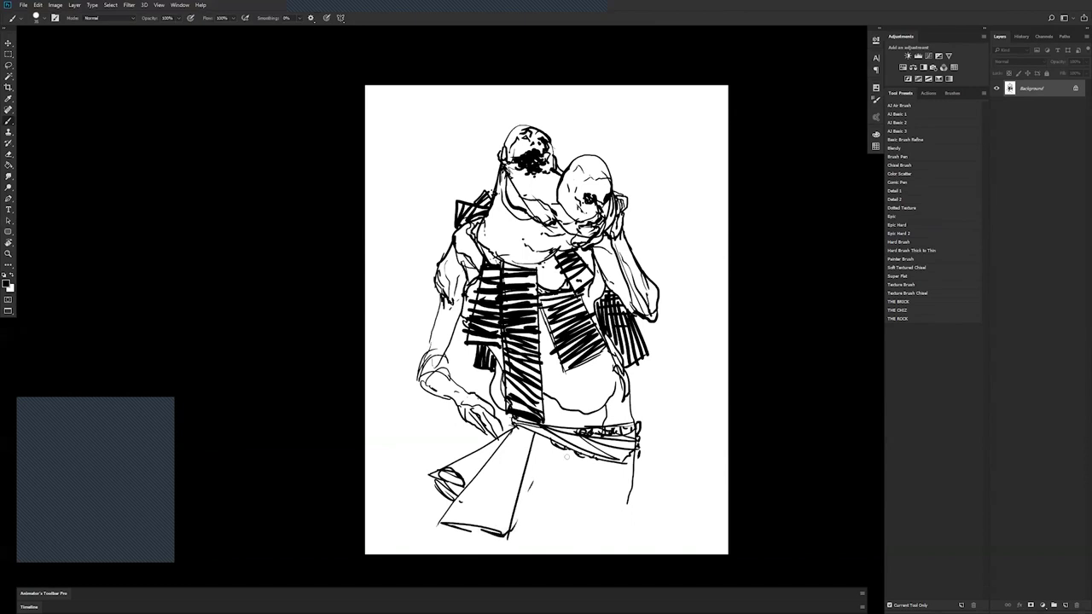
- Draw the inner leg lines and a narrow cloth strip with a dark tear below the sash
left_click_drag(570, 457, 568, 554)
left_click_drag(494, 533, 478, 554)
left_click_drag(558, 546, 548, 548)
mouse_move(592, 459)
left_mouse_down()
mouse_move(595, 521)
mouse_move(577, 516)
mouse_move(590, 517)
left_mouse_up()
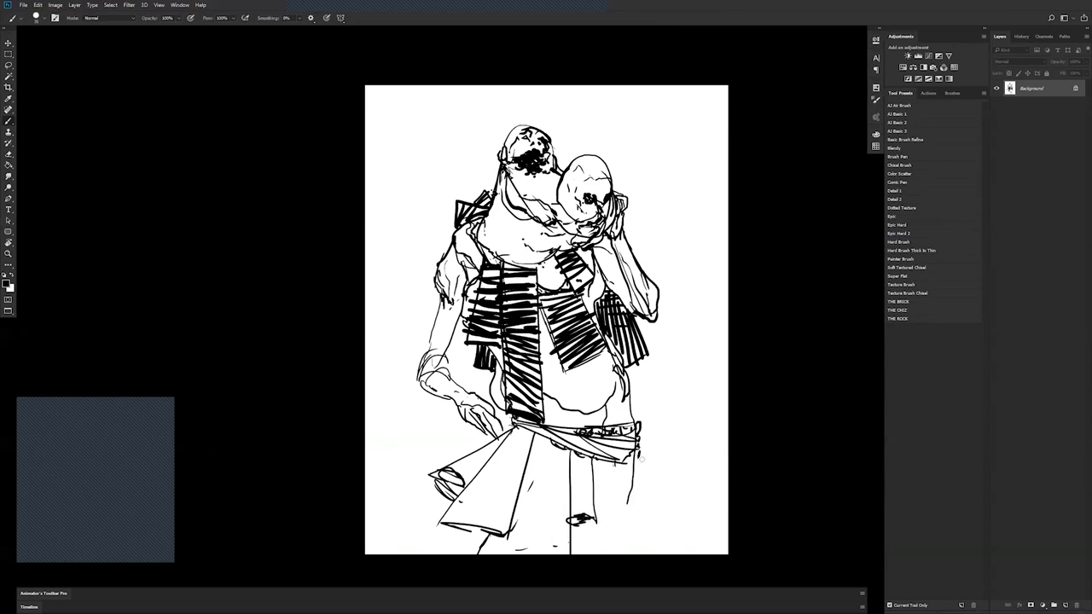
- Draw the outer leg contours and add fold lines to the hip and the belly's underside
left_click_drag(637, 458, 615, 523)
left_click_drag(458, 541, 447, 560)
mouse_move(617, 464)
left_mouse_down()
mouse_move(601, 556)
mouse_move(577, 555)
left_mouse_up()
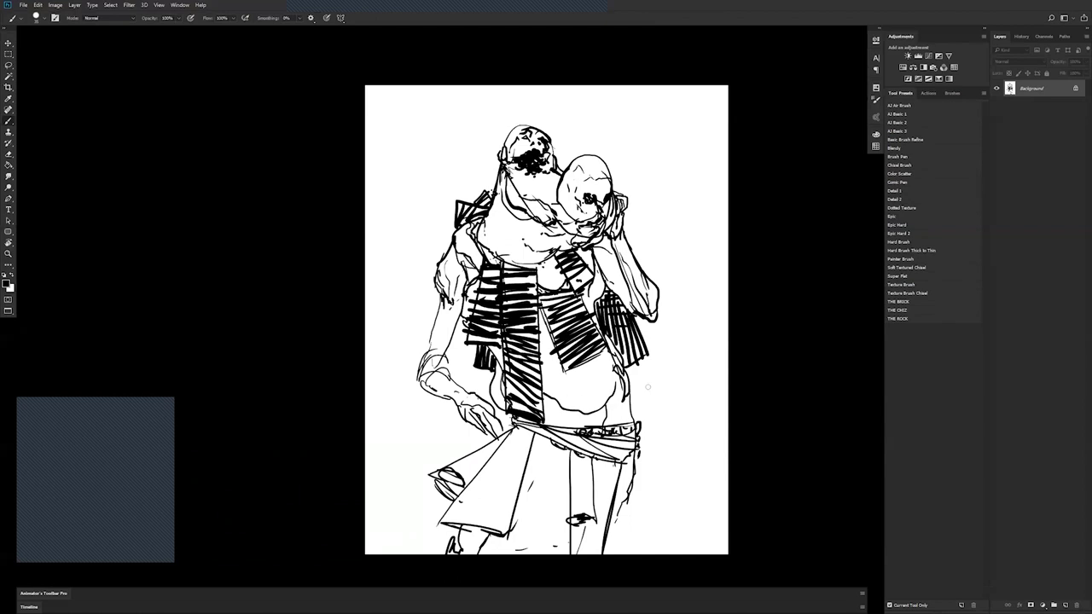
left_click_drag(628, 397, 611, 421)
mouse_move(613, 360)
left_mouse_down()
mouse_move(601, 386)
mouse_move(552, 398)
left_mouse_up()
- Draw two densely hatched blocks rising behind the figure, one above the left shoulder and one between the heads
mouse_move(483, 201)
left_mouse_down()
mouse_move(464, 159)
mouse_move(490, 156)
mouse_move(497, 183)
mouse_move(481, 163)
mouse_move(496, 182)
left_mouse_up()
left_click_drag(488, 195, 500, 185)
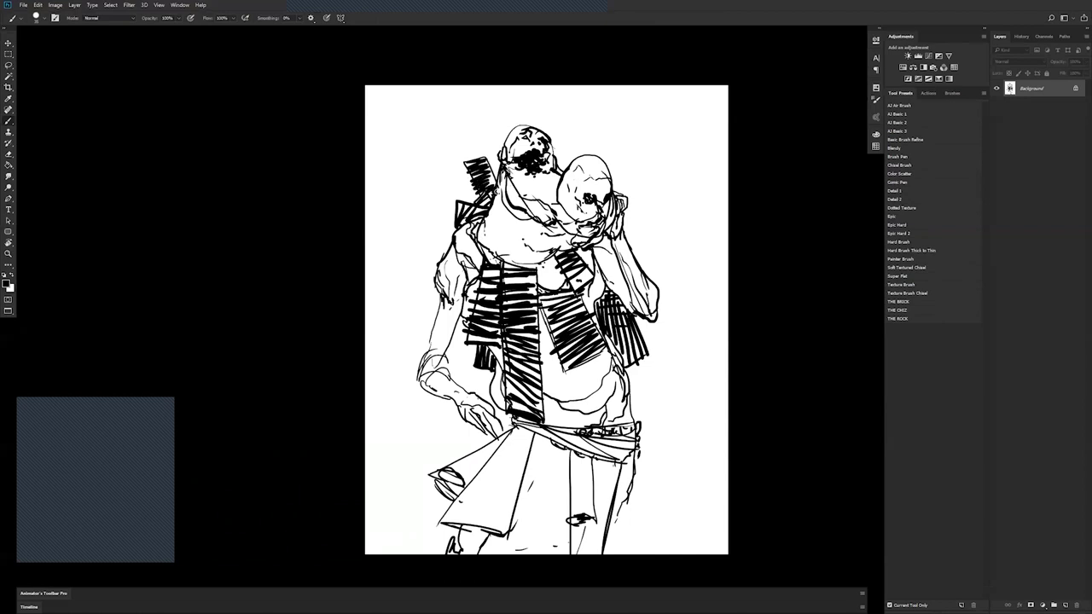
mouse_move(562, 167)
left_mouse_down()
mouse_move(573, 117)
mouse_move(568, 135)
mouse_move(587, 113)
mouse_move(568, 170)
mouse_move(576, 158)
left_mouse_up()
left_click_drag(565, 162, 576, 147)
left_click_drag(566, 152, 580, 137)
left_click_drag(564, 148, 587, 131)
left_click_drag(568, 145, 590, 111)
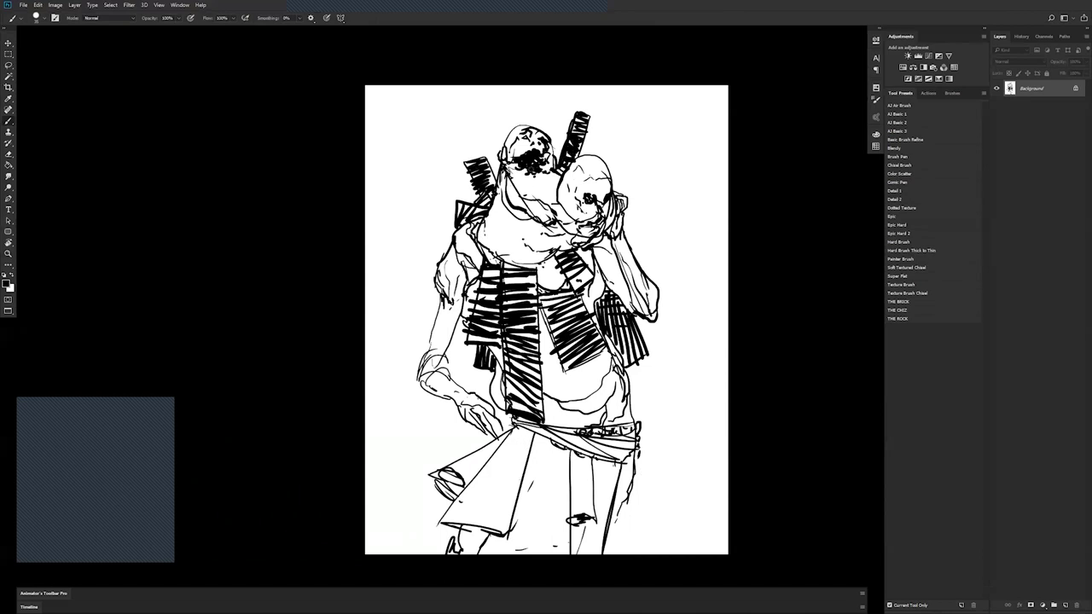
- Refine the upper head's dark face with white and black strokes, and add thin fold lines to the neck and chest
key("x")
mouse_move(535, 152)
left_mouse_down()
mouse_move(522, 163)
mouse_move(530, 174)
left_mouse_up()
key("x")
mouse_move(536, 130)
left_mouse_down()
mouse_move(516, 152)
mouse_move(538, 180)
mouse_move(520, 182)
mouse_move(554, 189)
mouse_move(568, 215)
mouse_move(555, 203)
mouse_move(555, 213)
mouse_move(575, 223)
left_mouse_up()
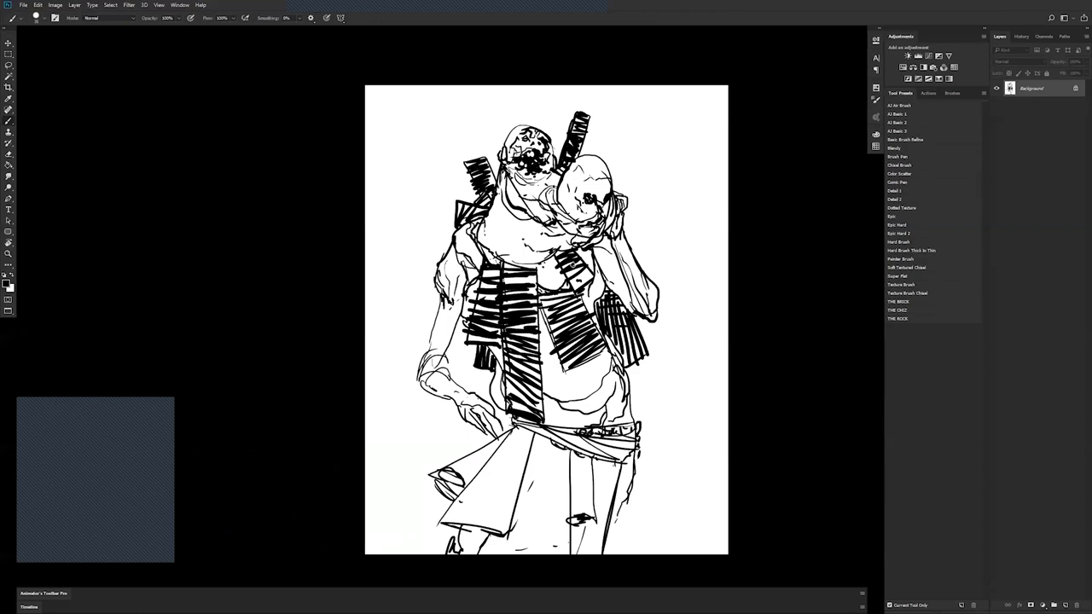
mouse_move(493, 202)
left_mouse_down()
mouse_move(512, 242)
mouse_move(537, 240)
mouse_move(528, 227)
mouse_move(544, 224)
left_mouse_up()
left_click_drag(538, 265, 543, 267)
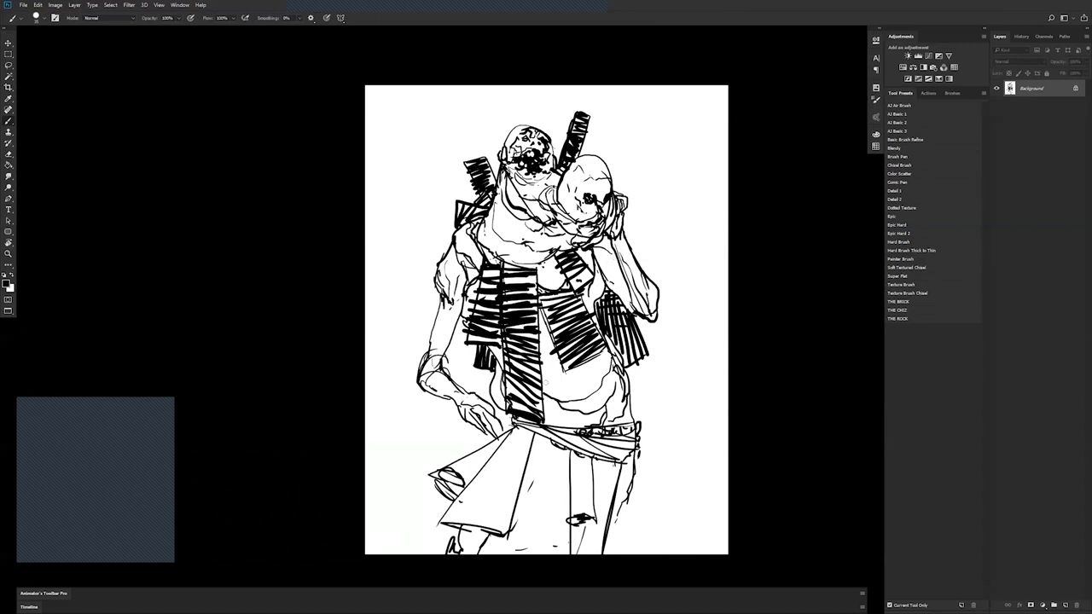
- Hatch the dark area in the left armpit and add a small hatched flap beside the right hip
left_click_drag(479, 280, 462, 317)
mouse_move(483, 251)
left_mouse_down()
mouse_move(475, 277)
mouse_move(457, 283)
left_mouse_up()
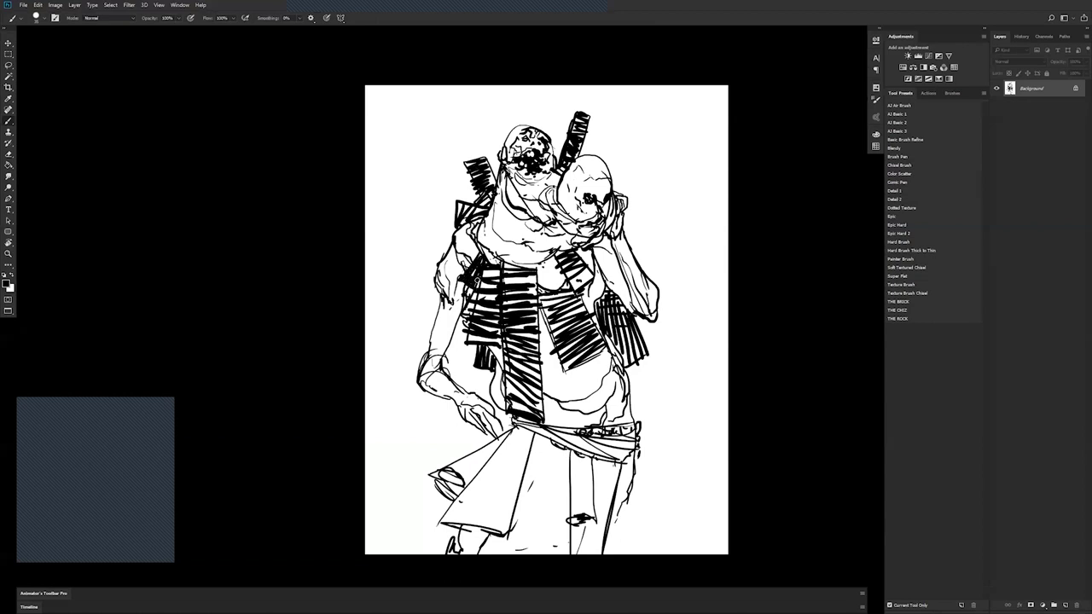
mouse_move(634, 362)
left_mouse_down()
mouse_move(641, 399)
mouse_move(601, 416)
left_mouse_up()
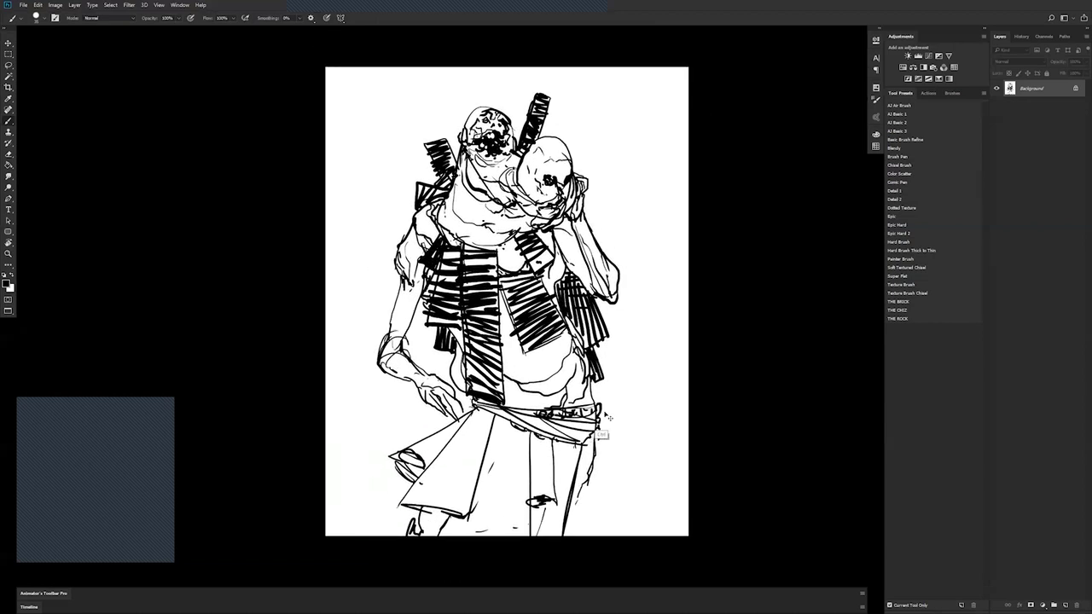
- Flip the canvas horizontally and duplicate the Background drawing onto a new layer
key("ctrl+f")
key("ctrl+shift+alt+n")
key("ctrl+z")
key("ctrl+j")
- Insert an empty layer between Background and the duplicated drawing, and fill it with white
left_click(1037, 106)
key("ctrl+shift+alt+n")
key("g")
key("x")
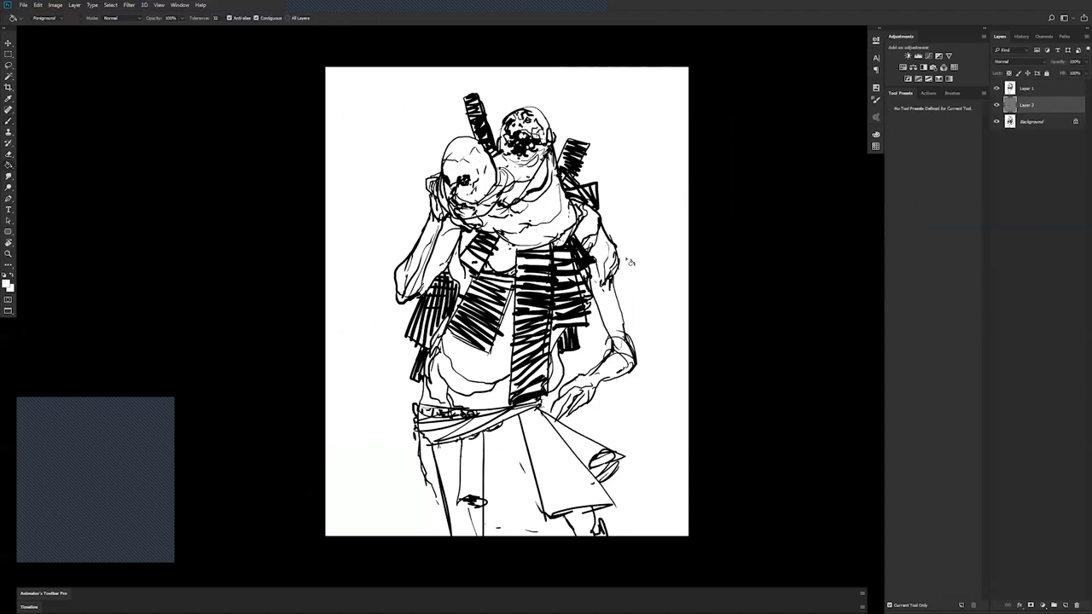
left_click(631, 263)
- Return to the standard screen view and select Layer 1 with the duplicated drawing
key("f")
key("Tab")
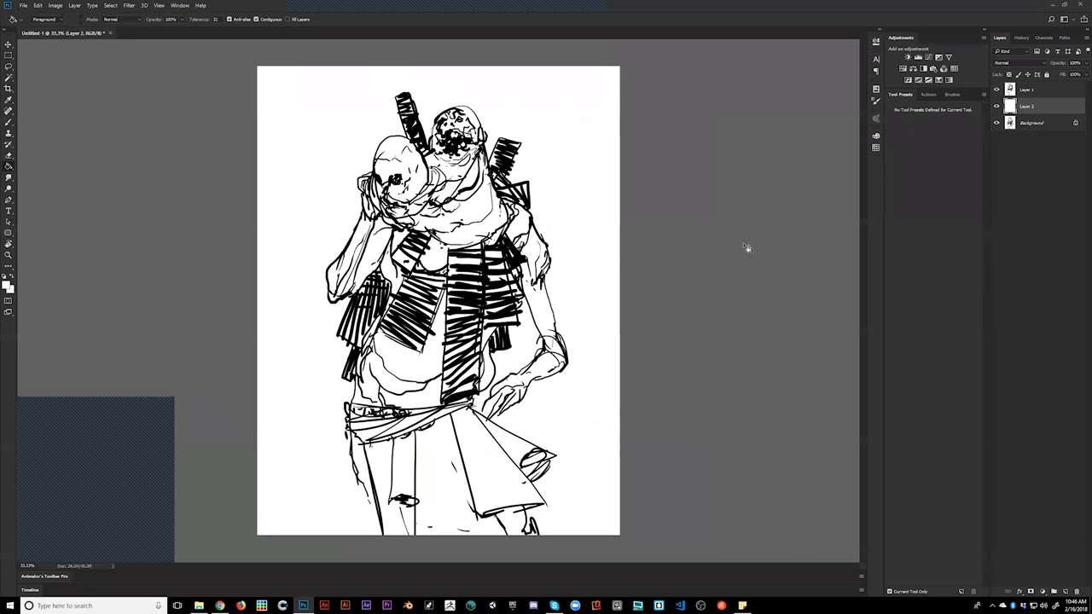
left_click(1048, 93)
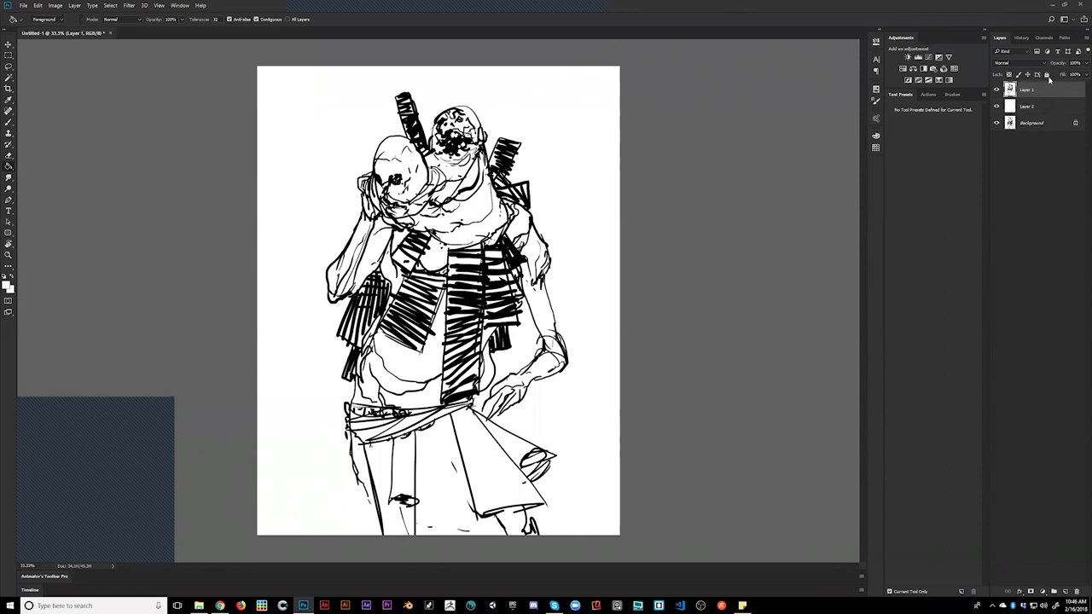
- Fade Layer 1's line drawing to a faint grey and select the white Layer 2
left_click_drag(1063, 76, 1026, 81)
left_click(1042, 109)
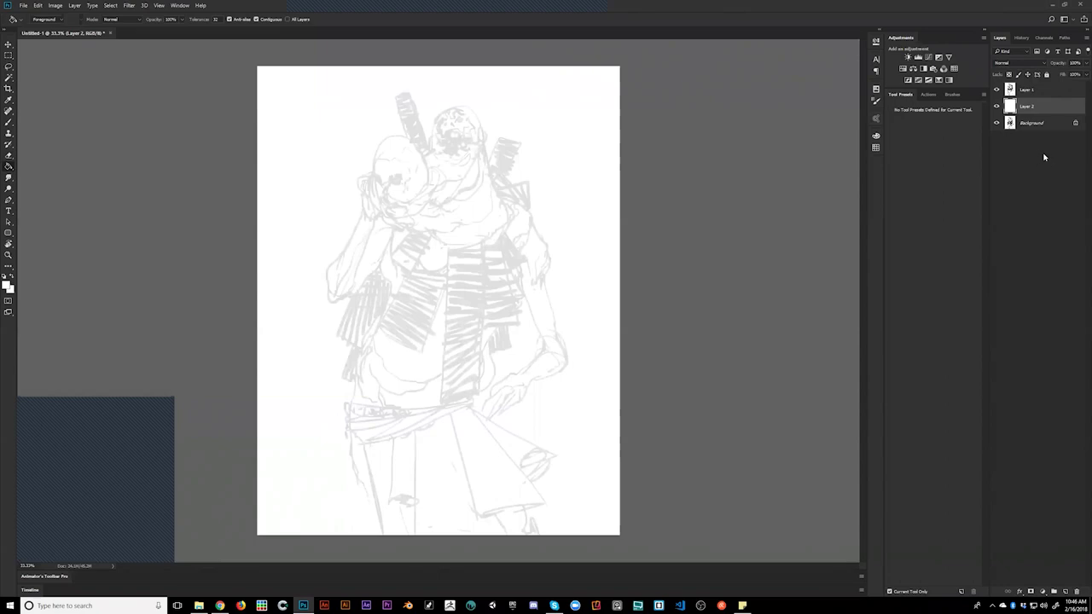
key("z")
left_click(537, 195)
key("b")
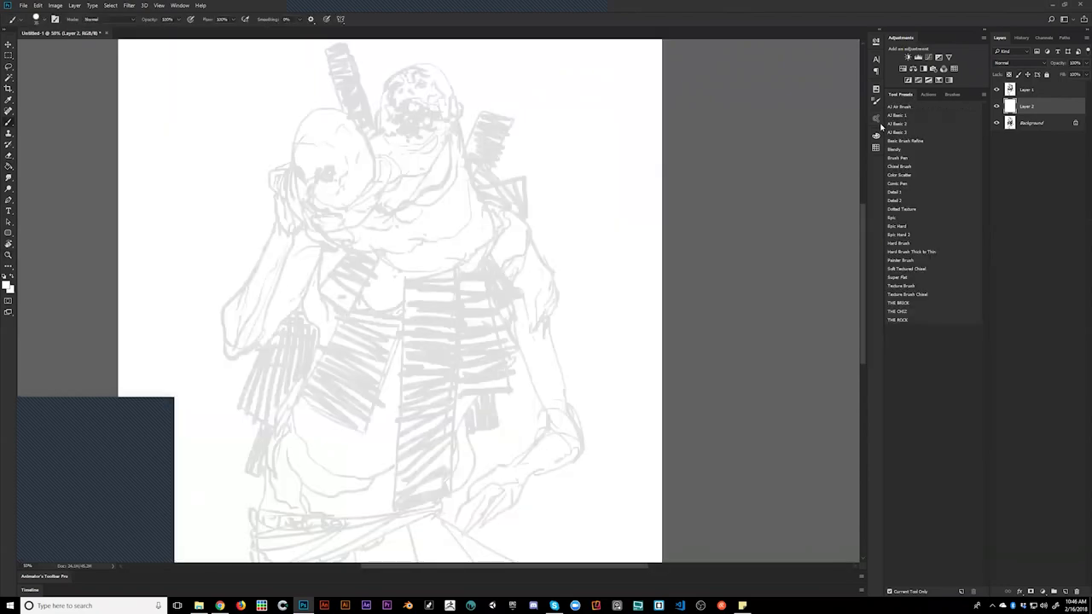
mouse_move(527, 237)
left_mouse_down()
mouse_move(597, 220)
mouse_move(596, 237)
mouse_move(638, 248)
mouse_move(604, 229)
left_mouse_up()
- Flip the canvas horizontally so the figure is mirrored
key("z")
left_click(603, 251, "alt")
left_click(604, 232)
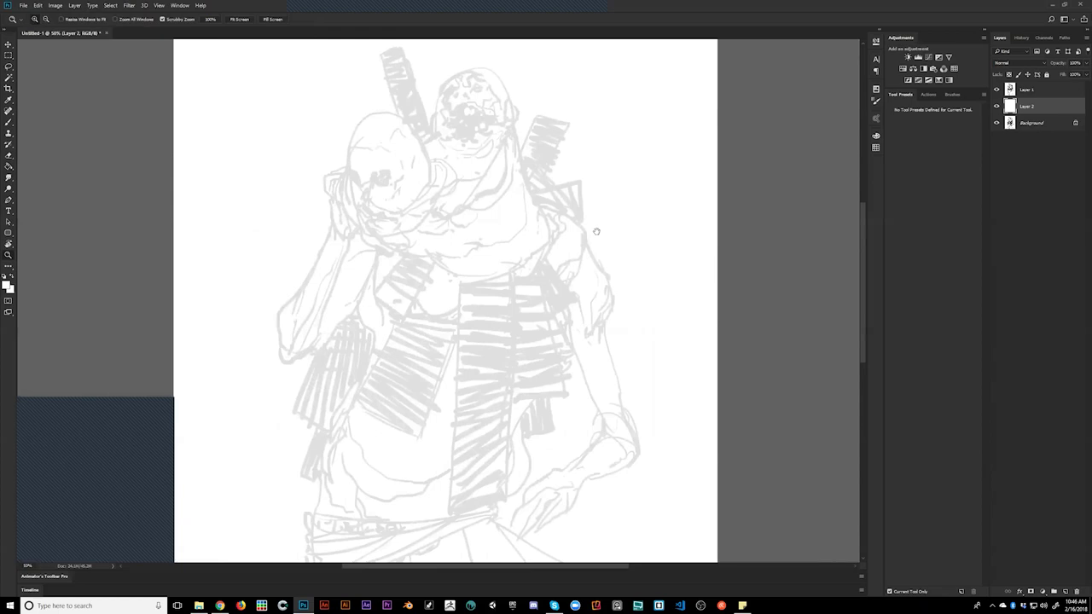
key("ctrl+shift+h")
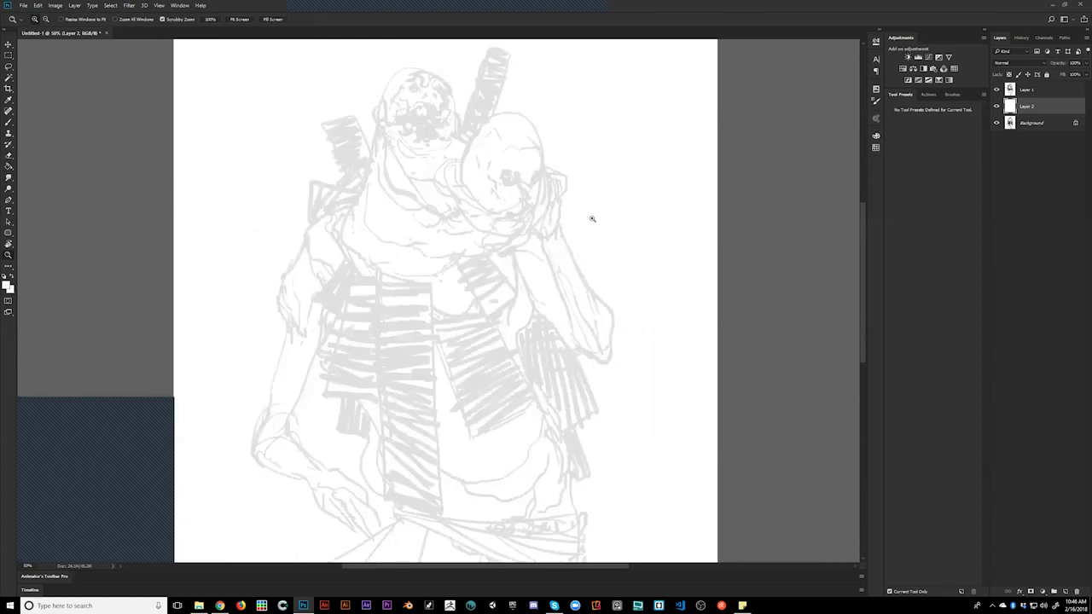
- Choose a bright red foreground color and enlarge the brush to 400 px
left_click(875, 137)
left_click_drag(777, 198, 795, 148)
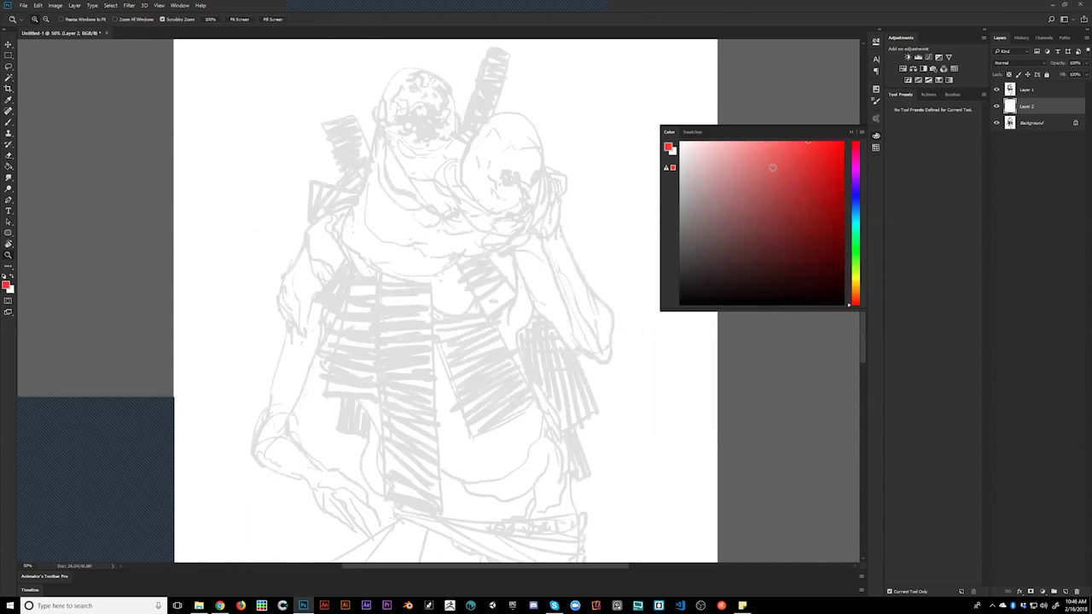
left_click(874, 137)
key("b")
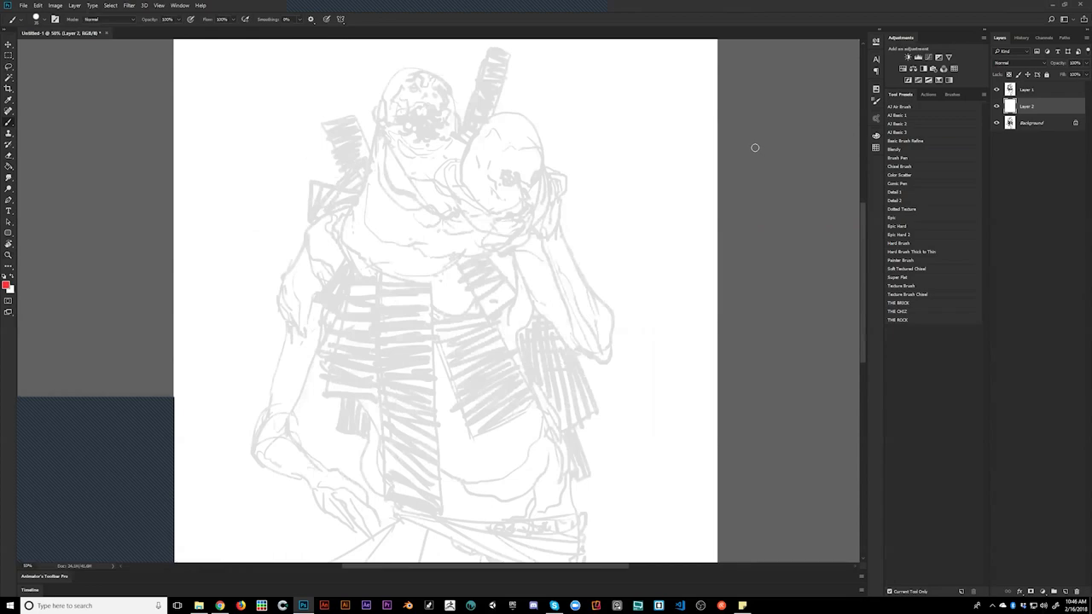
key("bracketright")
key("bracketright")
key("bracketright")
key("bracketright")
key("bracketright")
key("bracketright")
- Enable Color Dynamics for the brush with hue, saturation and brightness jitter all at 5%
left_click(874, 102)
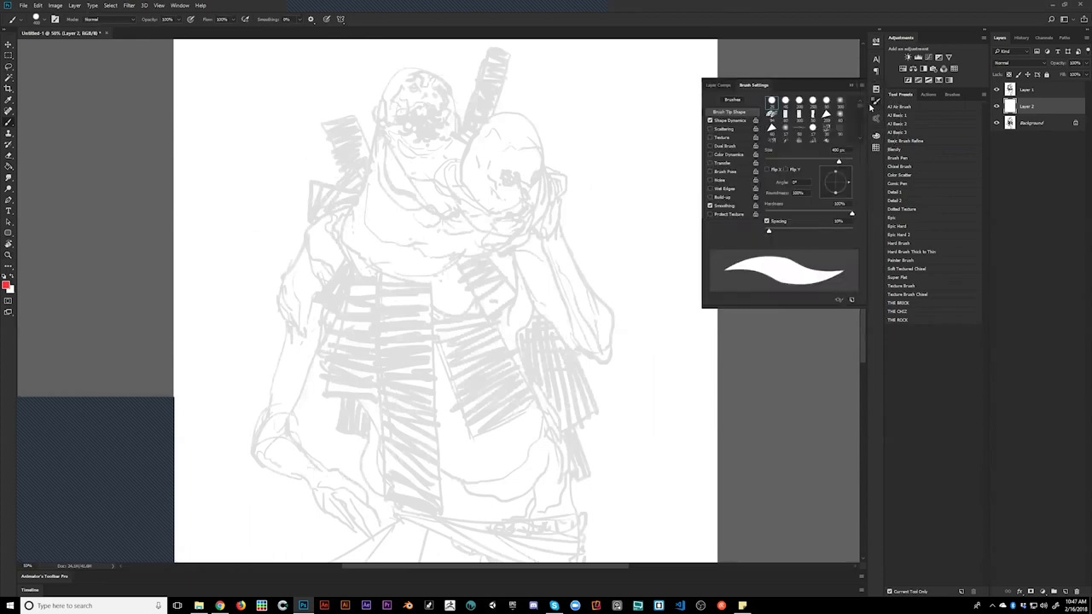
left_click(739, 155)
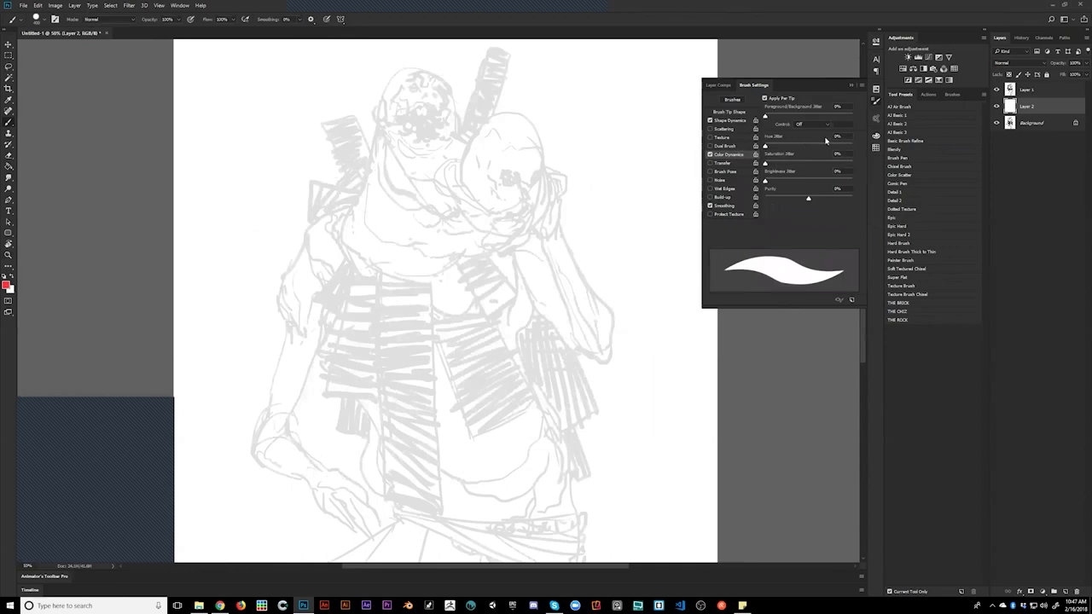
left_click_drag(841, 137, 801, 145)
type("55")
left_click(841, 170)
type("1")
- Paint broad red strokes across the top third of Layer 2, behind the two heads
mouse_move(494, 204)
left_mouse_down()
mouse_move(477, 168)
mouse_move(488, 229)
left_mouse_up()
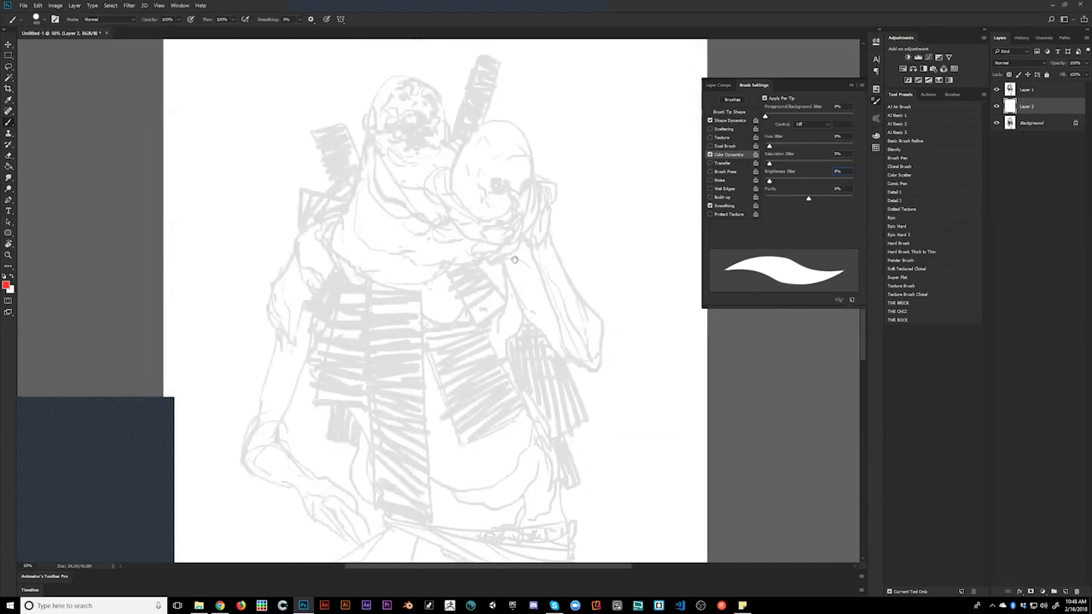
left_click(509, 212, "alt")
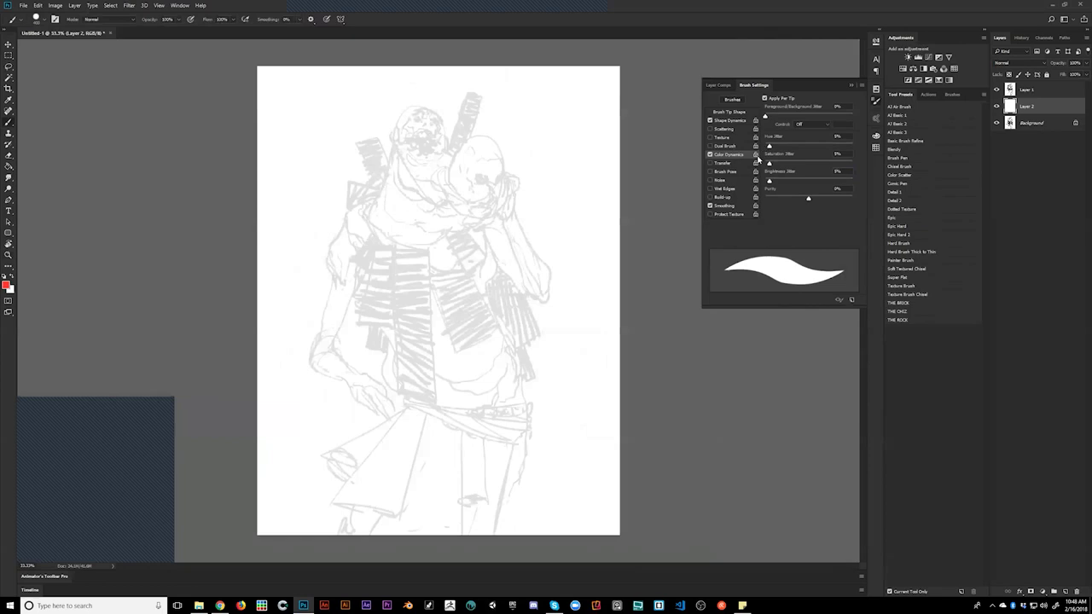
mouse_move(294, 97)
left_mouse_down()
mouse_move(277, 94)
mouse_move(283, 132)
mouse_move(452, 111)
mouse_move(572, 213)
mouse_move(571, 136)
mouse_move(557, 168)
left_mouse_up()
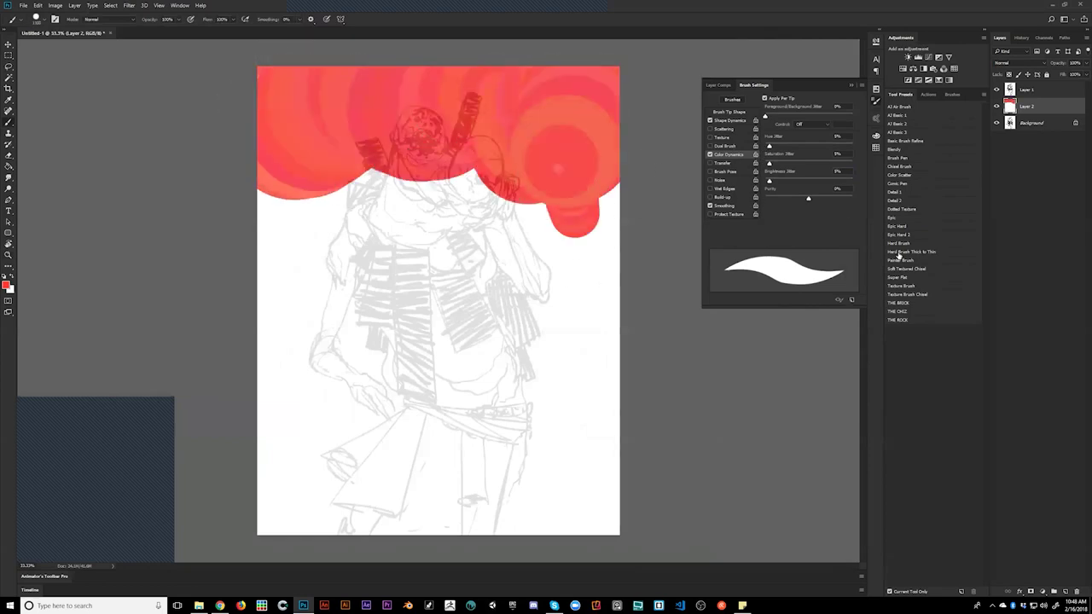
- Switch to the Painter Brush preset and enable Color Dynamics with 5% hue, saturation and brightness jitter
left_click(906, 260)
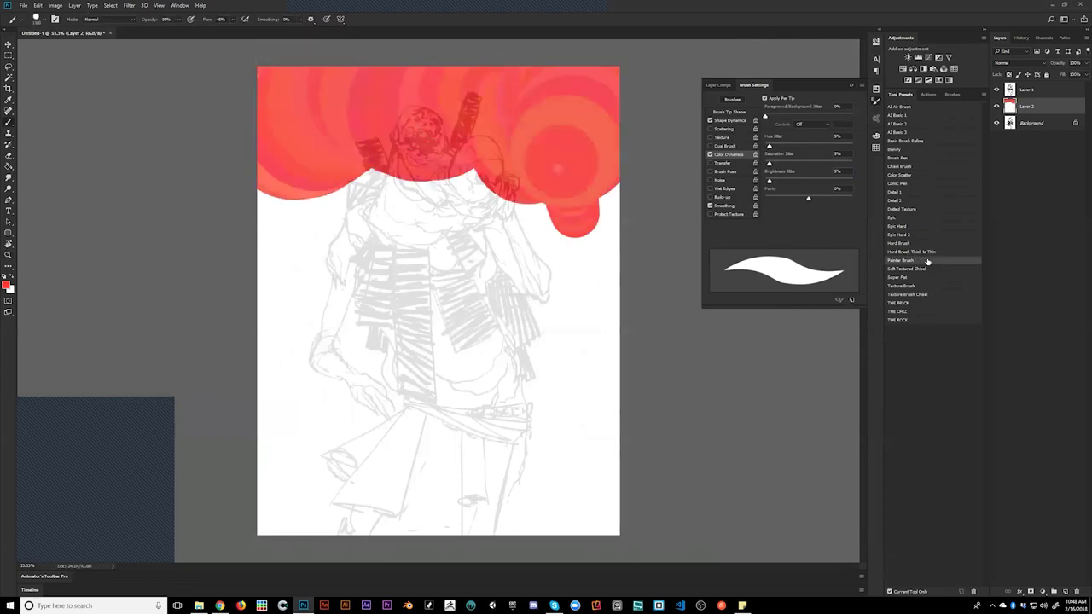
left_click(710, 154)
left_click(837, 137)
type("5")
key("Tab")
type("5")
key("Tab")
type("5")
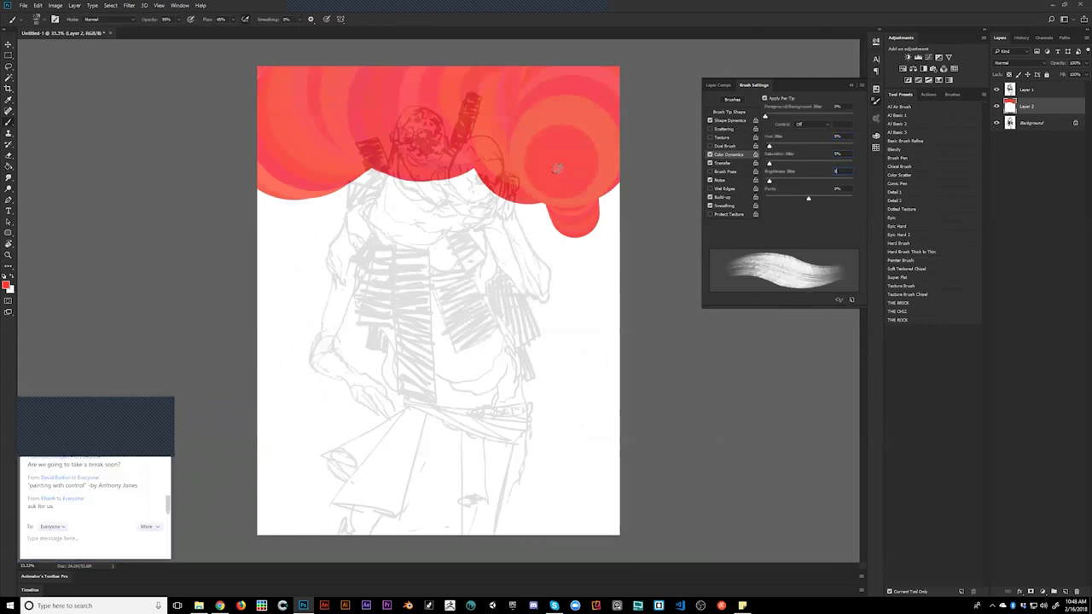
- Brush textured red strokes below the red band beside the figure's arm and over its chest, turning off the brush's Transfer option
mouse_move(573, 245)
left_mouse_down()
mouse_move(573, 269)
mouse_move(610, 176)
left_mouse_up()
left_click_drag(601, 226, 589, 337)
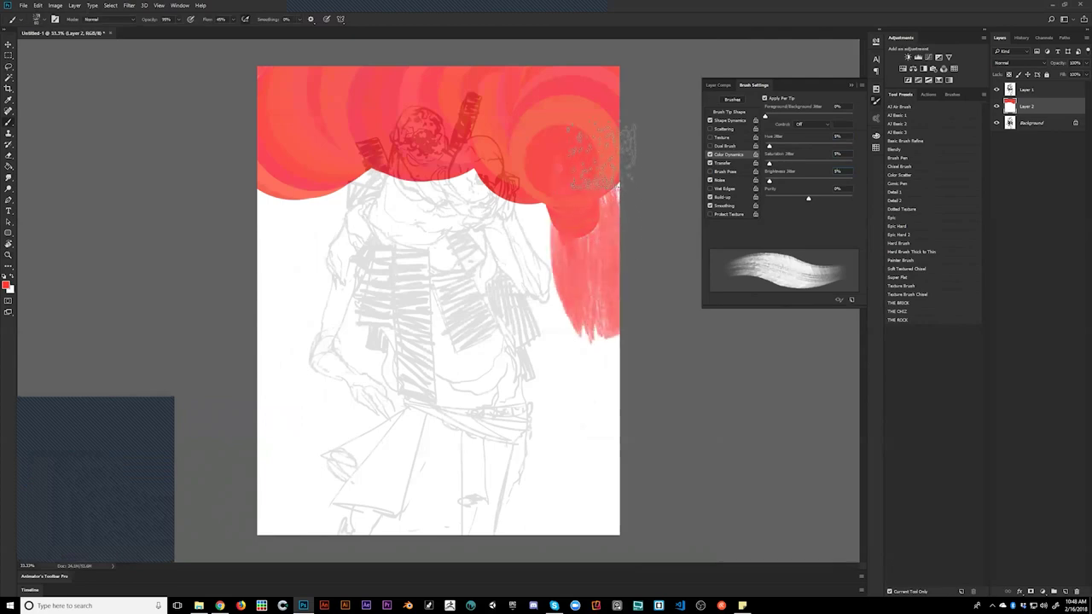
left_click(711, 163)
left_click(712, 163)
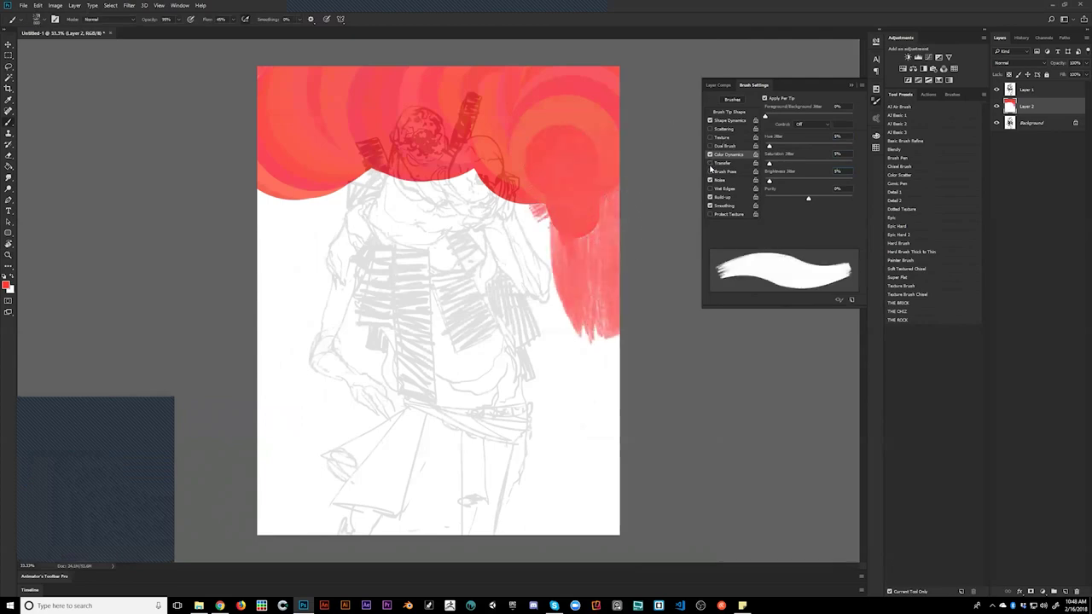
mouse_move(533, 223)
left_mouse_down()
mouse_move(516, 265)
mouse_move(571, 234)
left_mouse_up()
left_click_drag(465, 201, 410, 223)
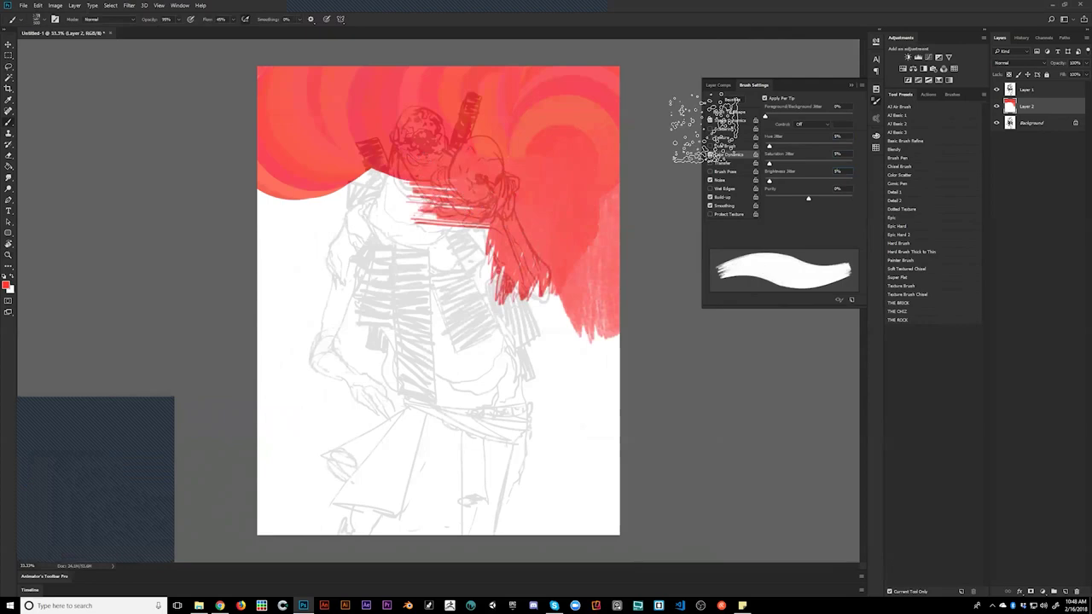
- Set the brush spacing to 8% and its size to 700 px, and spread textured red over the figure's torso
left_click(732, 112)
mouse_move(765, 230)
left_mouse_down()
mouse_move(798, 230)
mouse_move(768, 231)
left_mouse_up()
mouse_move(503, 223)
left_mouse_down()
mouse_move(461, 256)
mouse_move(341, 205)
mouse_move(290, 281)
mouse_move(252, 189)
mouse_move(307, 350)
mouse_move(303, 311)
left_mouse_up()
key("bracketright")
key("bracketright")
mouse_move(478, 294)
left_mouse_down()
mouse_move(403, 333)
mouse_move(517, 260)
mouse_move(586, 324)
mouse_move(603, 401)
mouse_move(535, 264)
mouse_move(300, 191)
left_mouse_up()
- Sample a coral tone from the canvas and cover most of Layer 2 with textured red and coral strokes
left_click(547, 137, "alt")
mouse_move(551, 200)
left_mouse_down()
mouse_move(319, 231)
mouse_move(341, 183)
left_mouse_up()
mouse_move(487, 116)
left_mouse_down()
mouse_move(295, 94)
mouse_move(537, 85)
mouse_move(585, 367)
mouse_move(422, 393)
mouse_move(371, 375)
mouse_move(310, 386)
left_mouse_up()
mouse_move(410, 367)
left_mouse_down()
mouse_move(341, 503)
mouse_move(512, 427)
mouse_move(597, 512)
mouse_move(533, 473)
left_mouse_up()
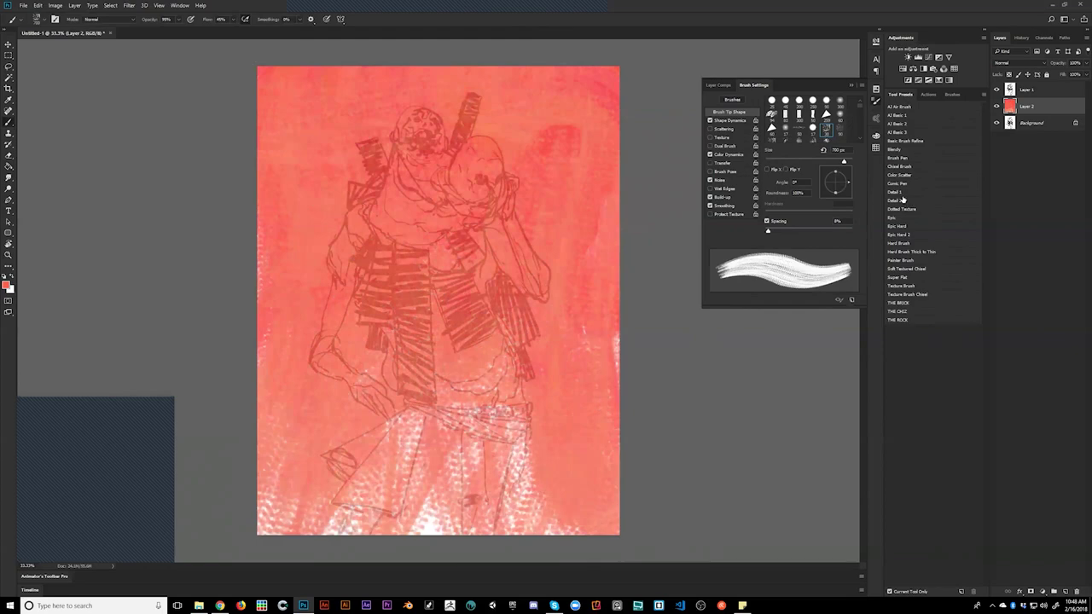
mouse_move(376, 452)
left_mouse_down()
mouse_move(482, 388)
mouse_move(322, 403)
left_mouse_up()
mouse_move(533, 171)
left_mouse_down()
mouse_move(627, 107)
mouse_move(600, 90)
left_mouse_up()
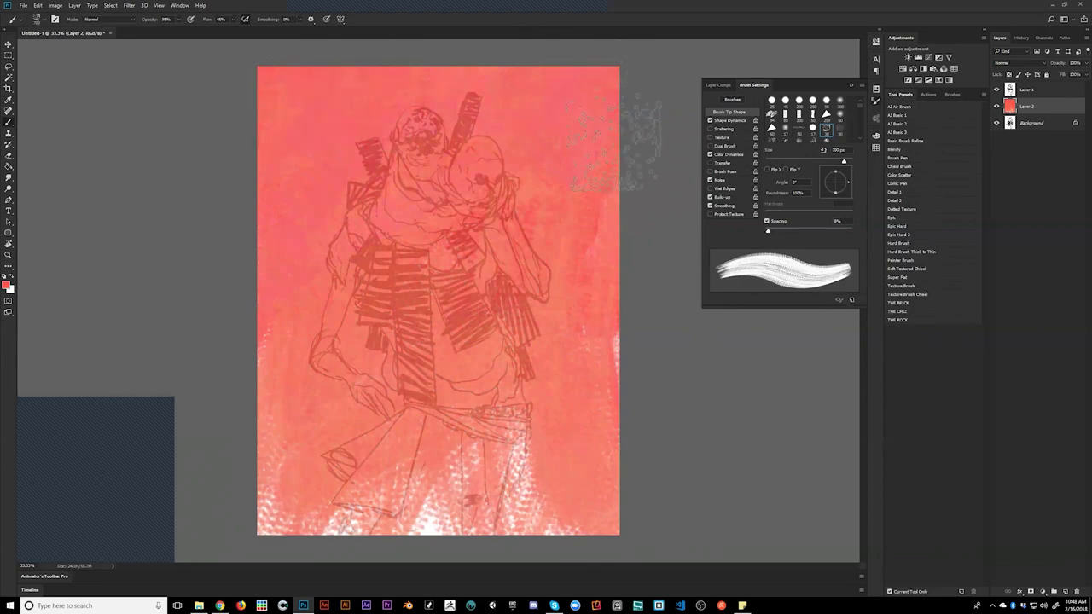
- Switch to the enlarged Hard Brush Thick to Thin preset with Color Dynamics jitter at 5% for hue, saturation and brightness
left_click(925, 253)
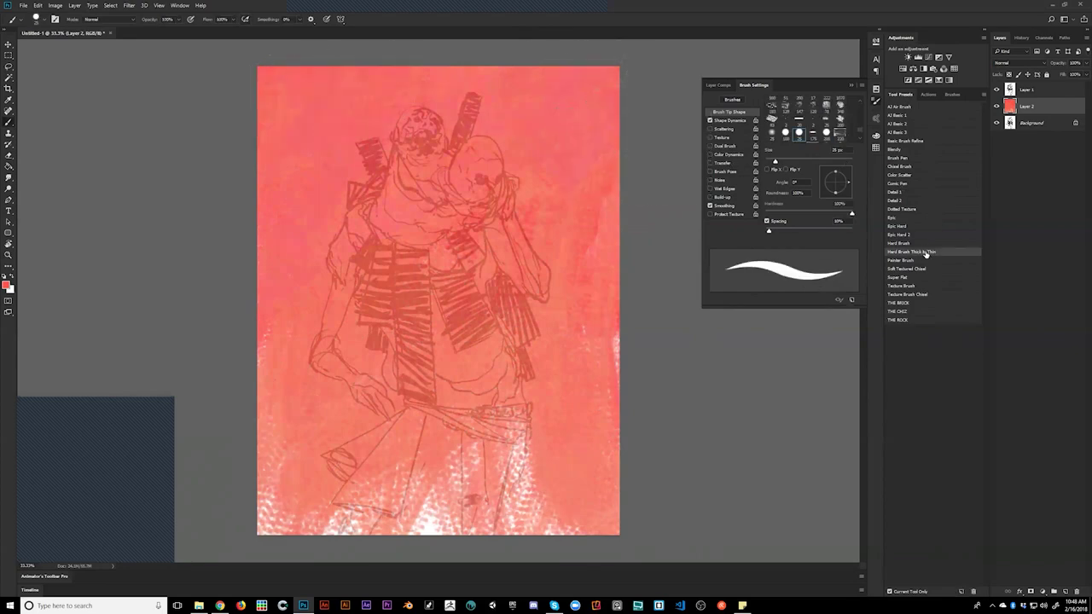
left_click(721, 154)
double_click(837, 136)
type("5")
double_click(837, 154)
type("55")
key("Tab")
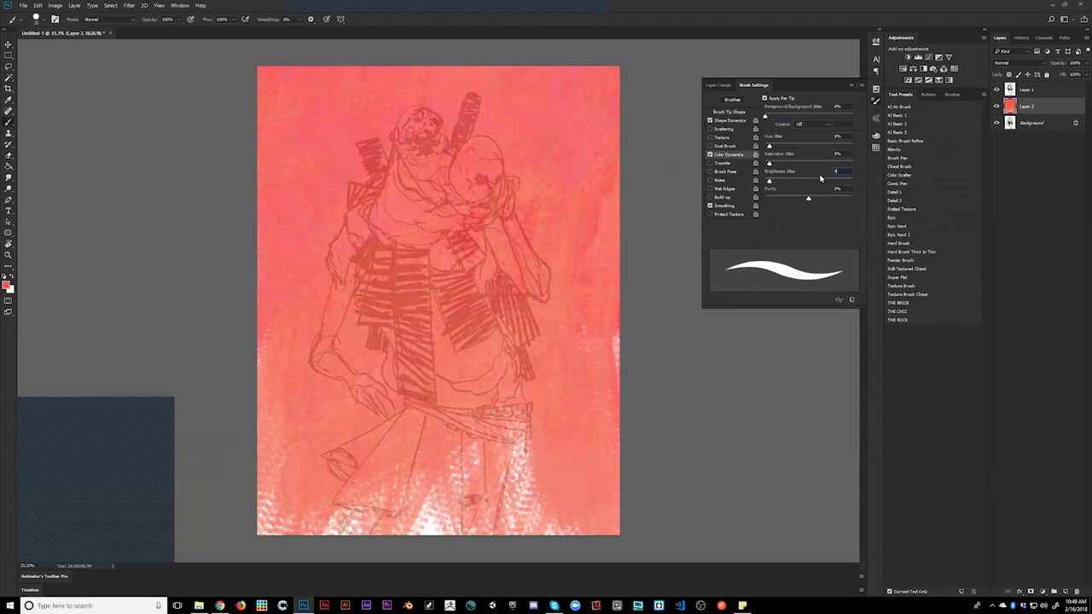
key("]")
key("]")
key("]")
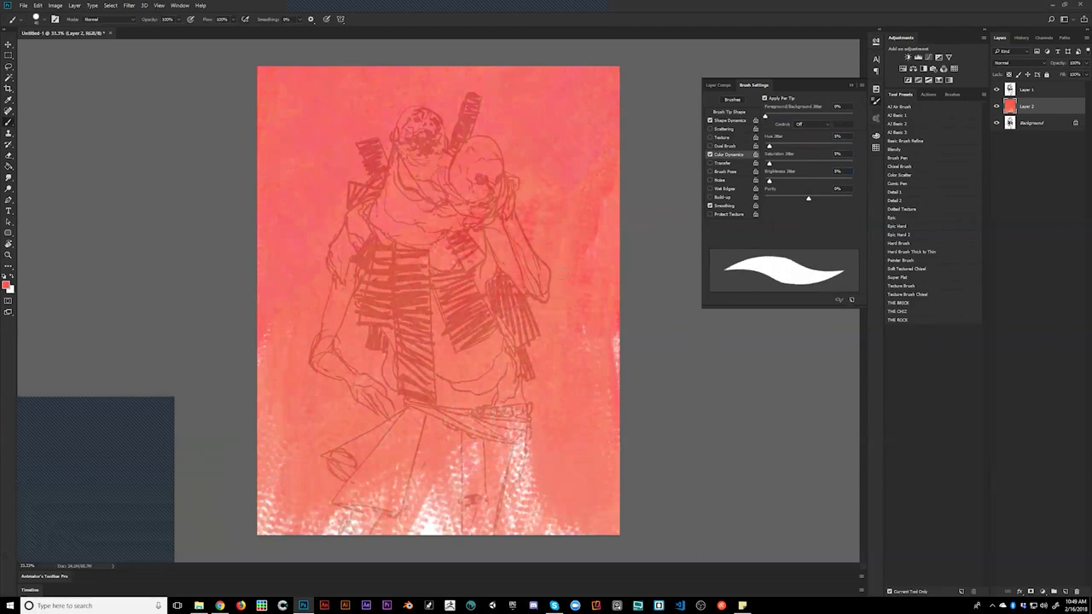
- Try covering the whole canvas with overlapping scalloped strokes in varied pinks and corals
mouse_move(572, 235)
left_mouse_down()
mouse_move(586, 147)
mouse_move(561, 172)
mouse_move(590, 53)
mouse_move(576, 117)
mouse_move(588, 204)
mouse_move(522, 452)
mouse_move(307, 494)
mouse_move(328, 516)
mouse_move(277, 507)
mouse_move(512, 499)
mouse_move(619, 443)
left_mouse_up()
key("ctrl+z")
mouse_move(282, 77)
left_mouse_down()
mouse_move(253, 205)
mouse_move(284, 368)
mouse_move(328, 158)
mouse_move(416, 76)
mouse_move(487, 89)
mouse_move(541, 117)
mouse_move(465, 86)
mouse_move(587, 170)
mouse_move(603, 252)
left_mouse_up()
mouse_move(561, 336)
left_mouse_down()
mouse_move(356, 363)
mouse_move(363, 413)
mouse_move(551, 415)
mouse_move(511, 279)
mouse_move(588, 256)
mouse_move(597, 477)
mouse_move(401, 427)
mouse_move(375, 388)
left_mouse_up()
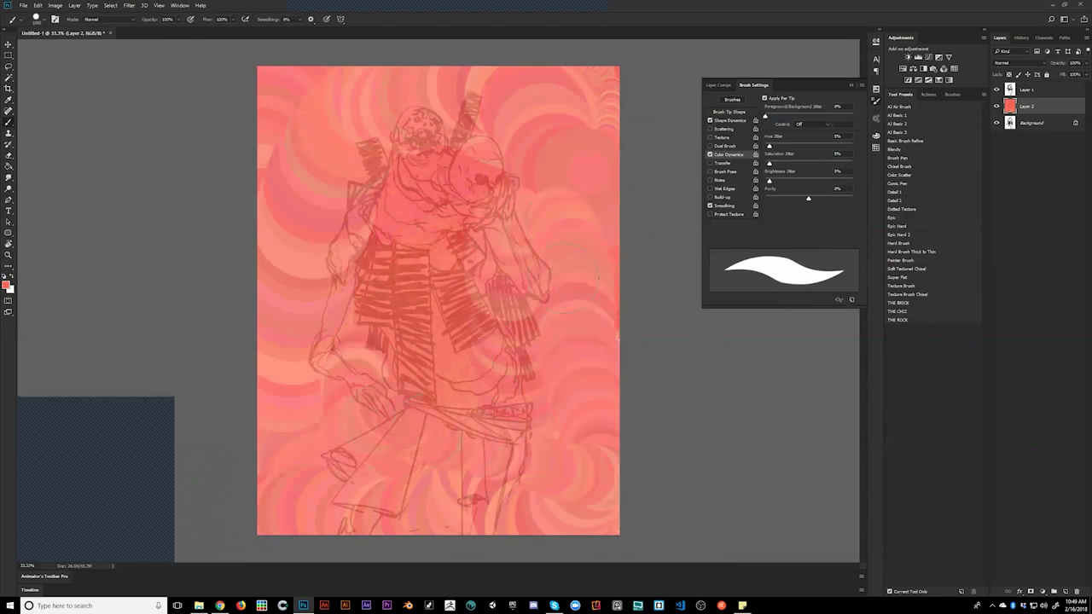
left_click_drag(610, 81, 595, 220)
mouse_move(340, 275)
left_mouse_down()
mouse_move(294, 111)
mouse_move(422, 105)
left_mouse_up()
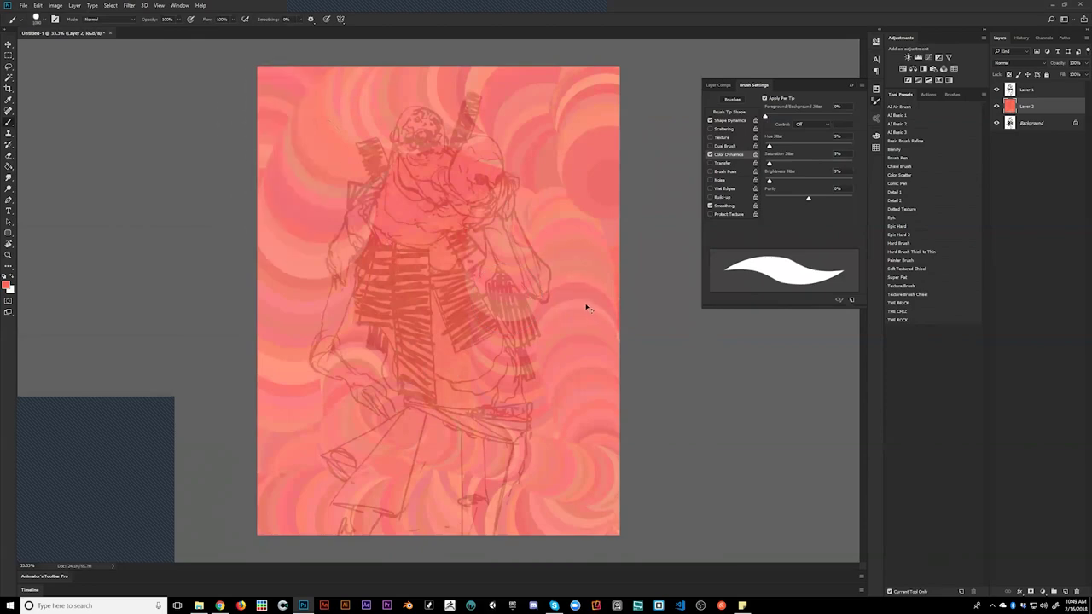
- Undo the scalloped strokes back to the textured coral coat, keeping only the first ones in the upper corner
key("ctrl+alt+z")
key("ctrl+alt+z")
key("ctrl+alt+z")
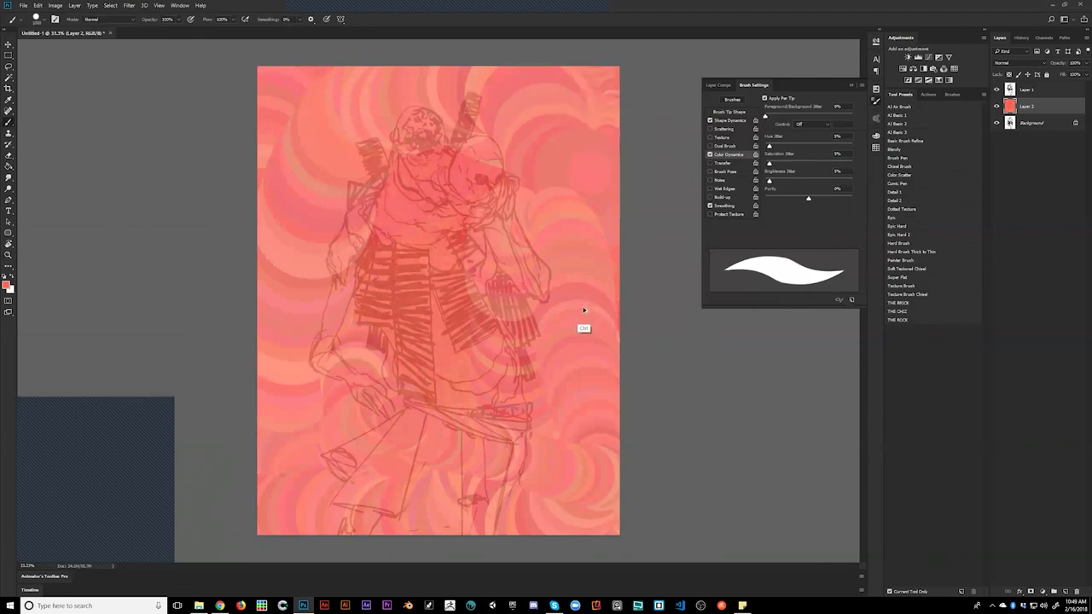
key("ctrl+alt+z")
key("ctrl+alt+z")
key("ctrl+alt+z")
key("ctrl+alt+z")
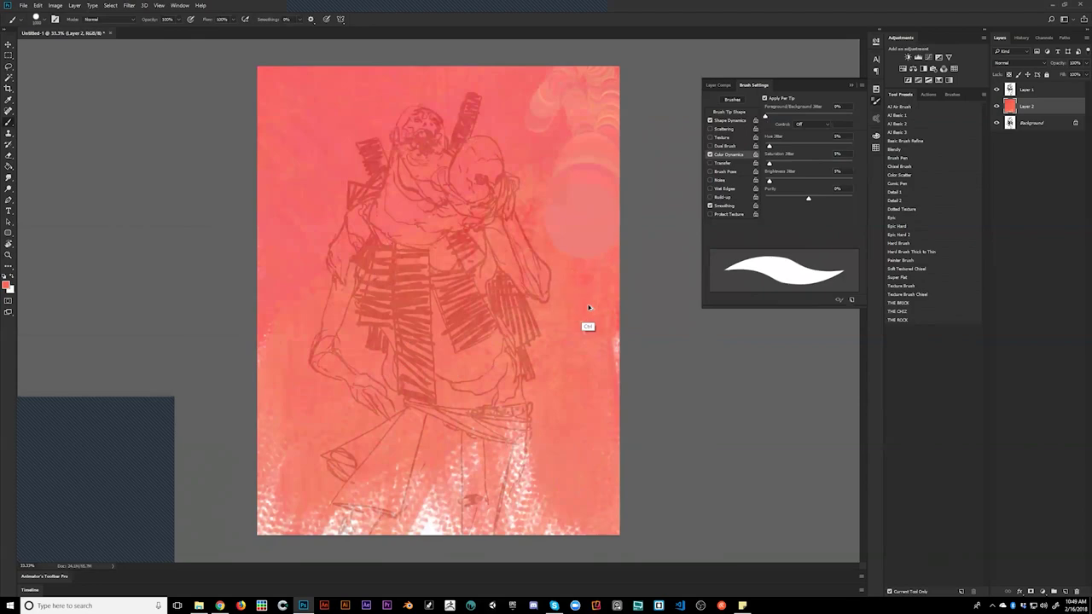
- Paint large overlapping pink and peach discs over the lower canvas and along both sides, undoing the last strokes
mouse_move(566, 457)
left_mouse_down()
mouse_move(504, 490)
mouse_move(477, 452)
mouse_move(236, 527)
mouse_move(226, 428)
mouse_move(268, 474)
mouse_move(320, 389)
mouse_move(388, 452)
mouse_move(580, 429)
mouse_move(615, 412)
mouse_move(628, 339)
mouse_move(546, 465)
mouse_move(454, 460)
mouse_move(284, 418)
mouse_move(245, 350)
mouse_move(263, 317)
mouse_move(283, 402)
mouse_move(328, 371)
mouse_move(390, 438)
mouse_move(306, 352)
mouse_move(298, 357)
mouse_move(306, 493)
mouse_move(296, 314)
mouse_move(259, 255)
mouse_move(247, 205)
mouse_move(416, 388)
mouse_move(357, 341)
mouse_move(301, 204)
mouse_move(296, 134)
left_mouse_up()
mouse_move(562, 387)
left_mouse_down()
mouse_move(587, 258)
mouse_move(555, 246)
mouse_move(592, 264)
mouse_move(602, 171)
left_mouse_up()
mouse_move(270, 153)
left_mouse_down()
mouse_move(271, 105)
mouse_move(351, 95)
left_mouse_up()
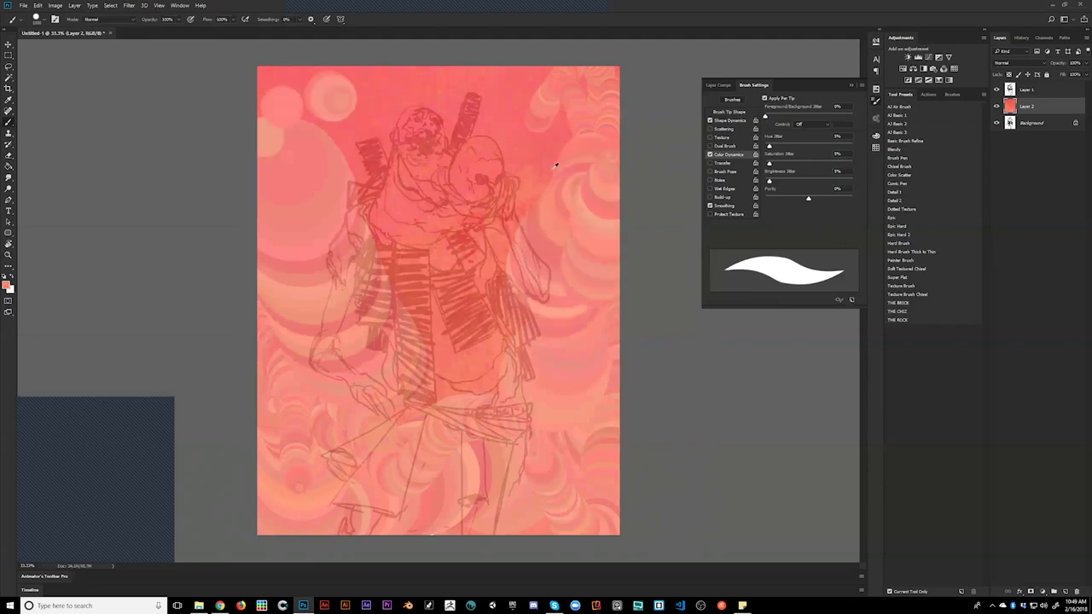
left_click_drag(556, 163, 576, 100)
key("ctrl+alt+z")
key("ctrl+alt+z")
key("ctrl+alt+z")
- Adjust Layer 2 with Hue/Saturation, setting saturation to +10 and lowering lightness slightly
key("ctrl+u")
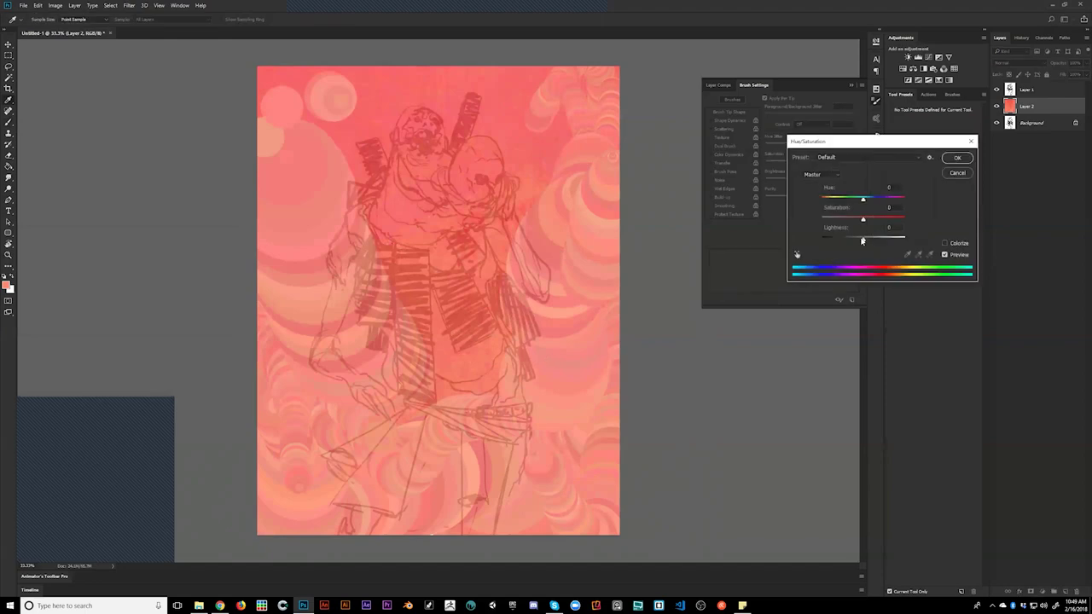
mouse_move(860, 221)
left_mouse_down()
mouse_move(850, 221)
mouse_move(868, 219)
mouse_move(858, 239)
left_mouse_up()
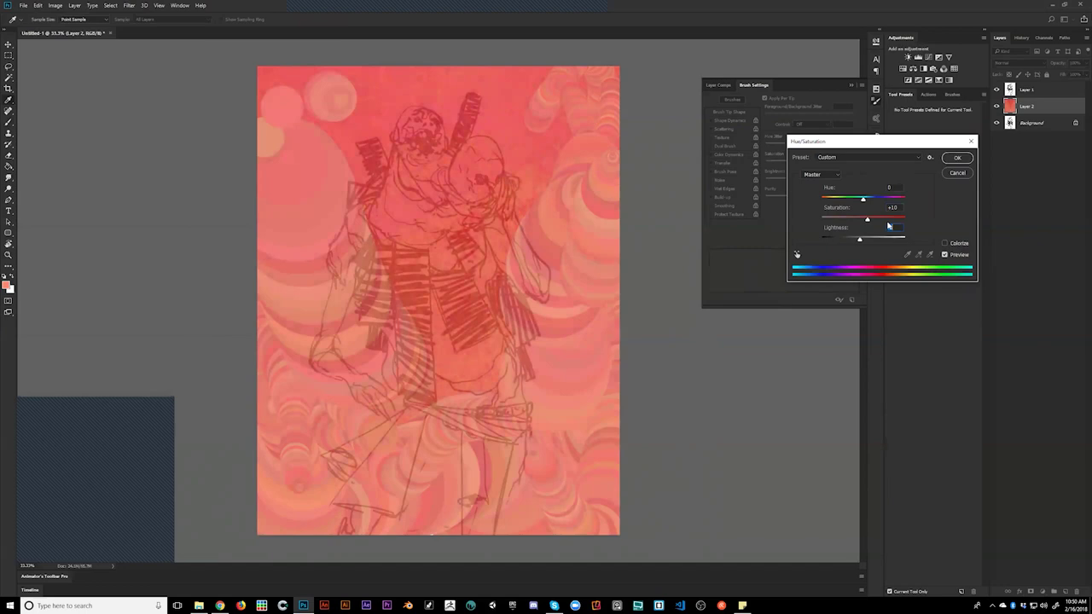
left_click(888, 226)
left_click(959, 158)
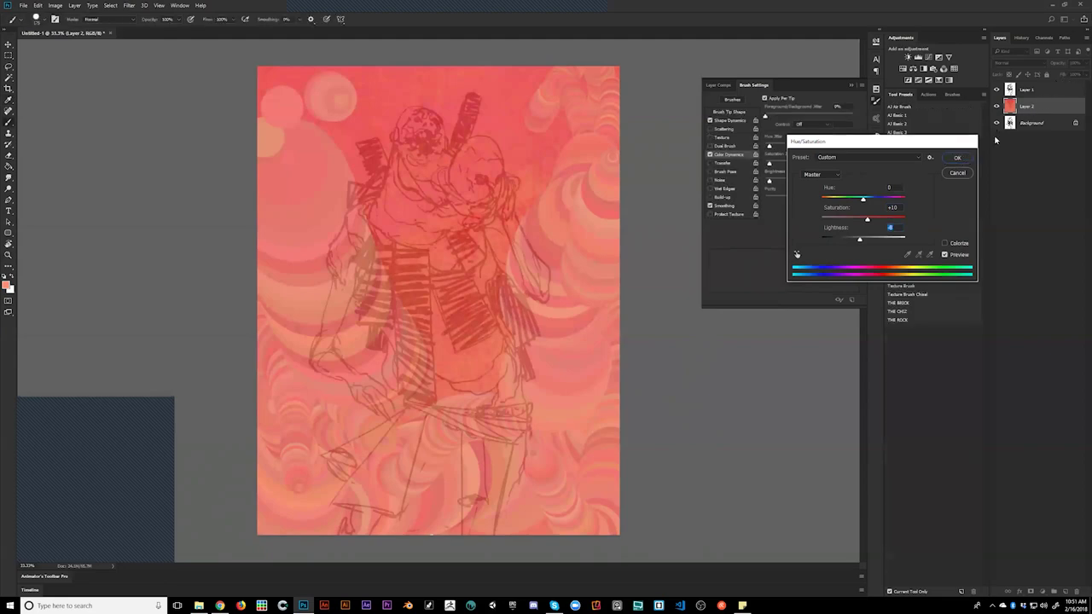
- Add a new layer above Layer 1 and fill it with black
left_click(1040, 94)
key("ctrl+shift+alt+n")
key("g")
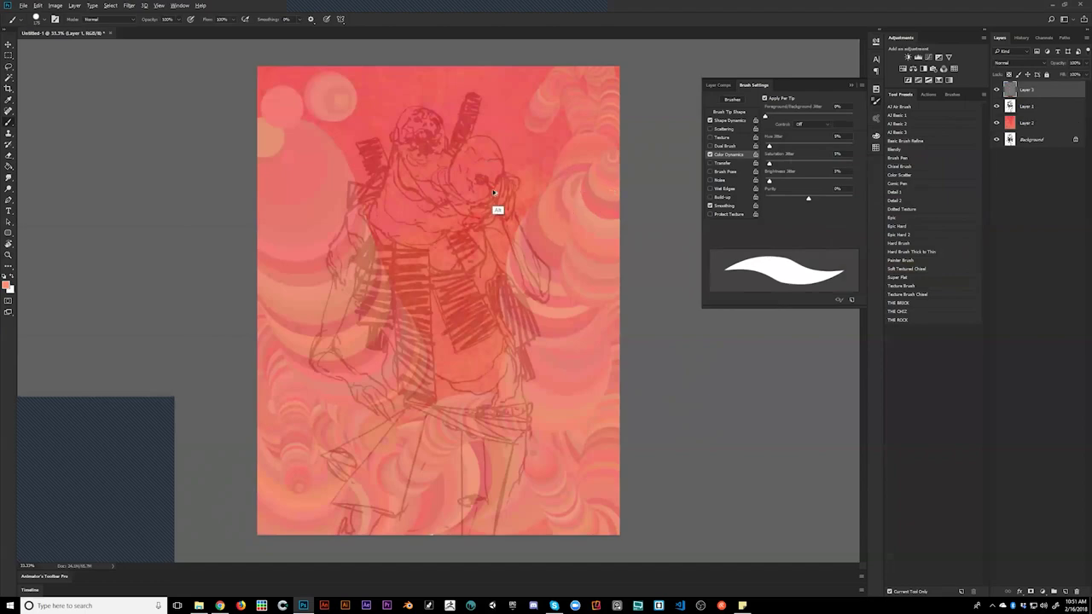
key("d")
left_click(509, 261)
- Paint a wide, curved white ground across the bottom of the black layer with a very large brush
key("b")
key("bracketright")
key("bracketright")
key("bracketright")
mouse_move(298, 461)
left_mouse_down()
mouse_move(616, 470)
mouse_move(316, 494)
mouse_move(629, 507)
left_mouse_up()
- Draw two black dots on the white ground and hand-letter "You" and "me" above them
key("bracketleft")
key("bracketleft")
key("bracketleft")
key("bracketleft")
key("bracketleft")
key("x")
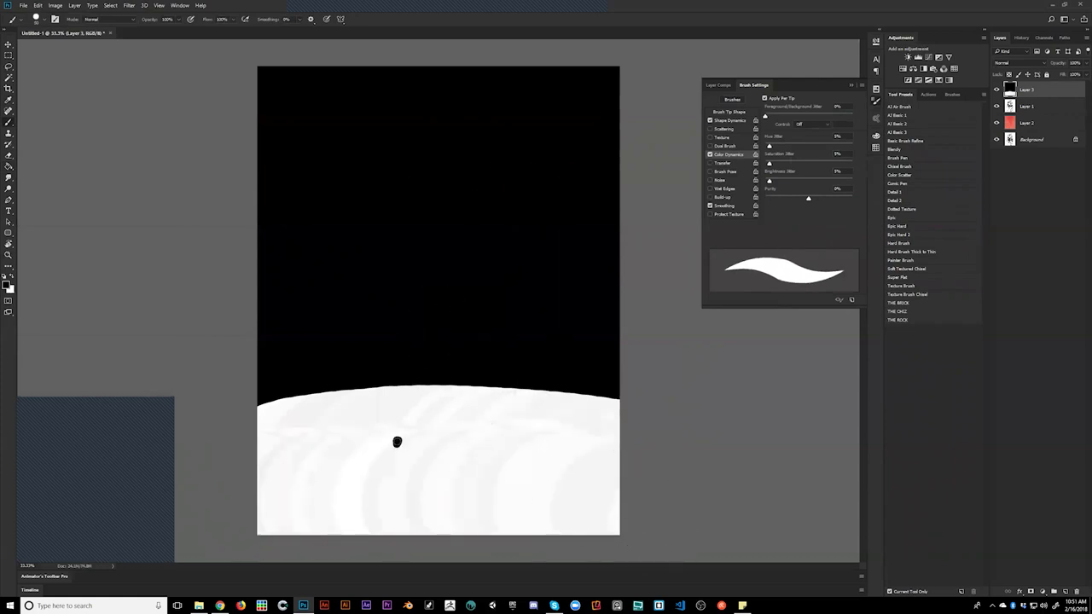
left_click(474, 441)
key("bracketleft")
key("bracketleft")
key("bracketleft")
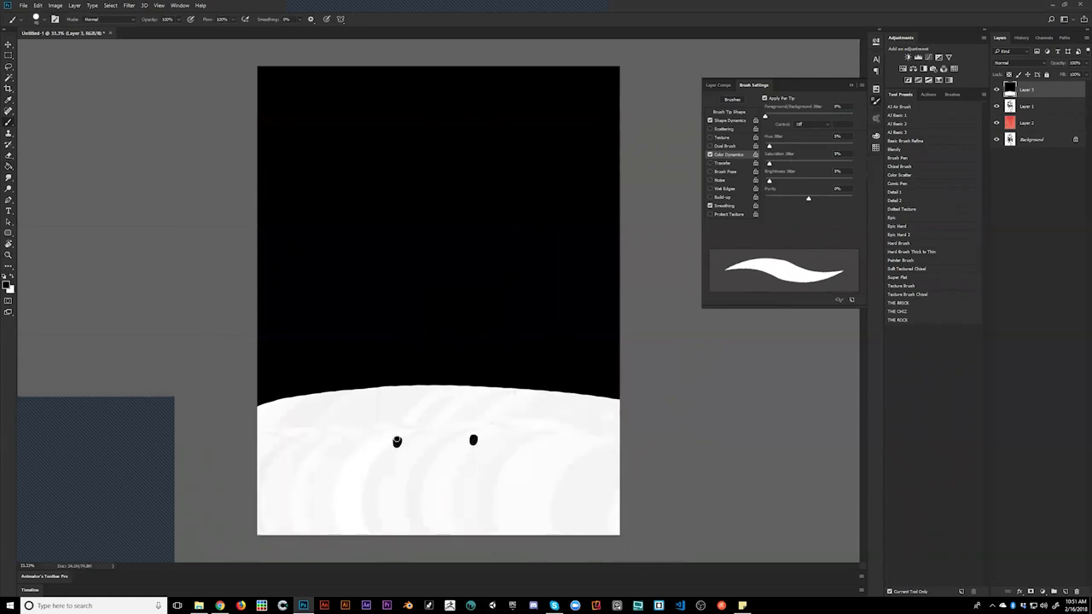
left_click_drag(398, 418, 408, 419)
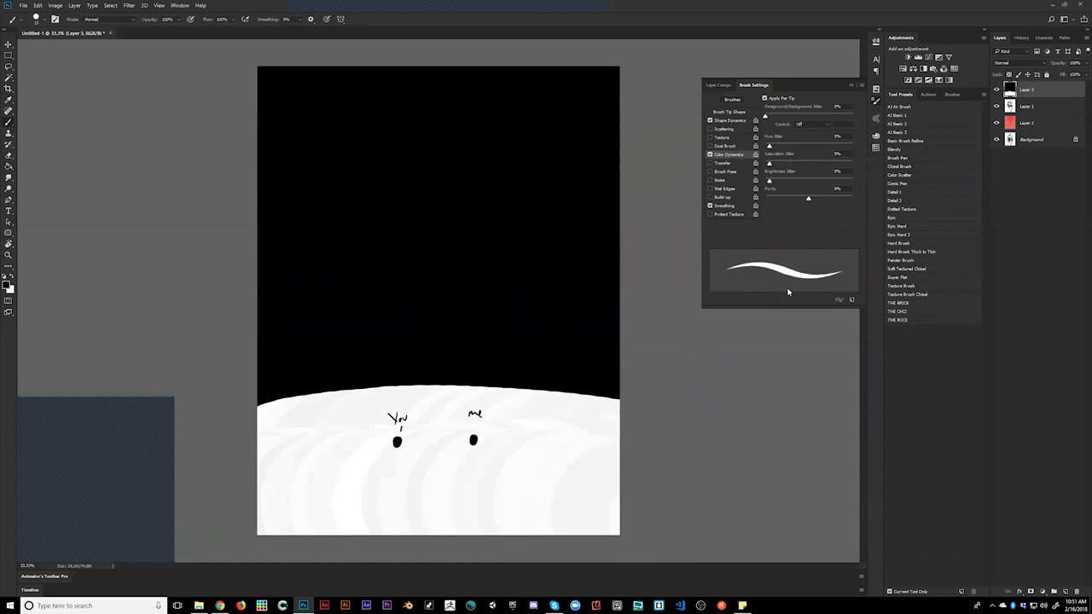
- Switch the brush to white and dot a few small stars in the upper black sky
key("x")
key("bracketright")
key("bracketright")
key("bracketright")
key("bracketright")
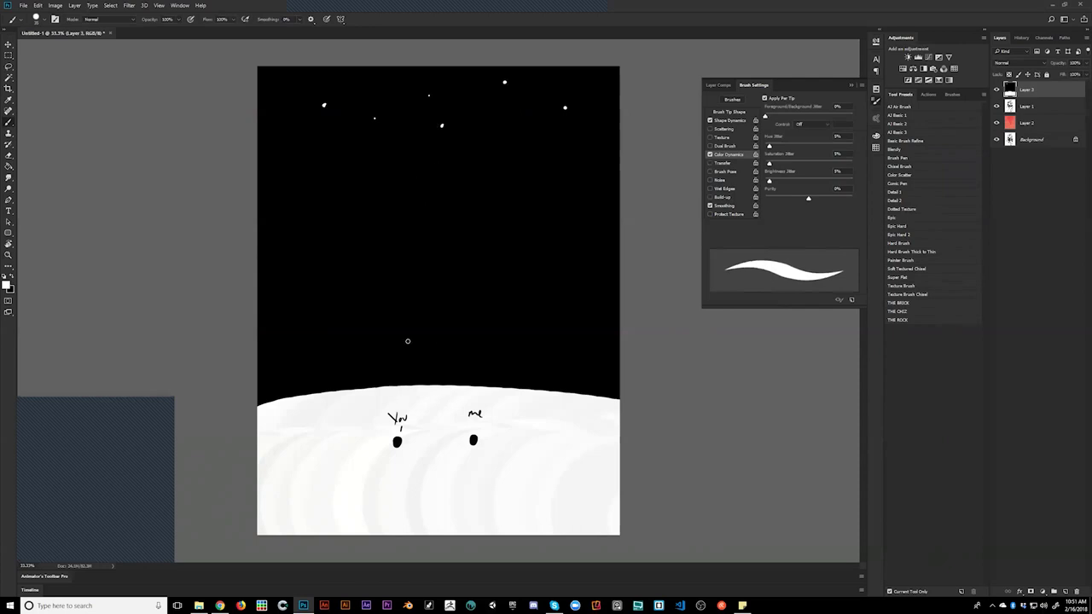
- Draw five small white arches spaced along the horizon of the white ground
left_click_drag(351, 394, 357, 384)
left_click_drag(528, 389, 540, 390)
left_click_drag(445, 388, 454, 387)
left_click_drag(300, 397, 308, 397)
left_click_drag(587, 396, 596, 389)
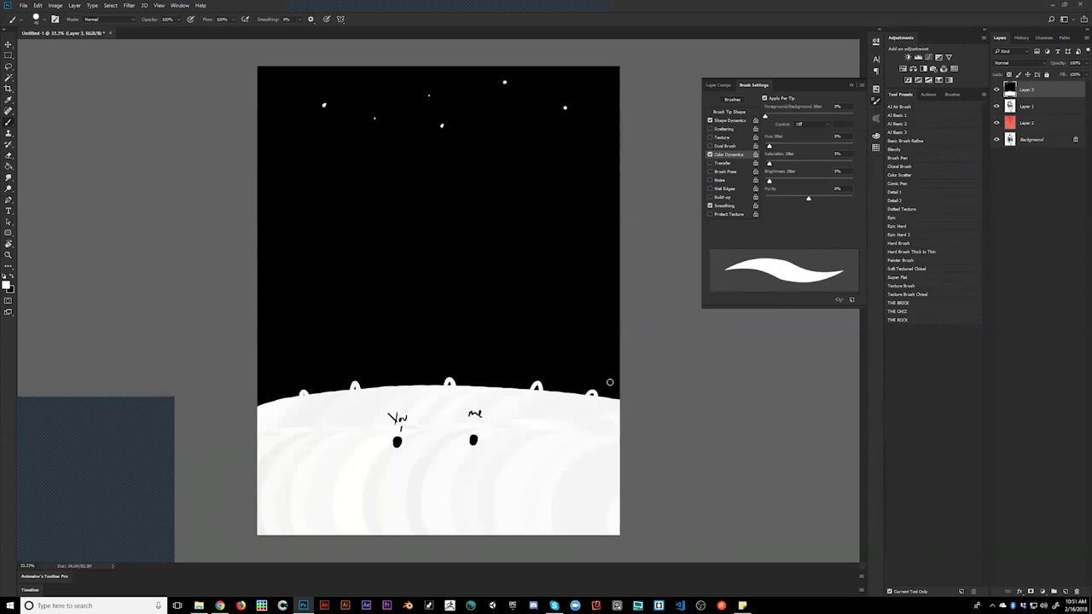
- Dot eight more small white stars across the middle of the black sky
left_click(297, 239)
left_click(537, 197)
left_click(543, 262)
left_click(495, 295)
left_click(409, 257)
left_click(453, 211)
left_click(514, 193)
left_click(544, 158)
- Connect neighboring stars with white lines, forming several separate constellation segments across the sky
left_click_drag(515, 195, 535, 201)
left_click_drag(543, 159, 535, 201)
left_click_drag(444, 126, 544, 158)
left_click_drag(373, 117, 454, 211)
mouse_move(324, 105)
left_mouse_down()
mouse_move(379, 124)
mouse_move(434, 96)
left_mouse_up()
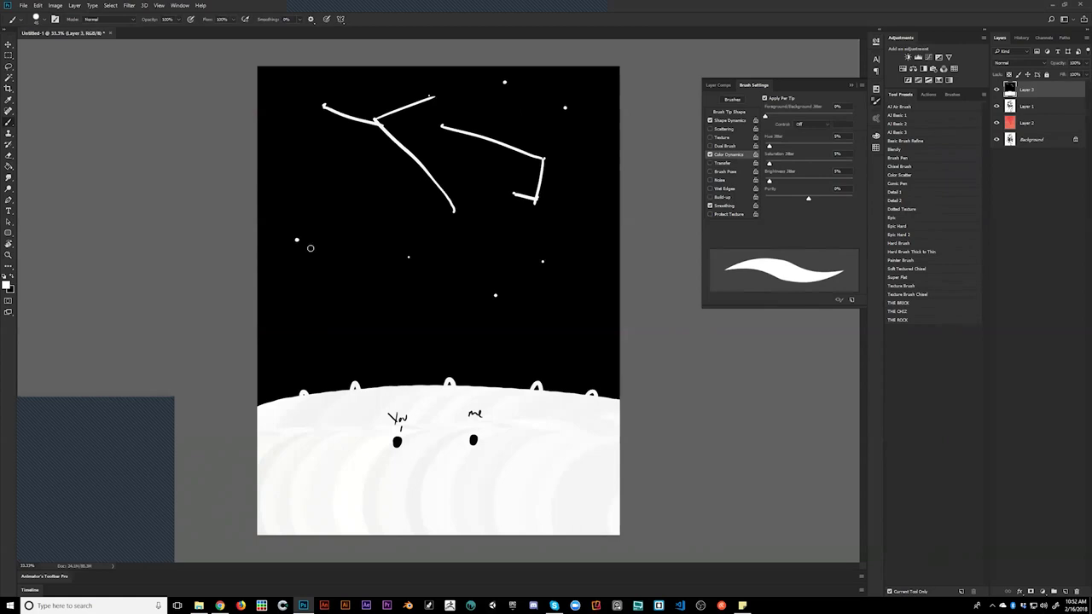
mouse_move(298, 241)
left_mouse_down()
mouse_move(331, 285)
mouse_move(345, 286)
mouse_move(337, 293)
mouse_move(377, 248)
left_mouse_up()
left_click_drag(494, 297, 543, 261)
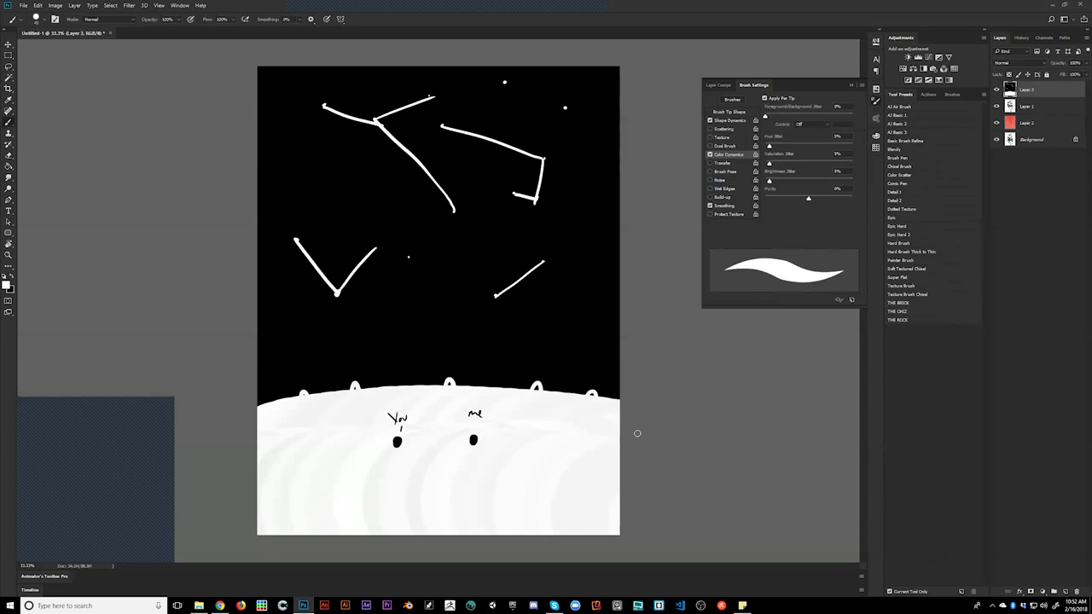
- Draw a white zigzag path from the second arch up to the V-shaped constellation, branch it upward, and circle the top star
key("x")
left_click_drag(355, 385, 342, 331)
key("x")
key("x")
left_click_drag(435, 90, 424, 102)
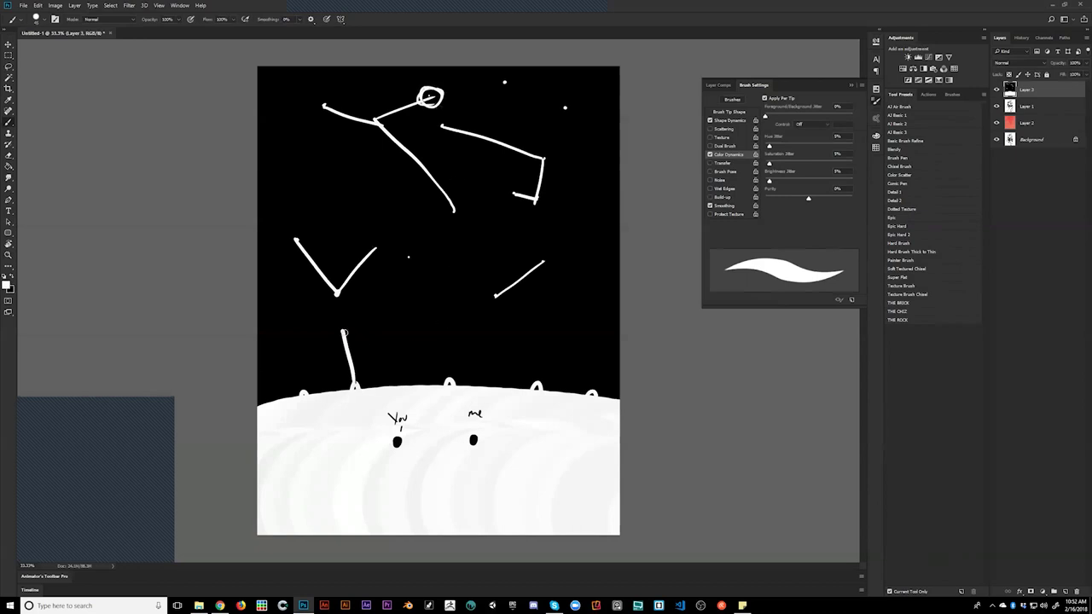
mouse_move(342, 330)
left_mouse_down()
mouse_move(286, 310)
mouse_move(333, 289)
left_mouse_up()
left_click_drag(299, 239, 349, 204)
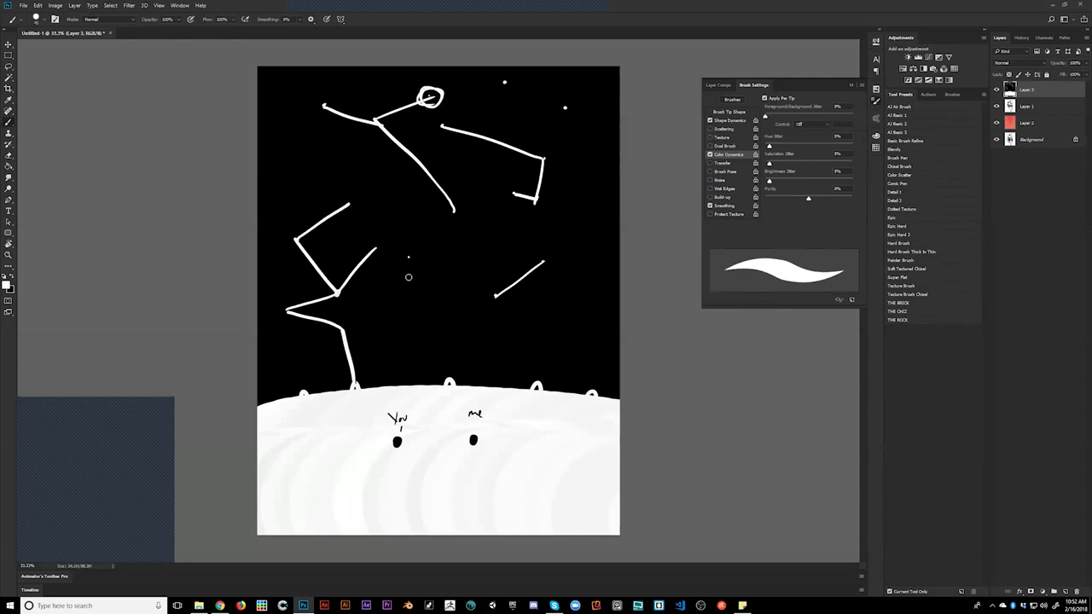
- Link the V-shaped constellation and the upper line to the center arch with white connecting lines
left_click_drag(338, 294, 377, 323)
left_click_drag(381, 323, 410, 256)
mouse_move(382, 322)
left_mouse_down()
mouse_move(429, 338)
mouse_move(449, 381)
left_mouse_up()
mouse_move(431, 336)
left_mouse_down()
mouse_move(495, 294)
mouse_move(454, 213)
left_mouse_up()
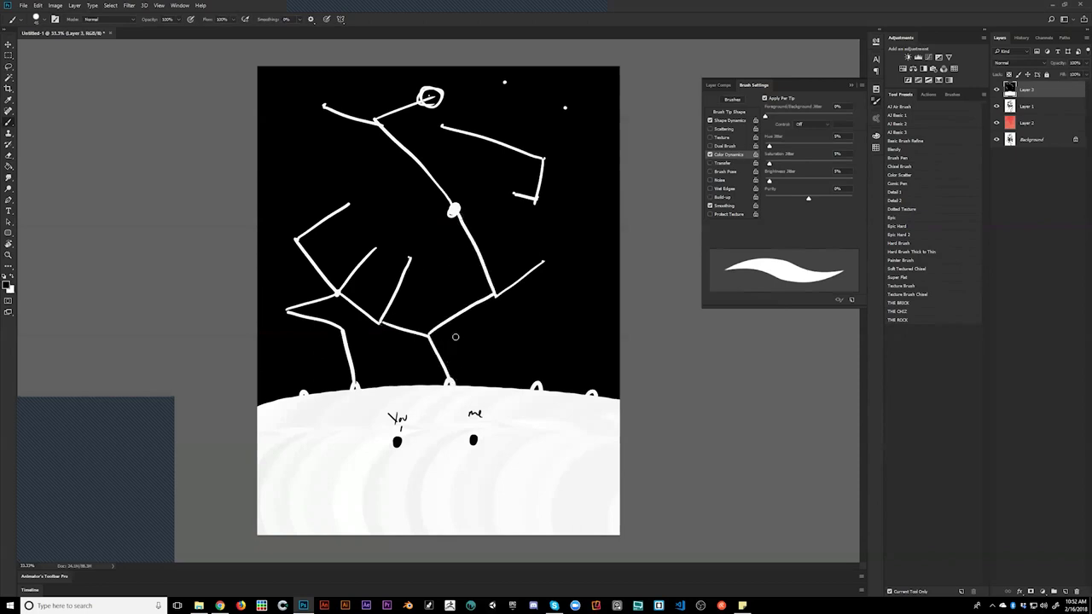
- Draw short white strokes alongside the center arch's path and undo the last two
left_click_drag(443, 341, 456, 365)
left_click_drag(434, 312, 479, 285)
left_click_drag(477, 218, 496, 273)
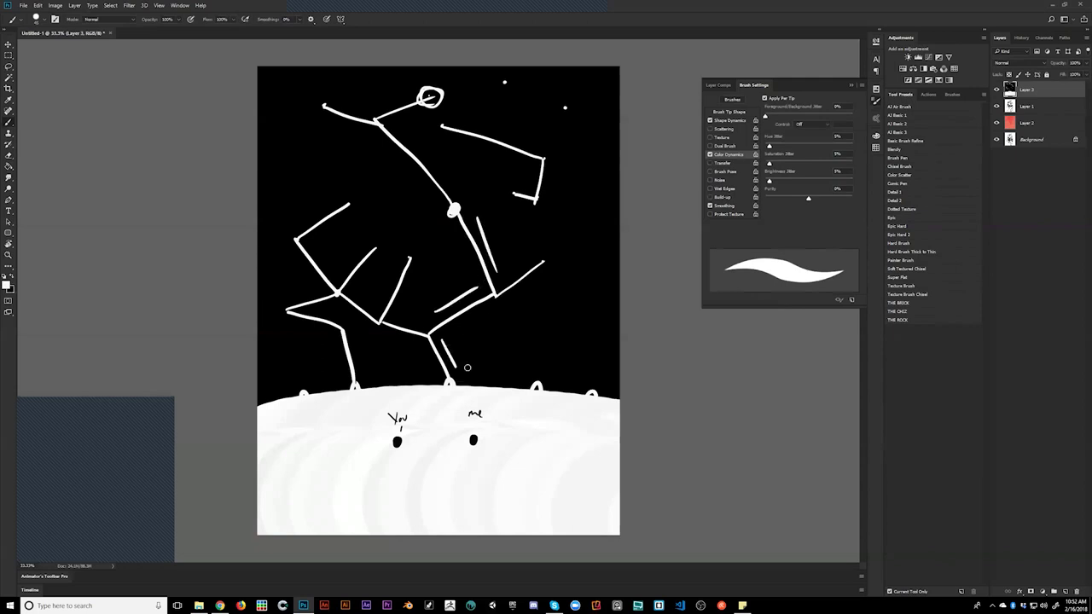
key("ctrl+alt+z")
key("ctrl+alt+z")
- Break the upper central line with black, and complete the white network with nodes, cross-links and a line up from the fourth arch
key("e")
key("b")
key("x")
key("bracketright")
key("bracketleft")
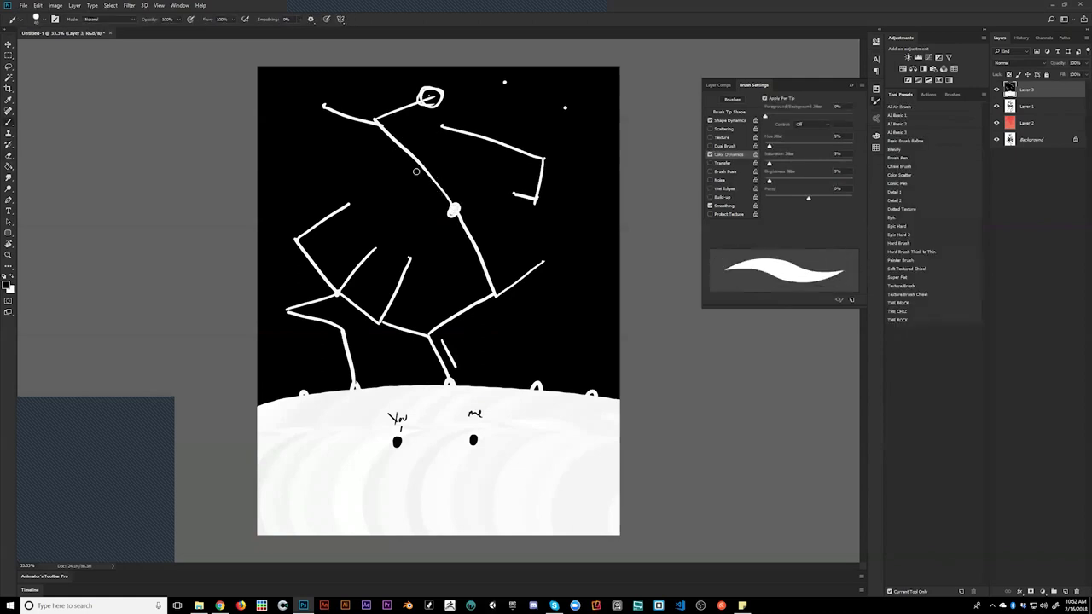
key("x")
left_click_drag(422, 169, 350, 209)
left_click(424, 170)
mouse_move(351, 209)
left_mouse_down()
mouse_move(375, 253)
mouse_move(411, 259)
mouse_move(450, 213)
left_mouse_up()
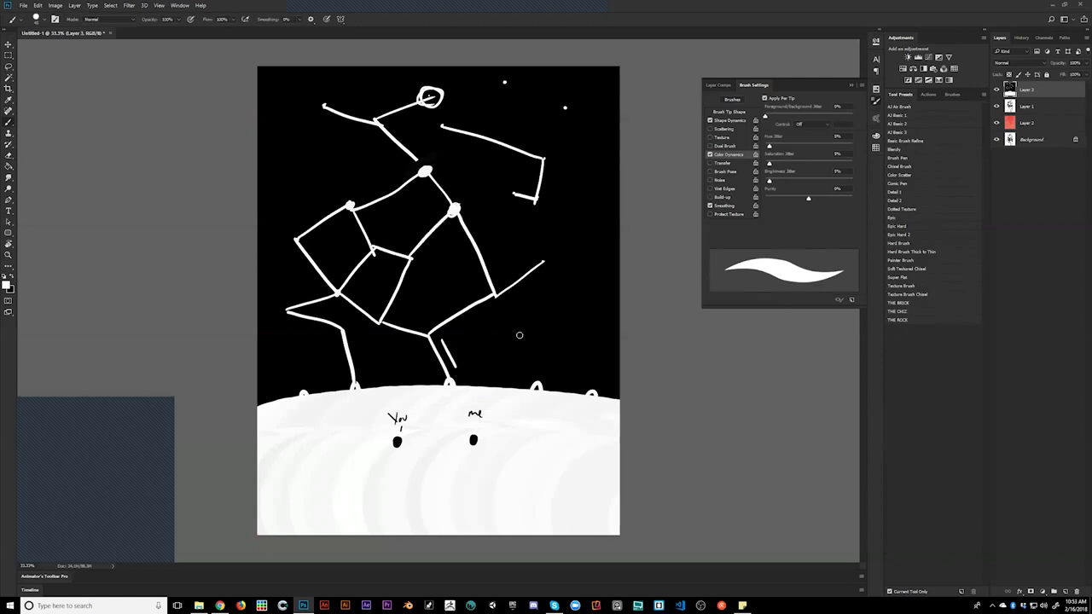
left_click_drag(535, 383, 496, 295)
mouse_move(456, 207)
left_mouse_down()
mouse_move(526, 212)
mouse_move(530, 249)
mouse_move(545, 260)
left_mouse_up()
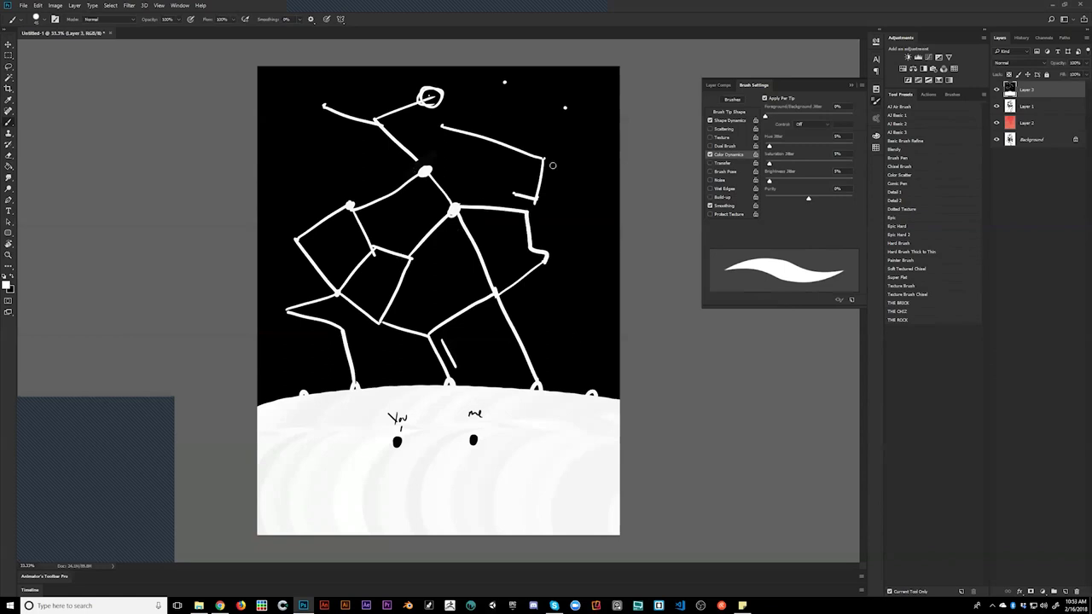
- Add a new layer and trace the path from the second arch up to the circled star in thick red
left_click(877, 138)
left_click_drag(815, 173, 829, 144)
key("ctrl+alt+shift+n")
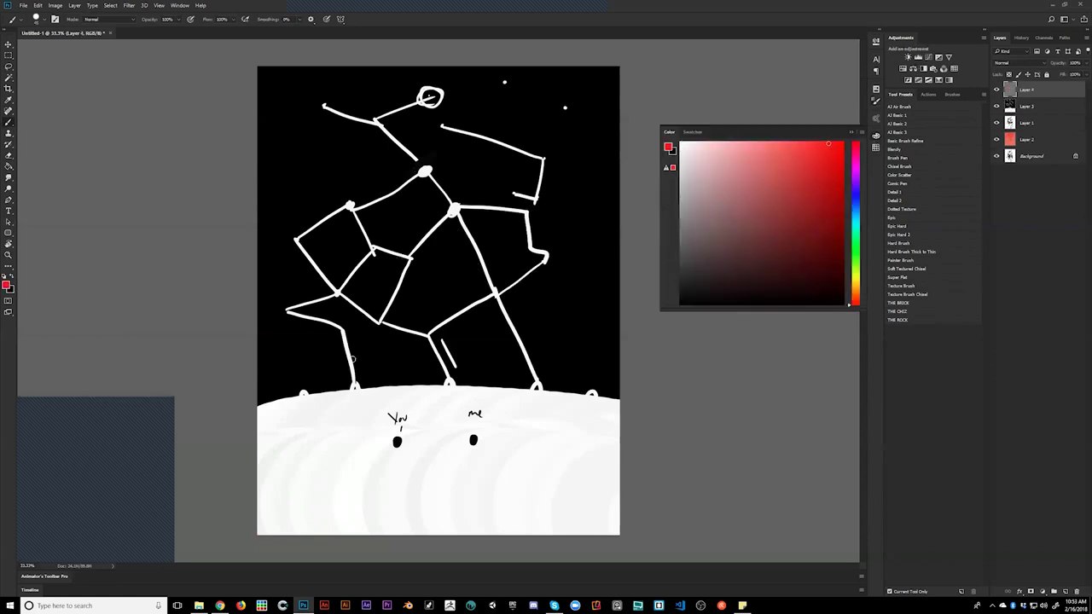
mouse_move(354, 391)
left_mouse_down()
mouse_move(342, 334)
mouse_move(283, 308)
mouse_move(351, 275)
mouse_move(363, 251)
mouse_move(348, 221)
mouse_move(420, 181)
mouse_move(385, 124)
mouse_move(437, 94)
left_mouse_up()
- Trace the path from the center arch to the circled star in blue, and ring that star in yellow
left_click(853, 203)
left_click(813, 141)
mouse_move(455, 385)
left_mouse_down()
mouse_move(435, 345)
mouse_move(445, 324)
mouse_move(498, 289)
mouse_move(455, 207)
mouse_move(538, 203)
mouse_move(547, 164)
mouse_move(436, 104)
left_mouse_up()
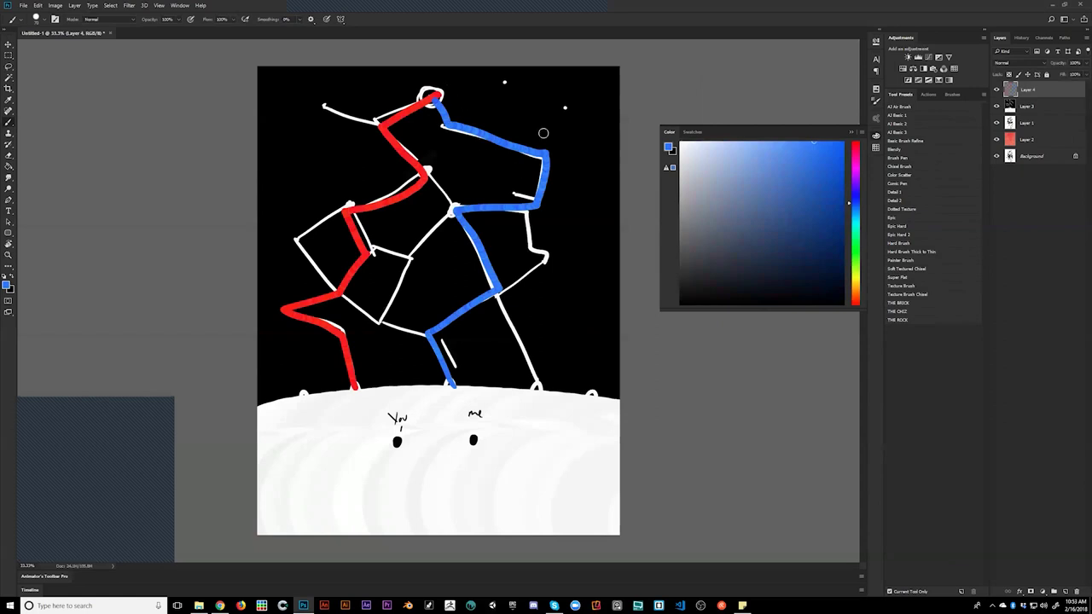
left_click(854, 278)
mouse_move(460, 79)
left_mouse_down()
mouse_move(450, 117)
mouse_move(461, 85)
left_mouse_up()
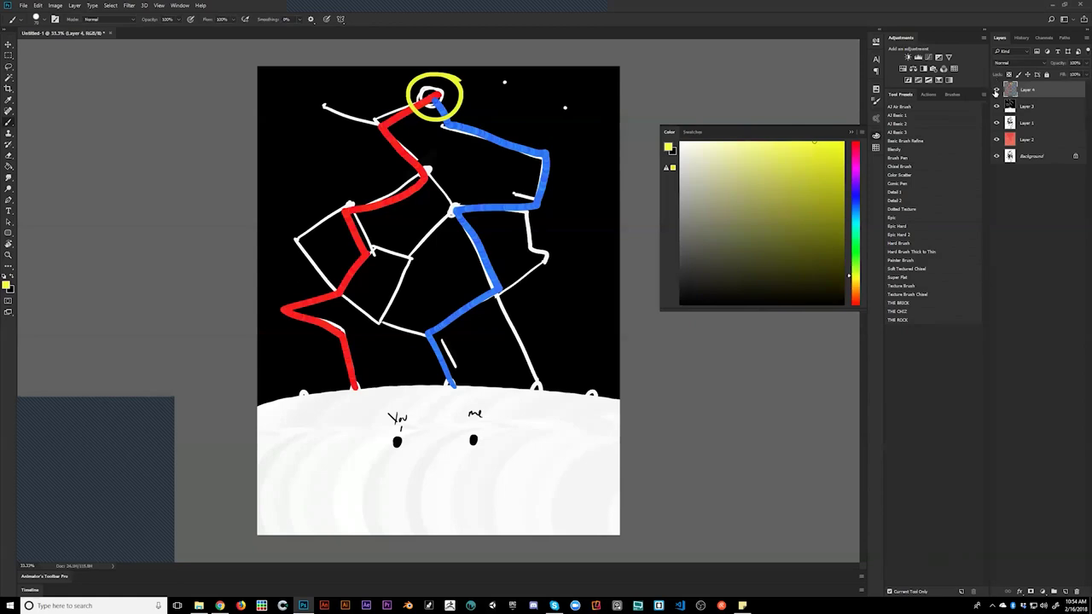
- Hide Layer 4 and Layer 3, and paint the figure's bearded head light blue on Layer 2
left_click_drag(996, 91, 996, 109)
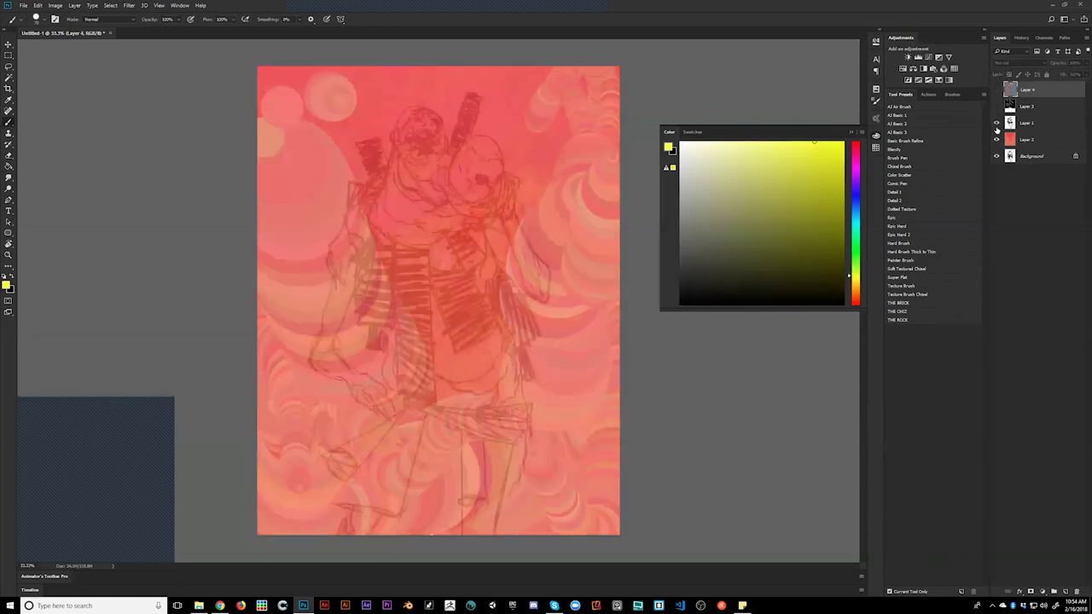
left_click(1012, 143)
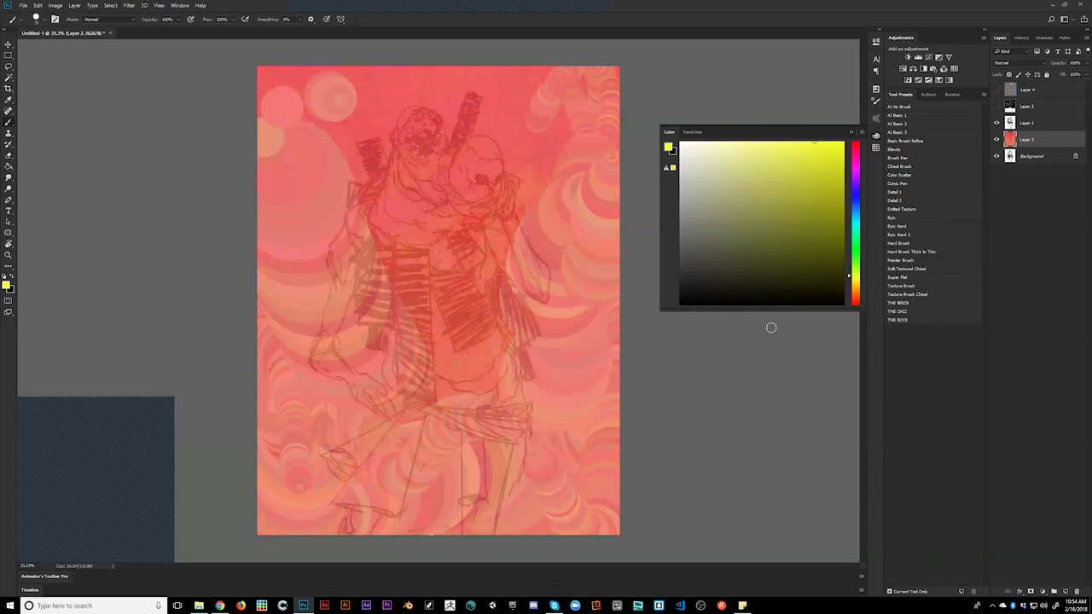
left_click_drag(855, 248, 851, 206)
mouse_move(757, 190)
left_mouse_down()
mouse_move(762, 143)
mouse_move(779, 139)
mouse_move(800, 177)
mouse_move(801, 214)
mouse_move(791, 173)
mouse_move(831, 143)
left_mouse_up()
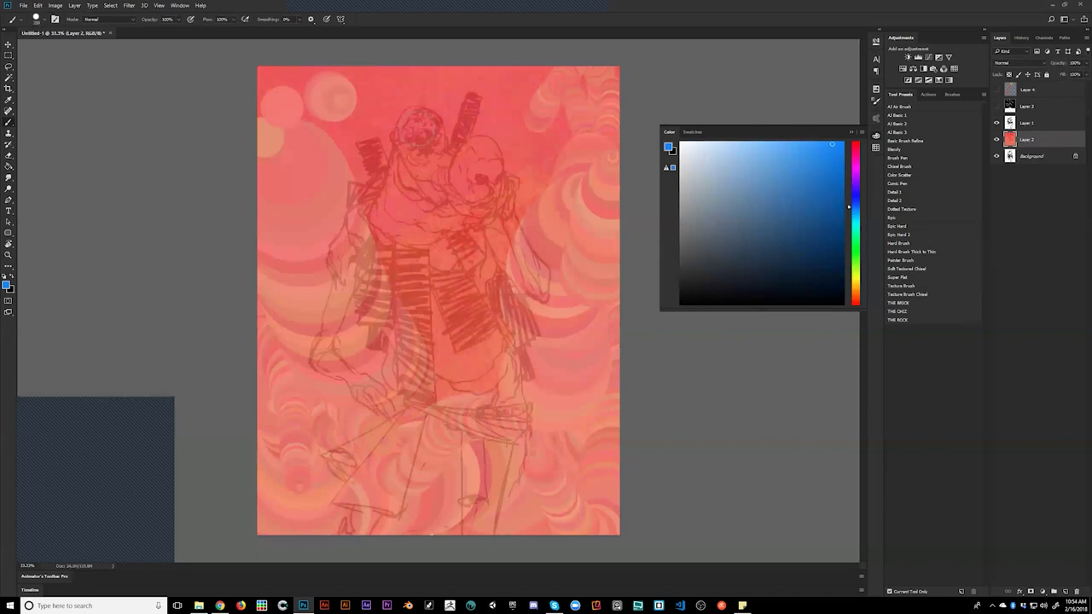
mouse_move(423, 149)
left_mouse_down()
mouse_move(423, 126)
mouse_move(431, 133)
mouse_move(414, 136)
left_mouse_up()
key("ctrl+z")
left_click(740, 141)
mouse_move(424, 126)
left_mouse_down()
mouse_move(418, 141)
mouse_move(422, 128)
left_mouse_up()
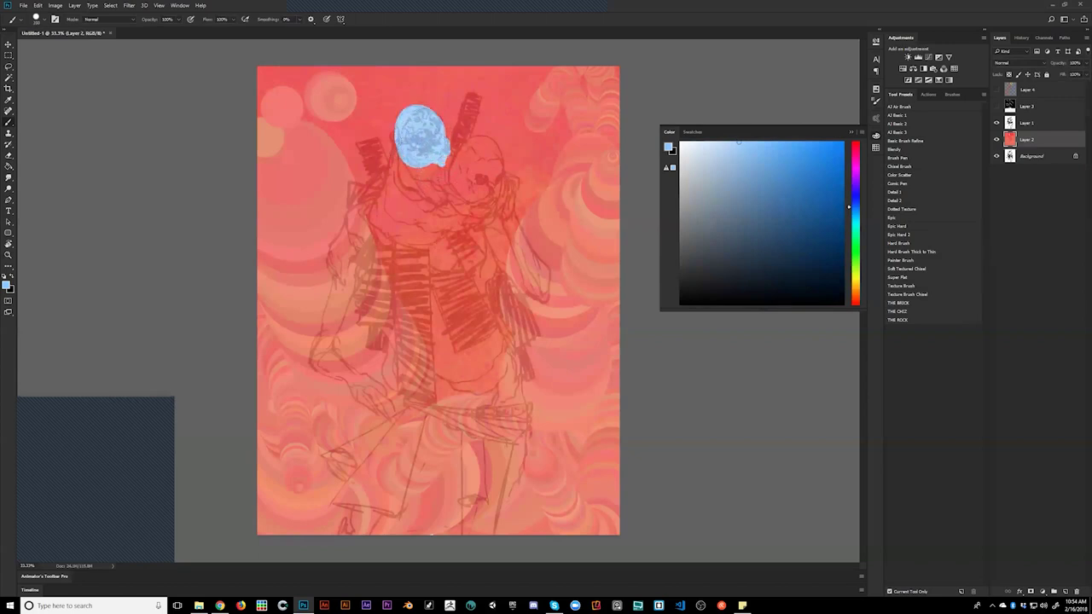
- Fill the second head, the shoulders and both upper arms with the same light blue
mouse_move(394, 150)
left_mouse_down()
mouse_move(396, 189)
mouse_move(428, 209)
mouse_move(458, 195)
mouse_move(469, 180)
mouse_move(462, 158)
mouse_move(479, 147)
mouse_move(492, 160)
mouse_move(488, 192)
mouse_move(458, 175)
mouse_move(445, 203)
mouse_move(462, 211)
mouse_move(473, 181)
left_mouse_up()
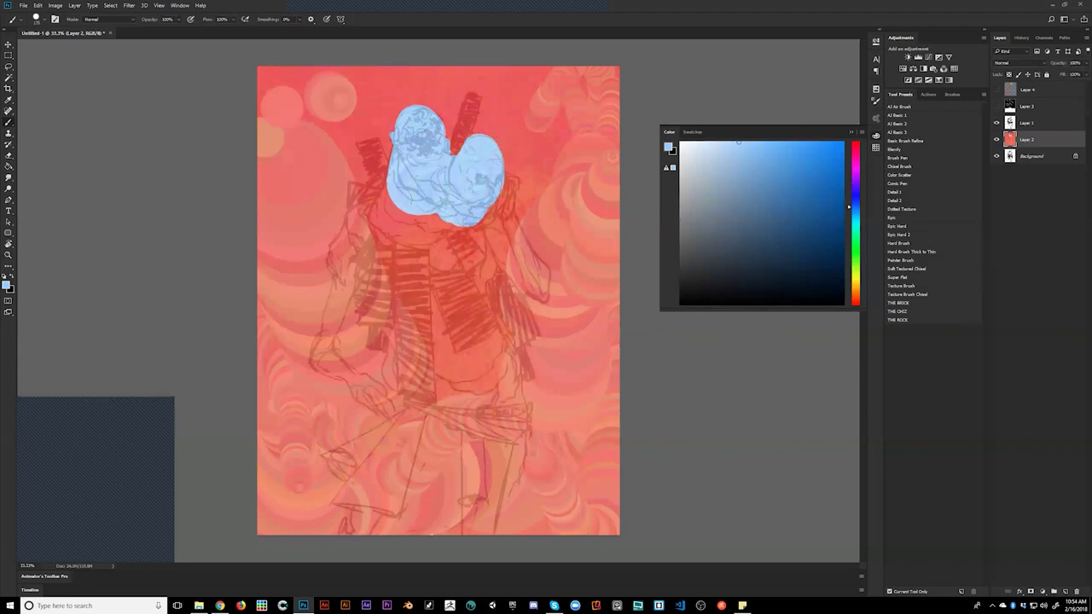
mouse_move(380, 192)
left_mouse_down()
mouse_move(384, 226)
mouse_move(405, 209)
mouse_move(403, 226)
mouse_move(424, 237)
mouse_move(439, 217)
mouse_move(418, 230)
mouse_move(473, 229)
left_mouse_up()
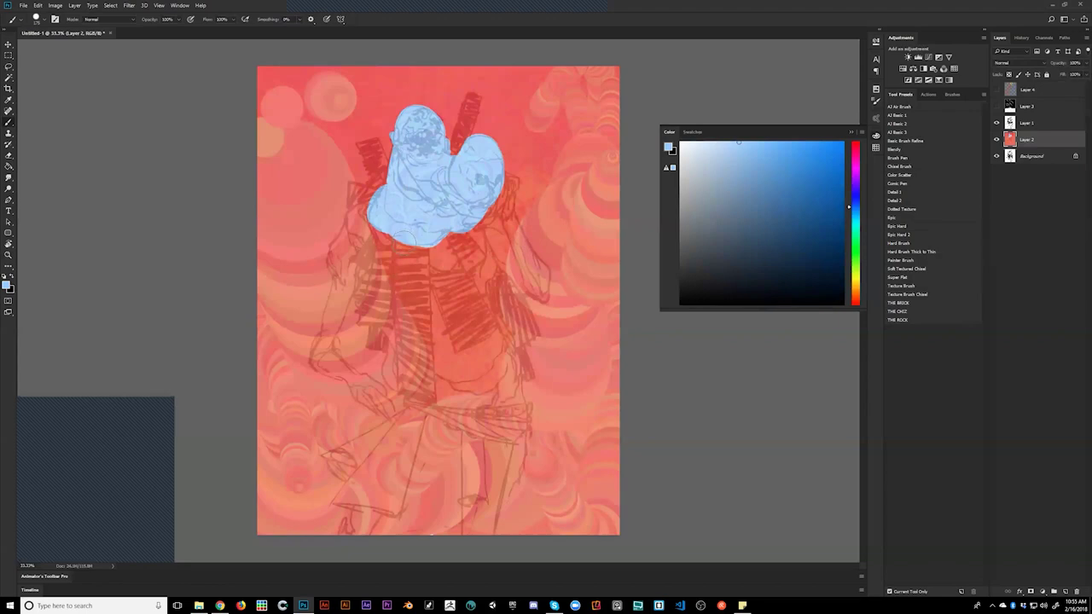
mouse_move(348, 231)
left_mouse_down()
mouse_move(340, 277)
mouse_move(355, 224)
mouse_move(367, 204)
mouse_move(350, 249)
mouse_move(377, 203)
left_mouse_up()
mouse_move(491, 218)
left_mouse_down()
mouse_move(473, 239)
mouse_move(495, 209)
mouse_move(482, 226)
mouse_move(493, 213)
mouse_move(516, 274)
mouse_move(493, 169)
left_mouse_up()
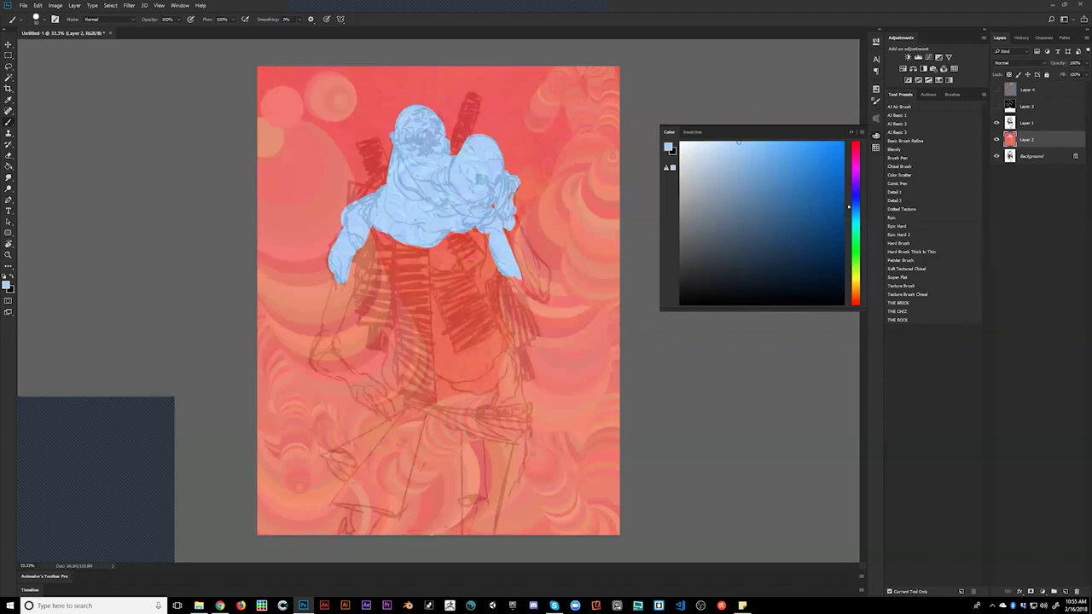
mouse_move(512, 224)
left_mouse_down()
mouse_move(550, 301)
mouse_move(520, 279)
mouse_move(510, 242)
mouse_move(541, 285)
left_mouse_up()
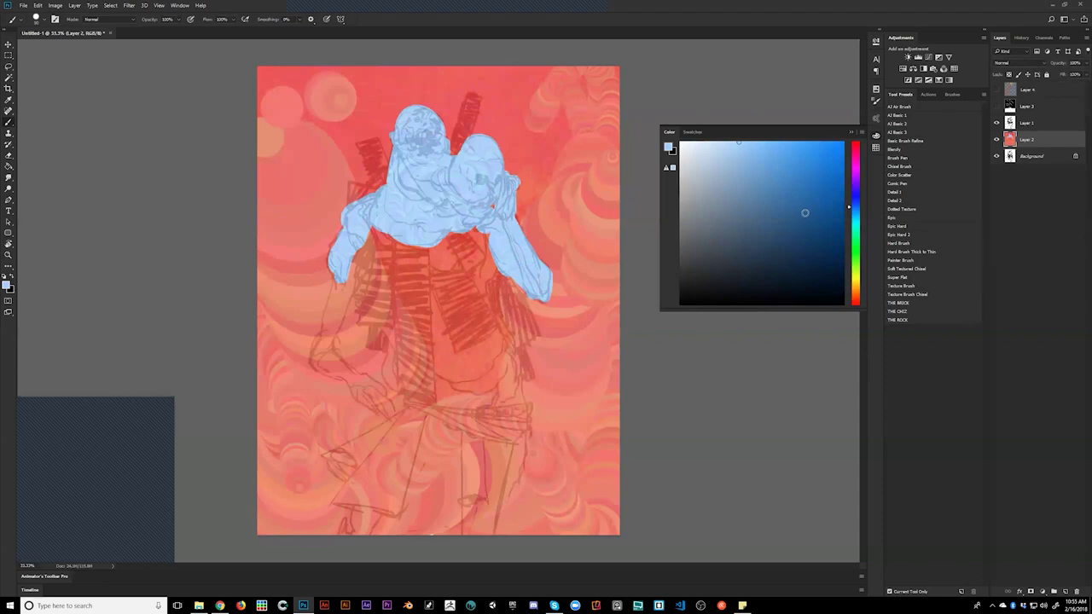
mouse_move(856, 273)
left_mouse_down()
mouse_move(856, 262)
mouse_move(857, 278)
left_mouse_up()
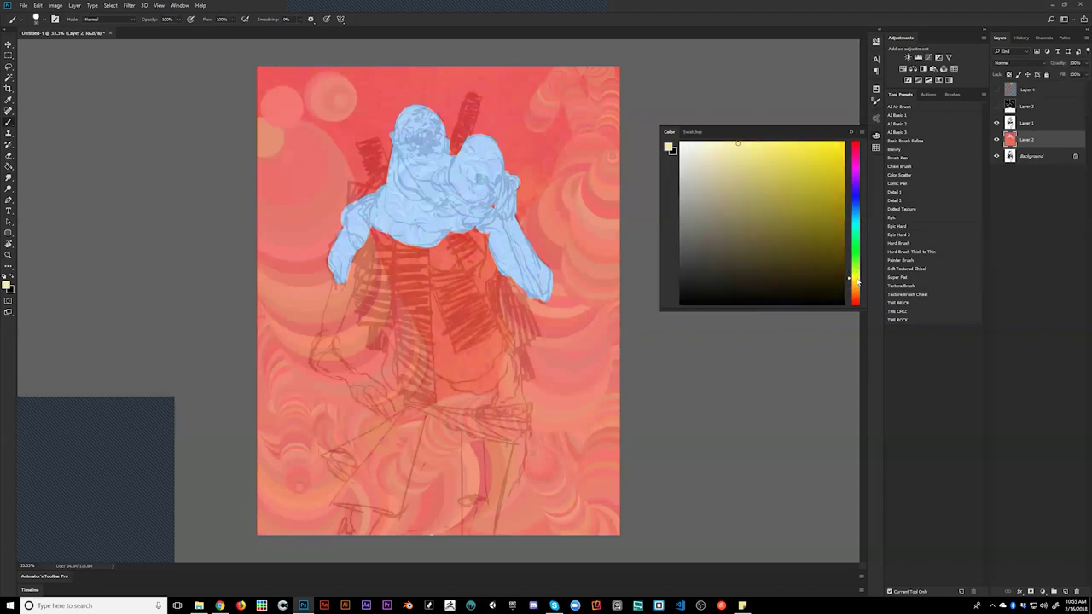
left_click(738, 150)
left_click_drag(386, 244, 375, 320)
key("ctrl+z")
- Paint the hatched strip on the figure's left chest saturated red
left_click(855, 301)
left_click_drag(793, 172, 750, 140)
left_click_drag(375, 235, 373, 231)
left_click_drag(808, 207, 811, 142)
mouse_move(365, 224)
left_mouse_down()
mouse_move(358, 314)
mouse_move(369, 325)
mouse_move(391, 235)
left_mouse_up()
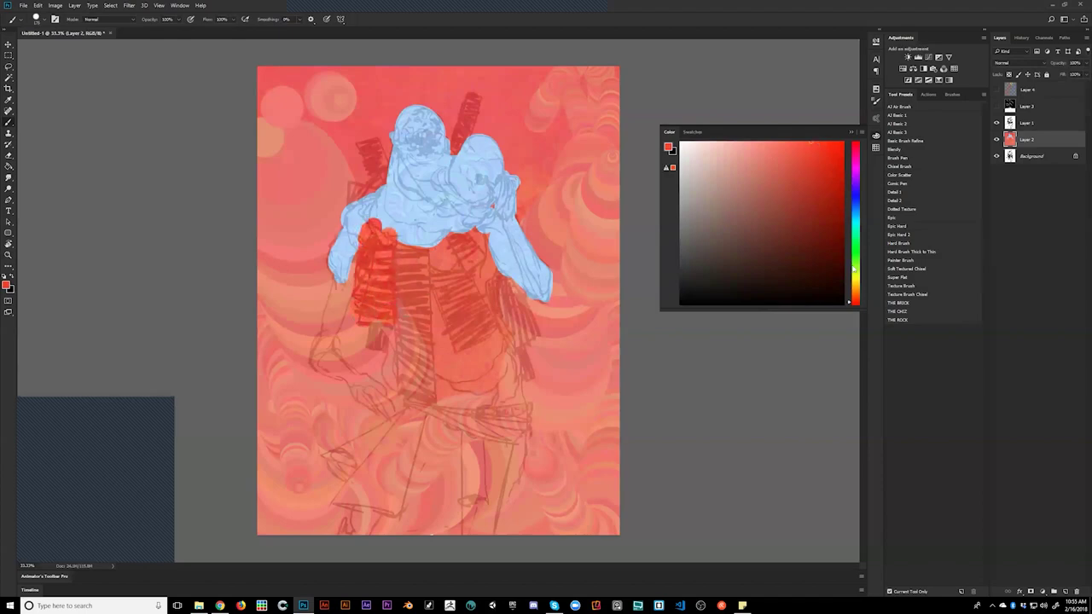
left_click_drag(857, 288, 856, 205)
left_click_drag(390, 274, 396, 236)
key("ctrl+z")
- Paint the hanging chest strips and the collar in bright magenta-purple with a larger brush
left_click_drag(855, 197, 855, 170)
left_click_drag(380, 245, 379, 311)
left_click_drag(386, 248, 391, 314)
key("bracketright")
left_click_drag(410, 257, 410, 389)
left_click_drag(424, 276, 428, 403)
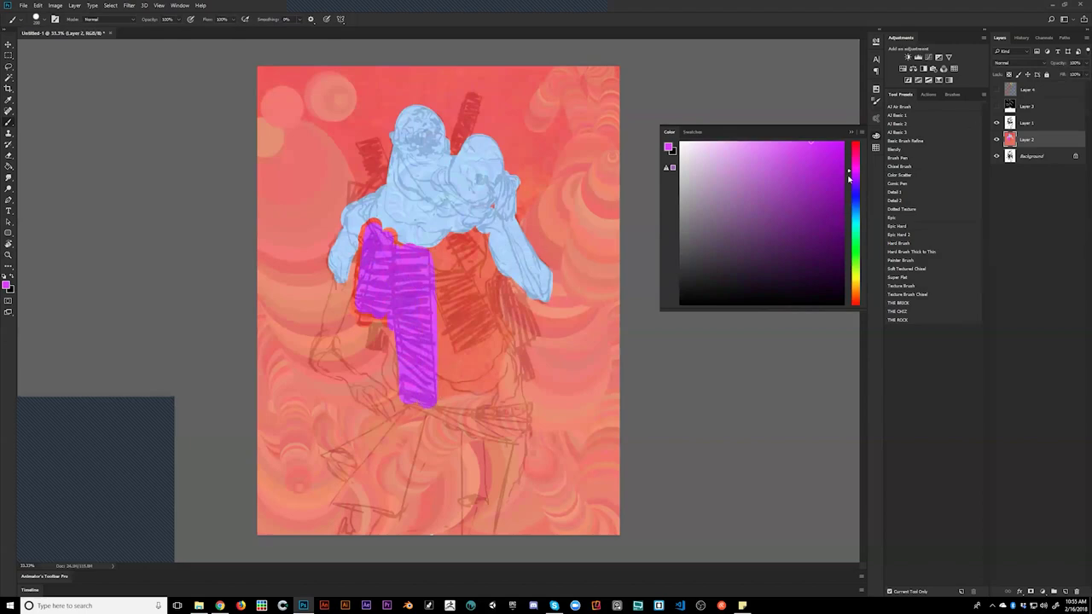
mouse_move(443, 256)
left_mouse_down()
mouse_move(437, 228)
mouse_move(407, 243)
left_mouse_up()
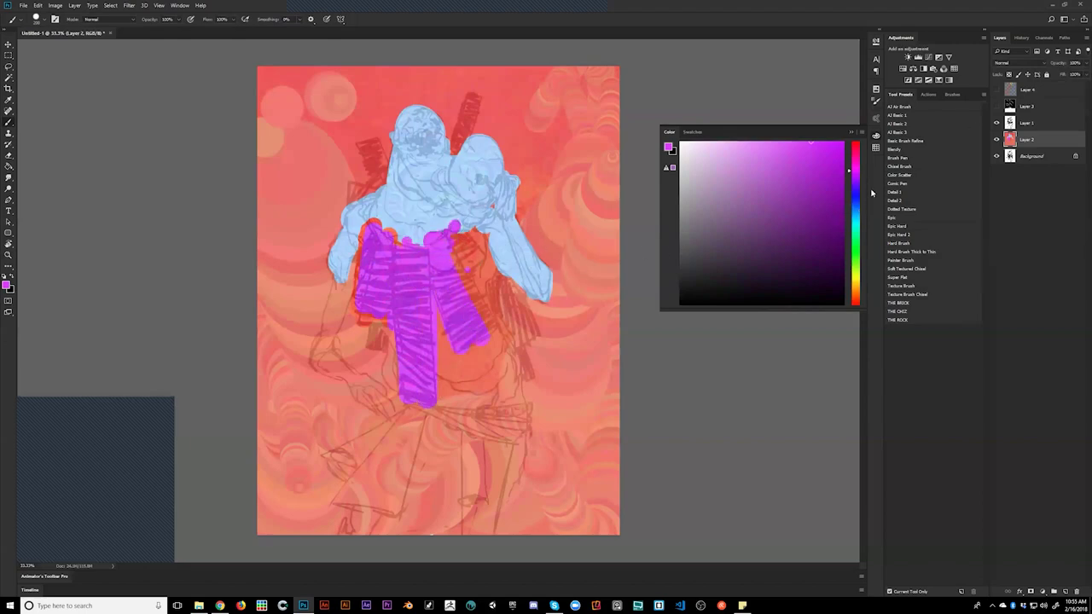
left_click(810, 286)
mouse_move(379, 260)
left_mouse_down()
mouse_move(361, 306)
mouse_move(355, 274)
left_mouse_up()
key("ctrl+z")
- Paint the hanging hatched strips in dark desaturated purple, leaving magenta edges around them
mouse_move(764, 236)
left_mouse_down()
mouse_move(757, 228)
mouse_move(732, 257)
left_mouse_up()
mouse_move(379, 256)
left_mouse_down()
mouse_move(366, 206)
mouse_move(395, 240)
mouse_move(394, 271)
mouse_move(400, 249)
mouse_move(416, 385)
mouse_move(418, 259)
mouse_move(423, 407)
mouse_move(403, 376)
mouse_move(419, 361)
mouse_move(431, 257)
left_mouse_up()
mouse_move(453, 320)
left_mouse_down()
mouse_move(449, 294)
mouse_move(468, 349)
mouse_move(473, 316)
mouse_move(453, 247)
mouse_move(482, 249)
left_mouse_up()
mouse_move(512, 312)
left_mouse_down()
mouse_move(494, 292)
mouse_move(511, 316)
mouse_move(507, 286)
mouse_move(533, 345)
left_mouse_up()
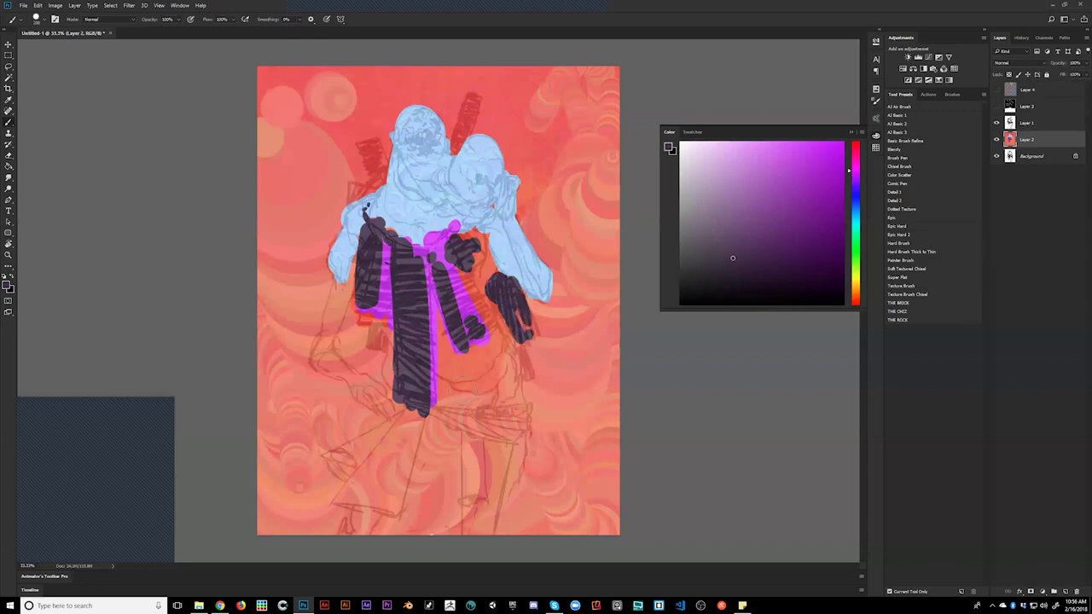
- Fill the belly and side of the waist with light blue sampled from the figure, and touch up the magenta collar
left_click(508, 264, "alt")
mouse_move(448, 336)
left_mouse_down()
mouse_move(439, 307)
mouse_move(444, 362)
mouse_move(461, 384)
mouse_move(493, 350)
mouse_move(507, 375)
mouse_move(465, 379)
mouse_move(512, 384)
mouse_move(452, 405)
mouse_move(507, 408)
mouse_move(516, 394)
left_mouse_up()
mouse_move(420, 376)
left_mouse_down()
mouse_move(397, 359)
mouse_move(394, 380)
mouse_move(375, 307)
mouse_move(388, 328)
left_mouse_up()
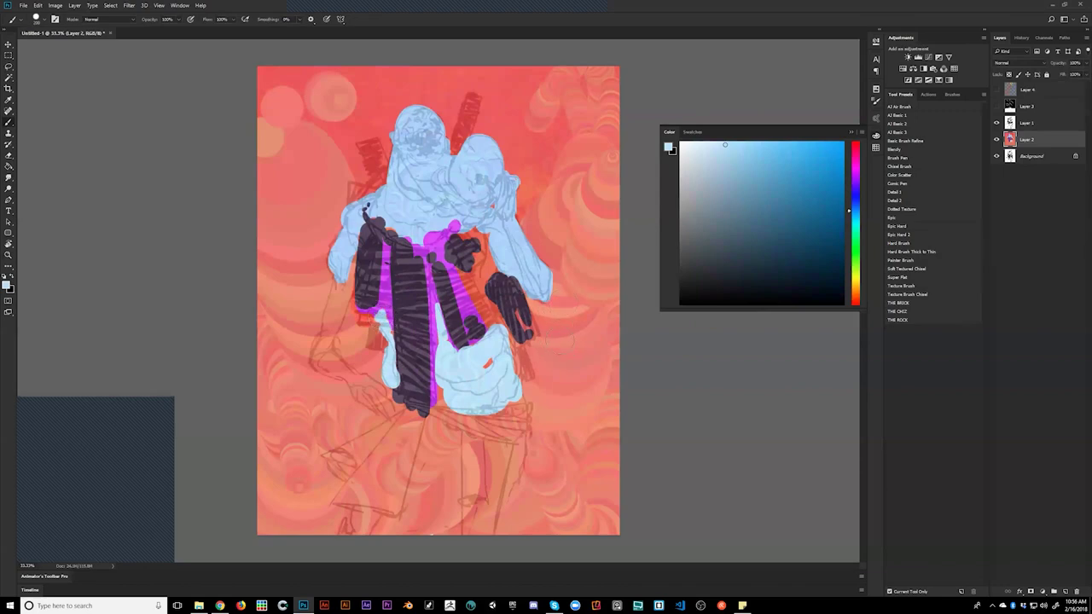
left_click(434, 230, "alt")
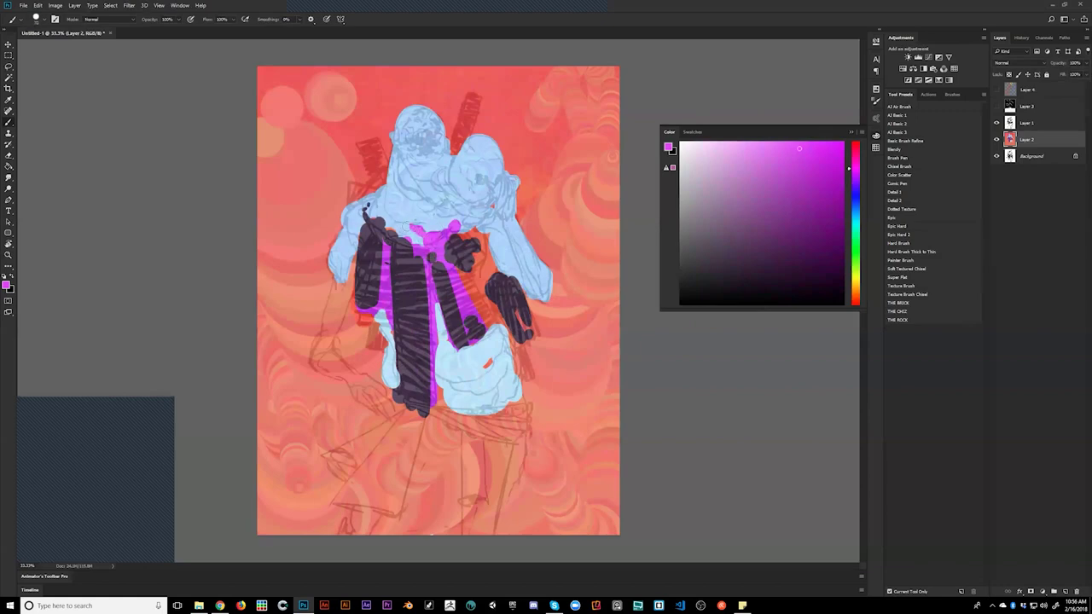
- Paint the bent forearm and hand light blue, and fill the remaining gap in the belly
left_click(342, 275, "alt")
left_click_drag(347, 262, 346, 309)
mouse_move(337, 279)
left_mouse_down()
mouse_move(327, 357)
mouse_move(315, 358)
mouse_move(374, 384)
mouse_move(380, 410)
mouse_move(362, 404)
mouse_move(379, 412)
mouse_move(367, 383)
left_mouse_up()
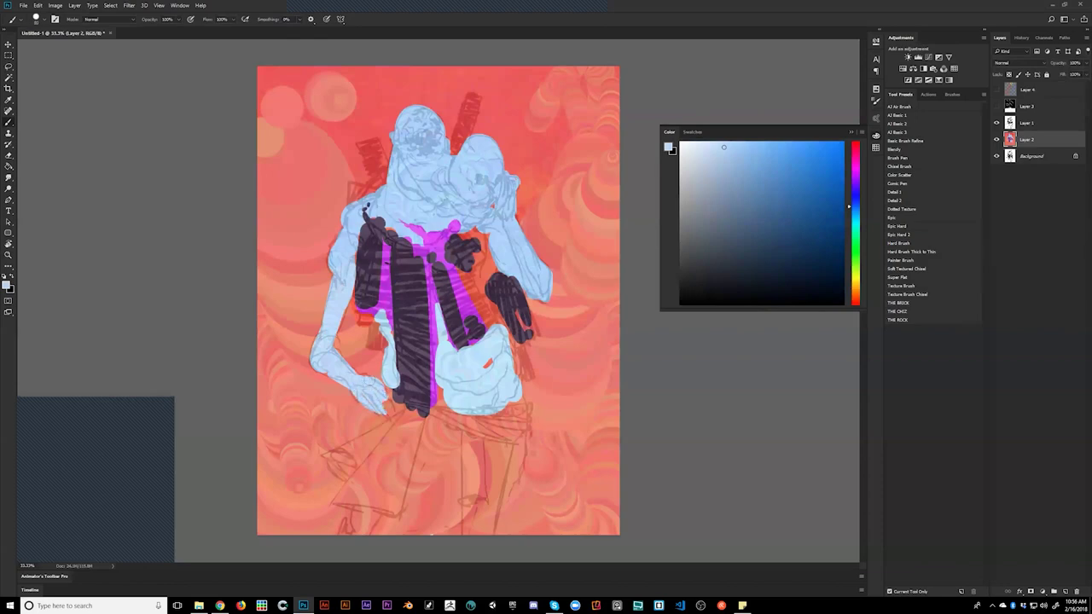
left_click_drag(383, 402, 389, 419)
mouse_move(487, 367)
left_mouse_down()
mouse_move(519, 361)
mouse_move(525, 386)
left_mouse_up()
- Enlarge the brush, sample the dark purple, and extend the outer hatched strip down beside the belly
key("bracketright")
key("bracketright")
key("bracketright")
left_click(507, 328, "alt")
left_click_drag(517, 341, 527, 385)
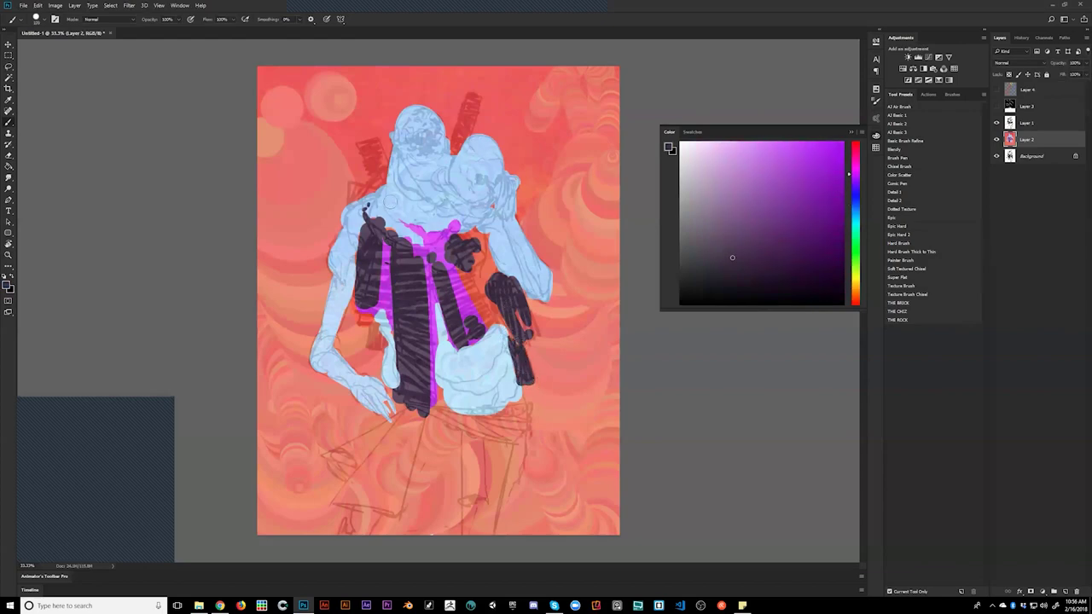
- Add dark purple straps over both shoulders and dark markings across the bearded head's eyes and mouth
mouse_move(380, 198)
left_mouse_down()
mouse_move(371, 221)
mouse_move(370, 201)
left_mouse_up()
left_click_drag(487, 216, 481, 237)
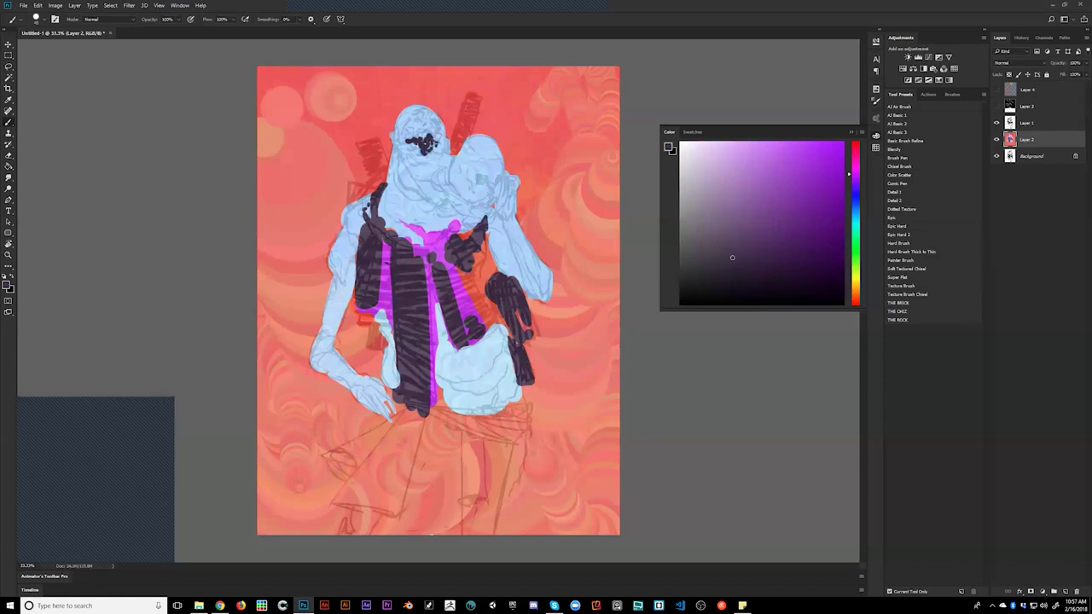
left_click_drag(431, 144, 434, 144)
- Choose a muted cyan and paint teal shading over the beard, neck and second head
left_click(422, 198, "alt")
left_click(785, 210)
left_click(855, 219)
left_click(759, 170)
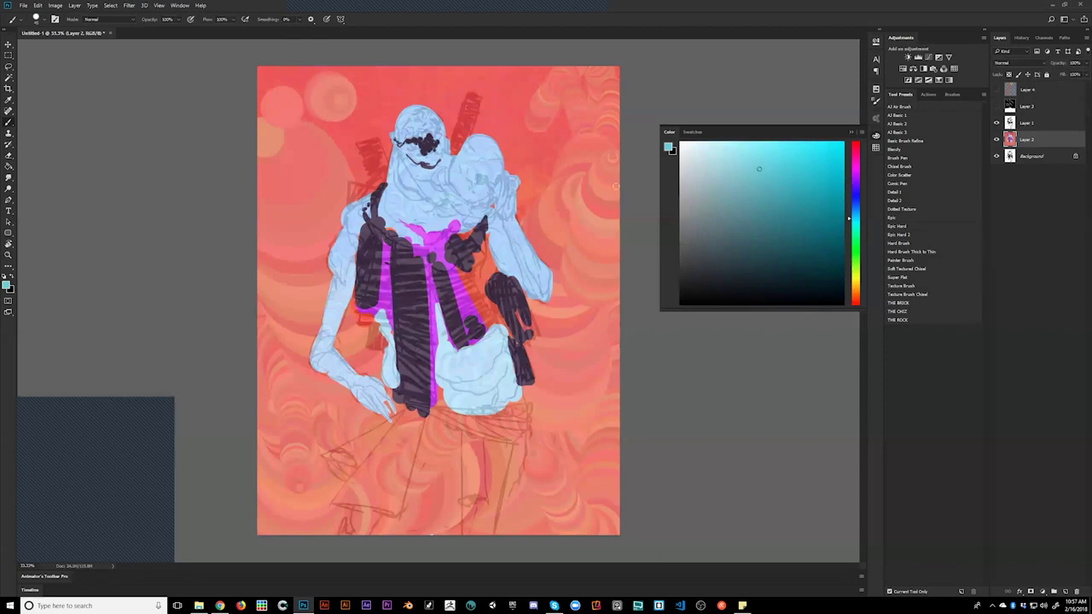
mouse_move(418, 176)
left_mouse_down()
mouse_move(406, 163)
mouse_move(436, 164)
mouse_move(390, 213)
mouse_move(389, 169)
left_mouse_up()
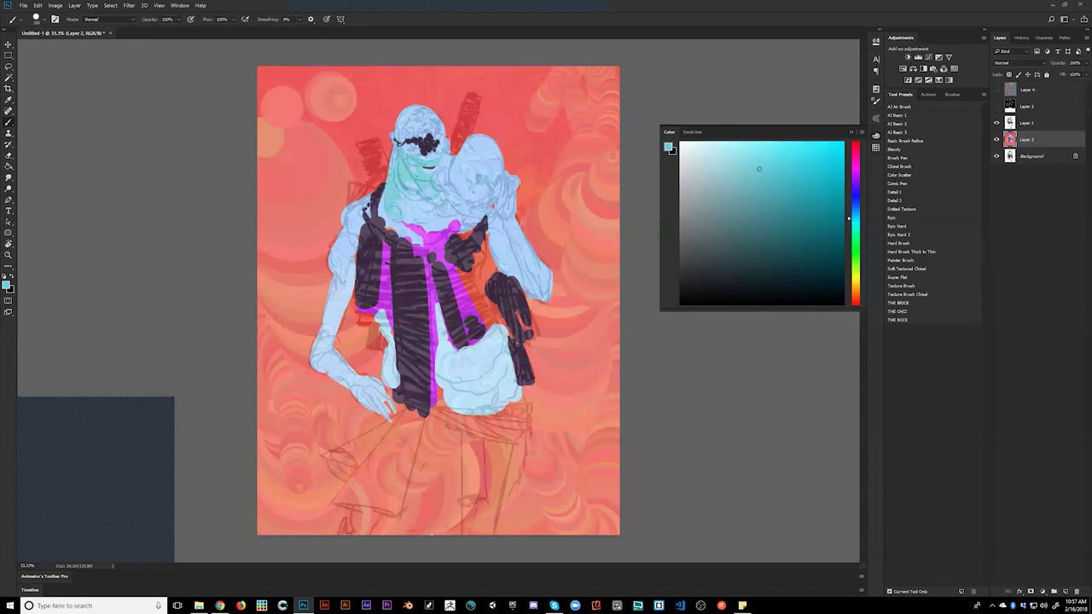
mouse_move(450, 198)
left_mouse_down()
mouse_move(490, 175)
mouse_move(478, 143)
left_mouse_up()
left_click_drag(496, 181, 508, 192)
- Shade the upper arm with muted cyan and fill in the torso's side between the dark strips
left_click_drag(350, 224, 342, 275)
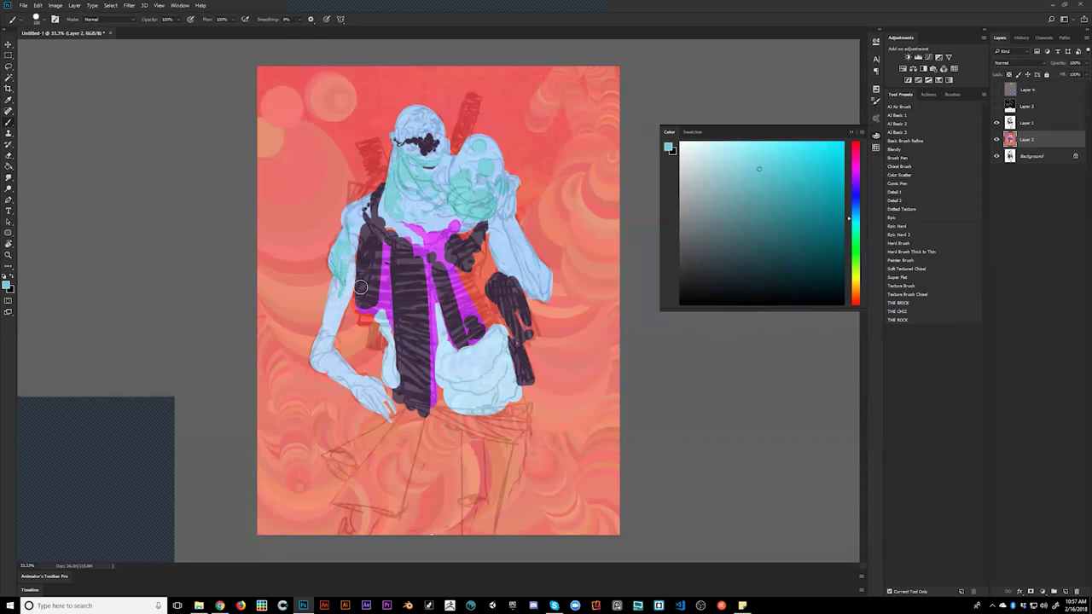
mouse_move(352, 261)
left_mouse_down()
mouse_move(358, 244)
mouse_move(350, 285)
left_mouse_up()
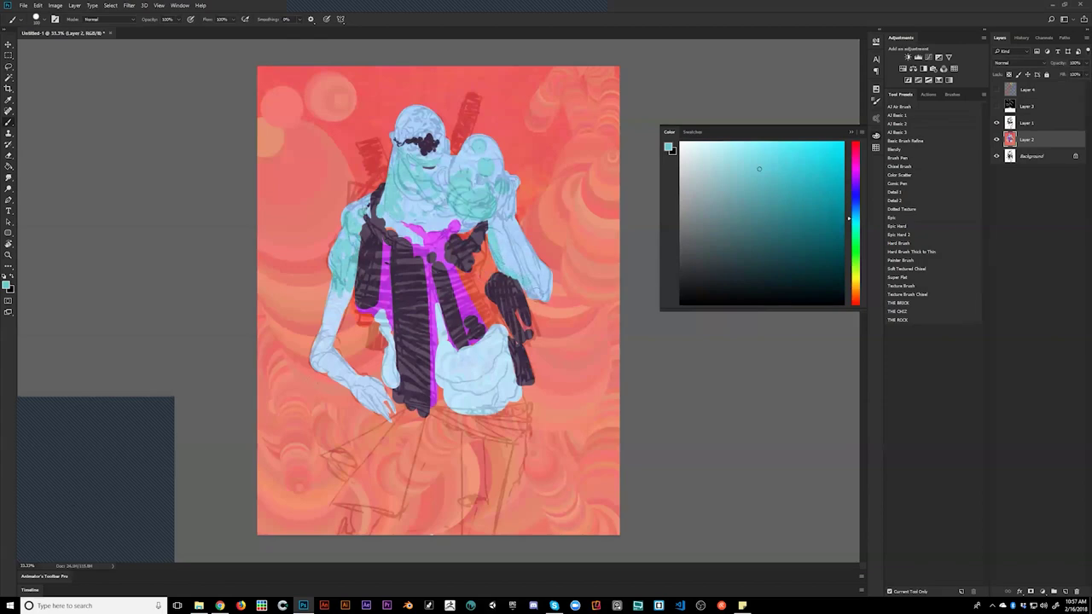
mouse_move(493, 269)
left_mouse_down()
mouse_move(486, 281)
mouse_move(477, 264)
mouse_move(465, 277)
mouse_move(482, 248)
left_mouse_up()
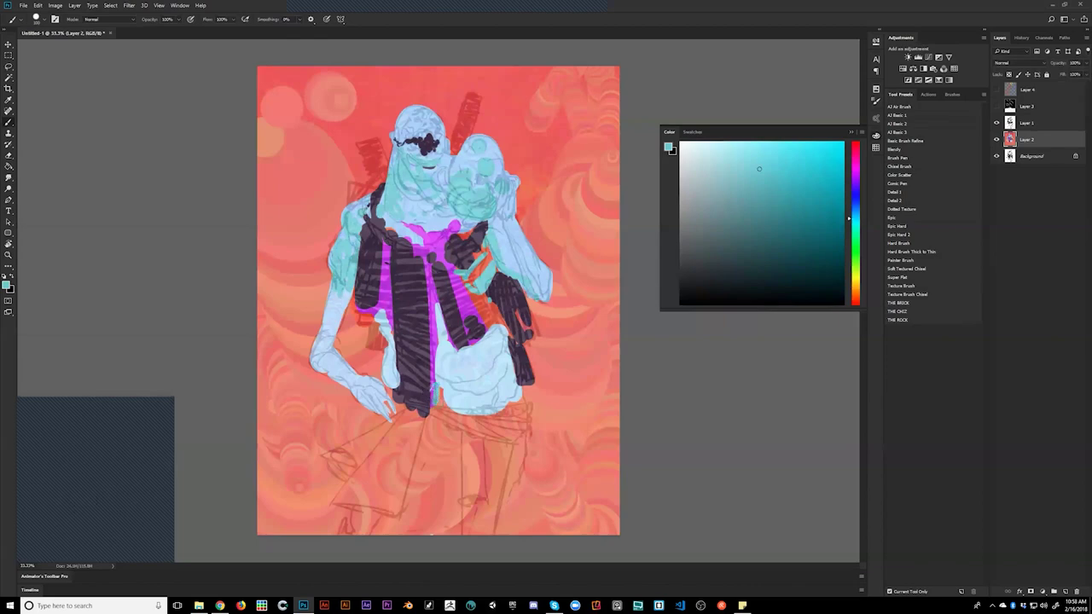
- Sample the magenta-purple and extend the central strip beside the belly, adding a hanging cloth panel down to the canvas edge
left_click(432, 334, "alt")
left_click_drag(434, 342, 447, 402)
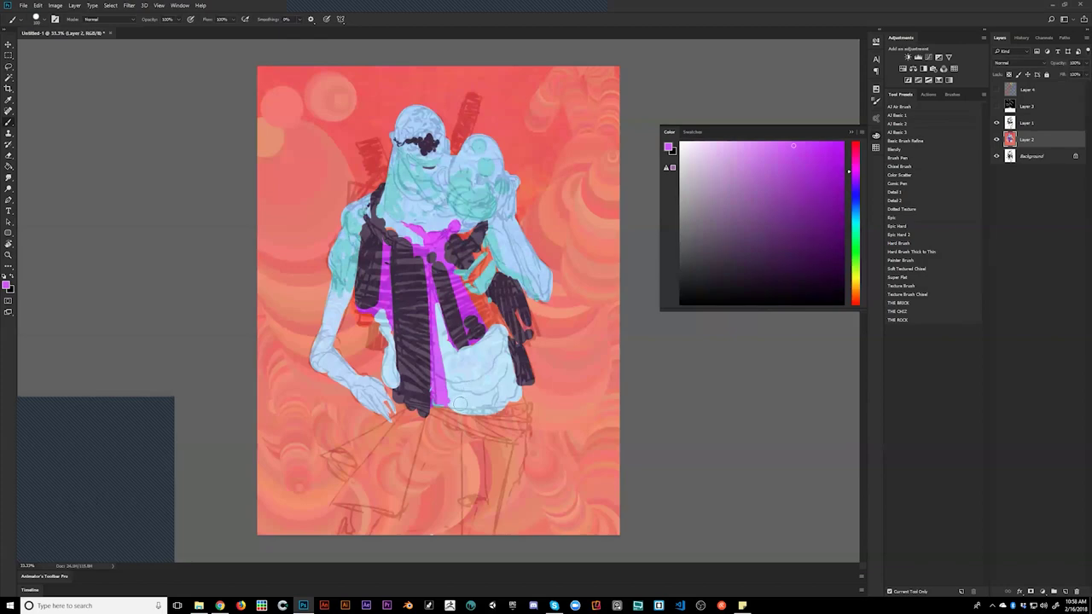
mouse_move(424, 413)
left_mouse_down()
mouse_move(414, 529)
mouse_move(431, 439)
mouse_move(448, 529)
mouse_move(459, 503)
left_mouse_up()
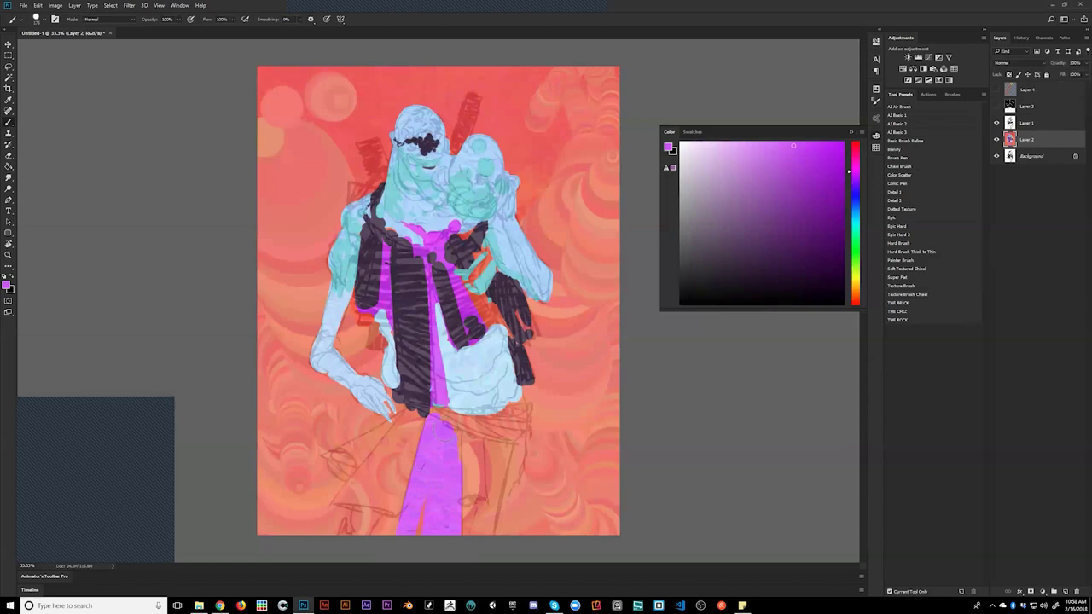
- Sample the dark purple from the chest strip and add dark collar marks around the base of the neck
left_click(402, 290, "alt")
mouse_move(403, 259)
left_mouse_down()
mouse_move(401, 398)
mouse_move(415, 395)
mouse_move(418, 414)
mouse_move(421, 339)
mouse_move(424, 367)
mouse_move(394, 230)
left_mouse_up()
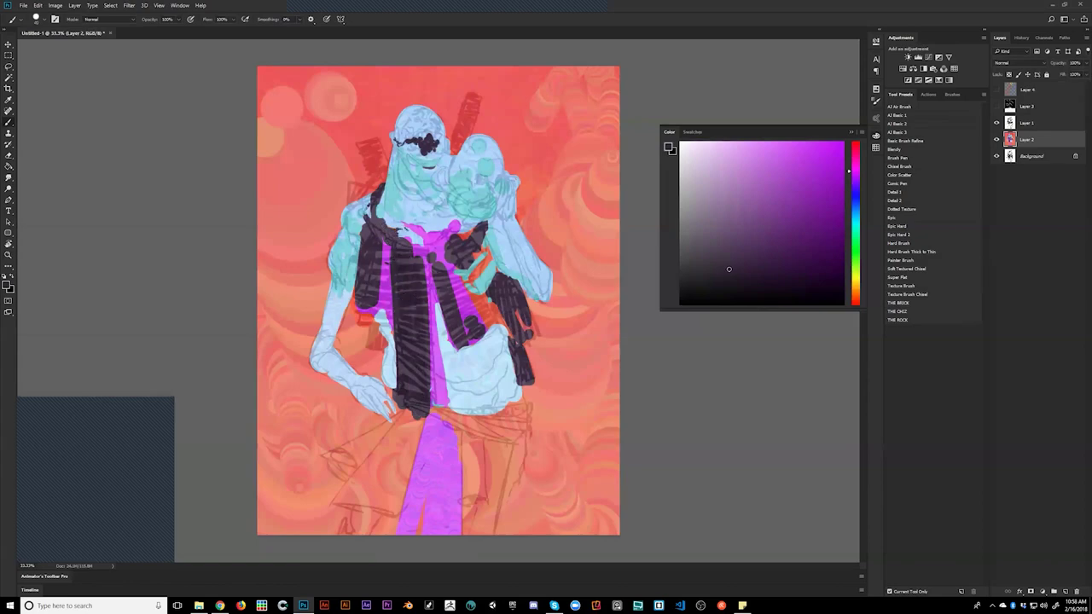
left_click_drag(482, 226, 478, 226)
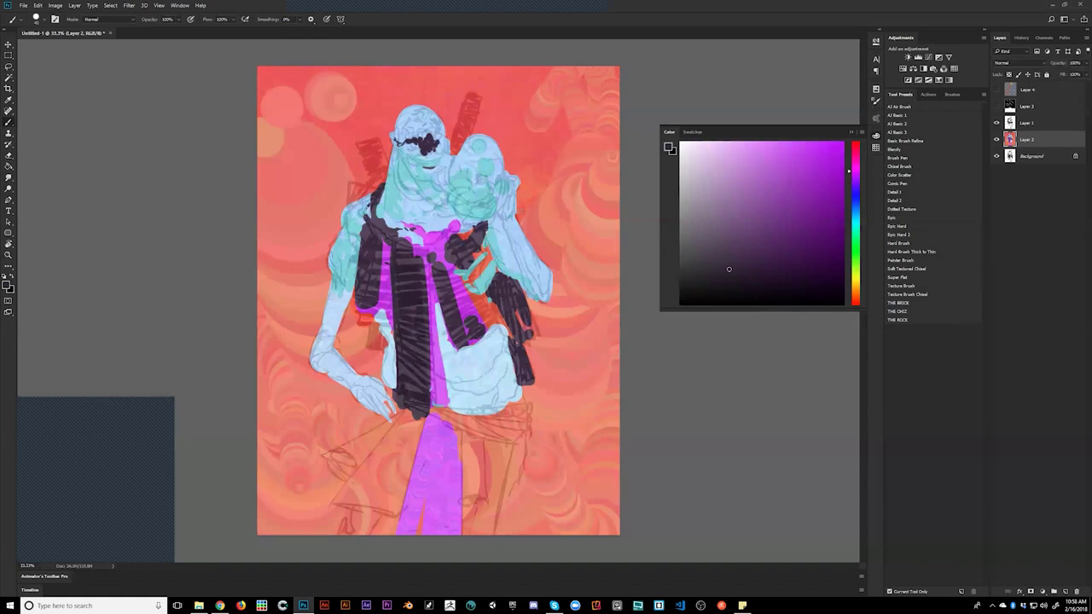
left_click(855, 158)
left_click(812, 180)
left_click_drag(401, 414, 359, 461)
left_click(804, 158)
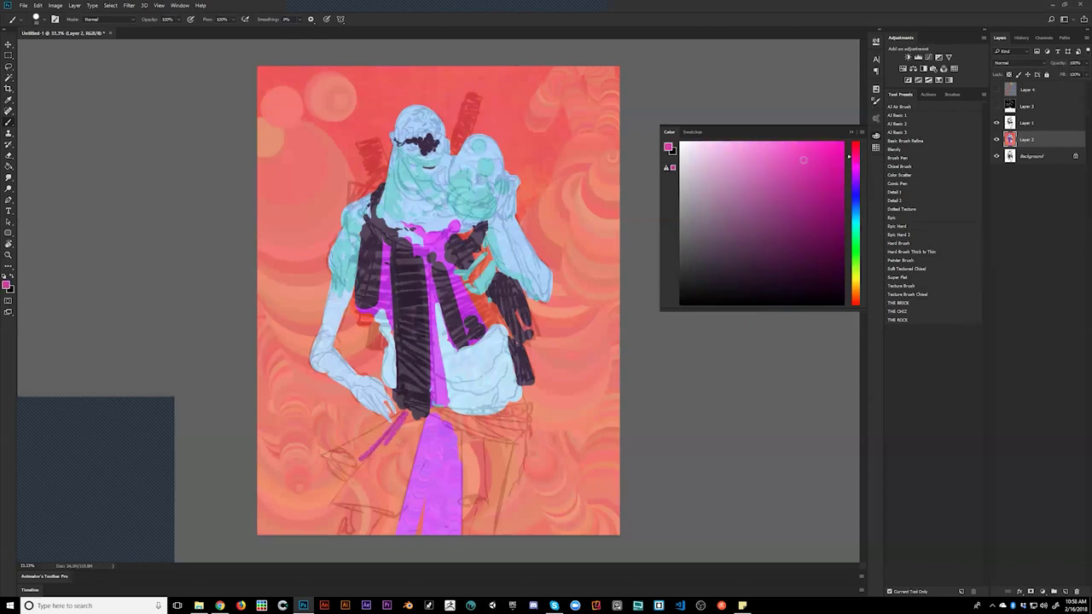
- Choose a bright turquoise and paint the waist sash with its flaring tail beside the hand
left_click_drag(856, 177, 856, 224)
left_click(778, 147)
mouse_move(406, 413)
left_mouse_down()
mouse_move(371, 459)
mouse_move(353, 467)
mouse_move(328, 452)
mouse_move(331, 480)
mouse_move(324, 466)
mouse_move(404, 411)
mouse_move(362, 439)
mouse_move(394, 424)
left_mouse_up()
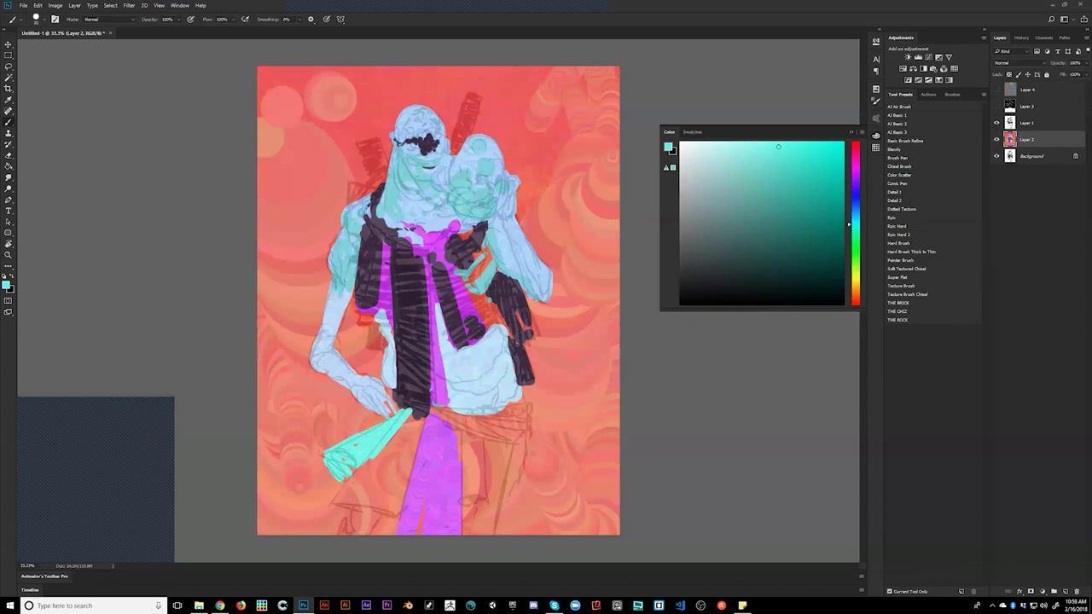
mouse_move(423, 416)
left_mouse_down()
mouse_move(528, 408)
mouse_move(493, 428)
mouse_move(520, 433)
mouse_move(527, 384)
mouse_move(535, 421)
mouse_move(522, 438)
left_mouse_up()
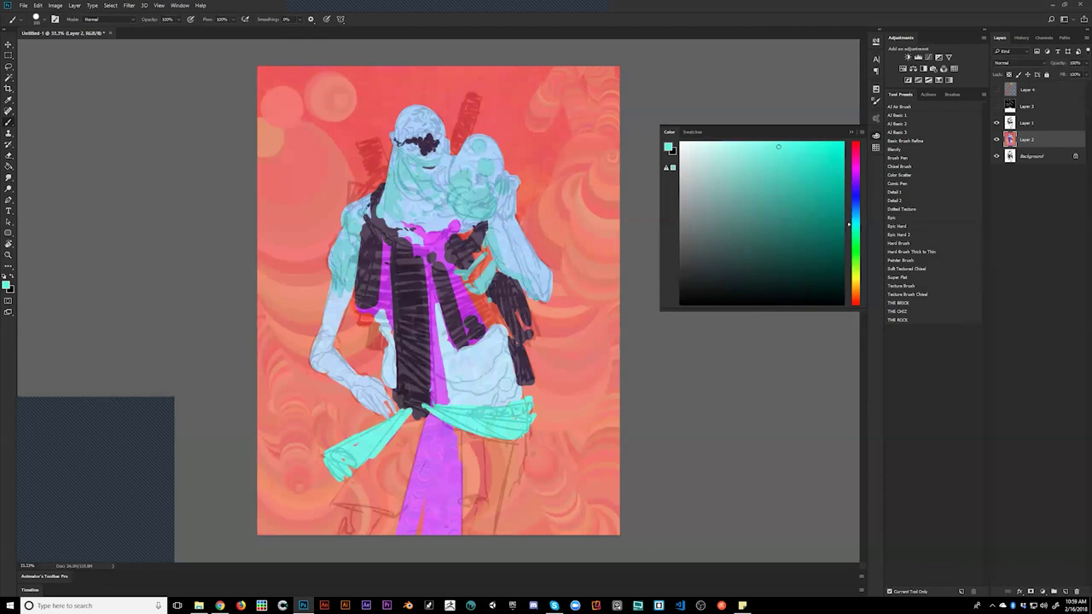
- Touch up the dark collar, and dab medium blue spots over the beard and the bearded head's face
left_click(417, 286, "alt")
left_click_drag(407, 240, 406, 230)
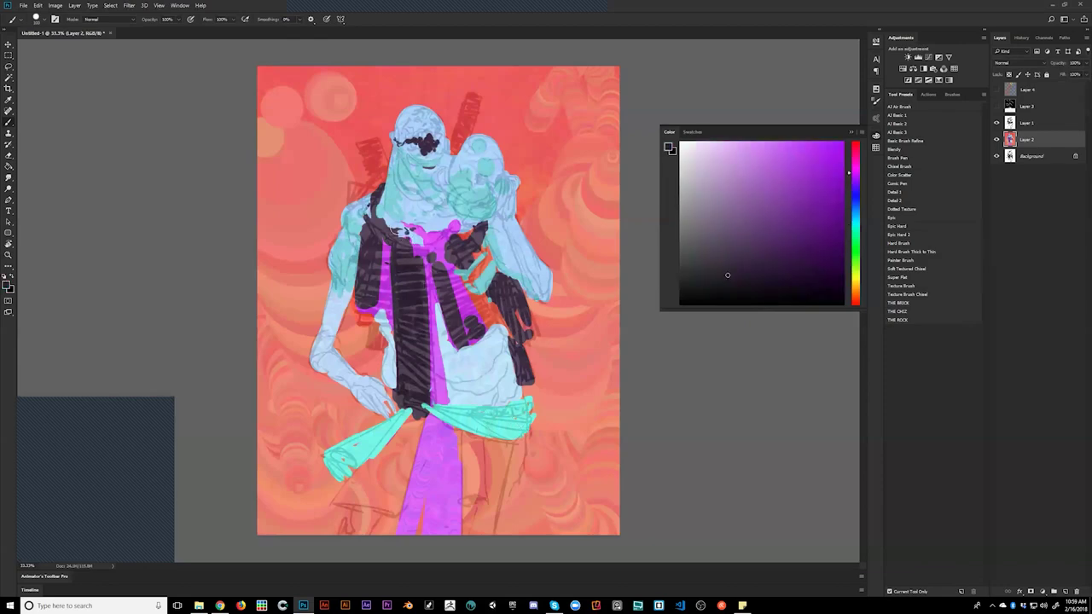
left_click(426, 246, "alt")
left_click(773, 171)
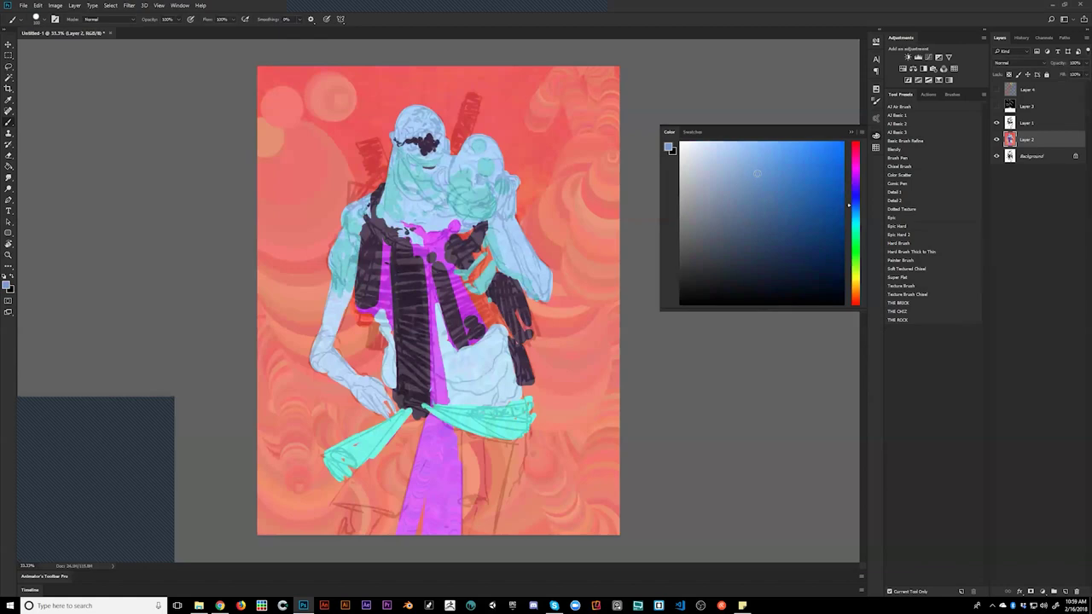
left_click(848, 213)
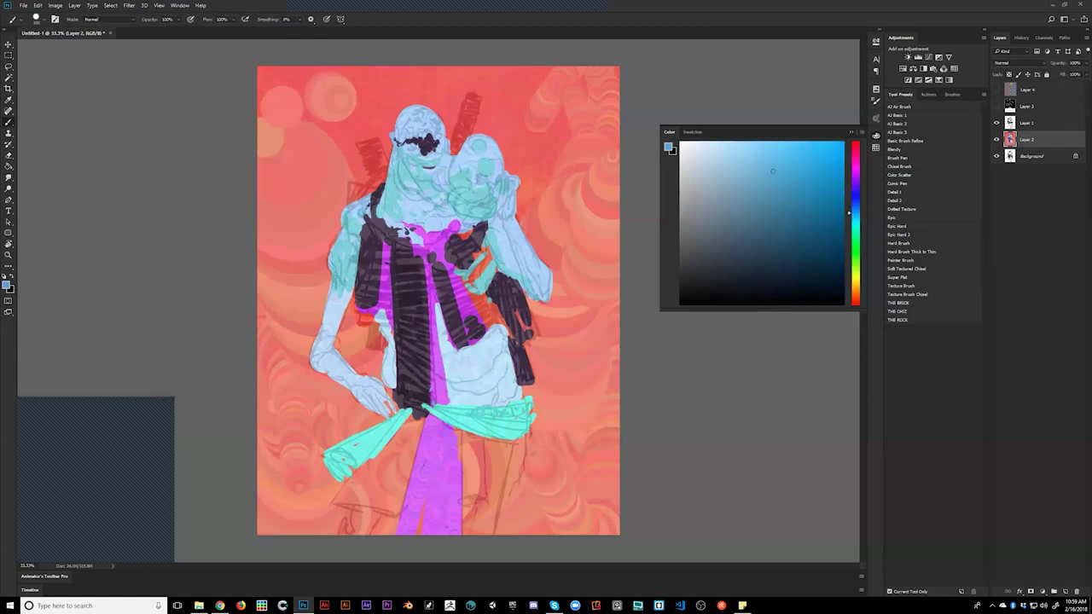
left_click_drag(439, 229, 418, 226)
left_click(412, 217)
left_click(403, 196)
left_click(416, 203)
left_click(430, 200)
left_click(436, 176)
left_click(429, 164)
left_click_drag(420, 131, 423, 144)
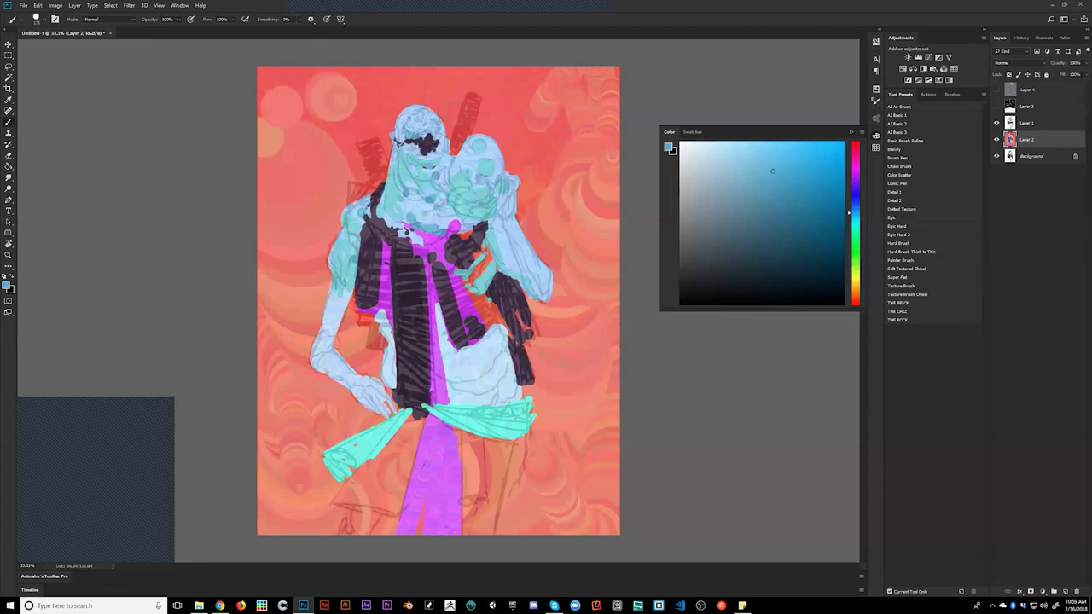
mouse_move(439, 148)
left_mouse_down()
mouse_move(428, 146)
mouse_move(439, 154)
left_mouse_up()
mouse_move(431, 270)
left_mouse_down()
mouse_move(453, 232)
mouse_move(397, 249)
left_mouse_up()
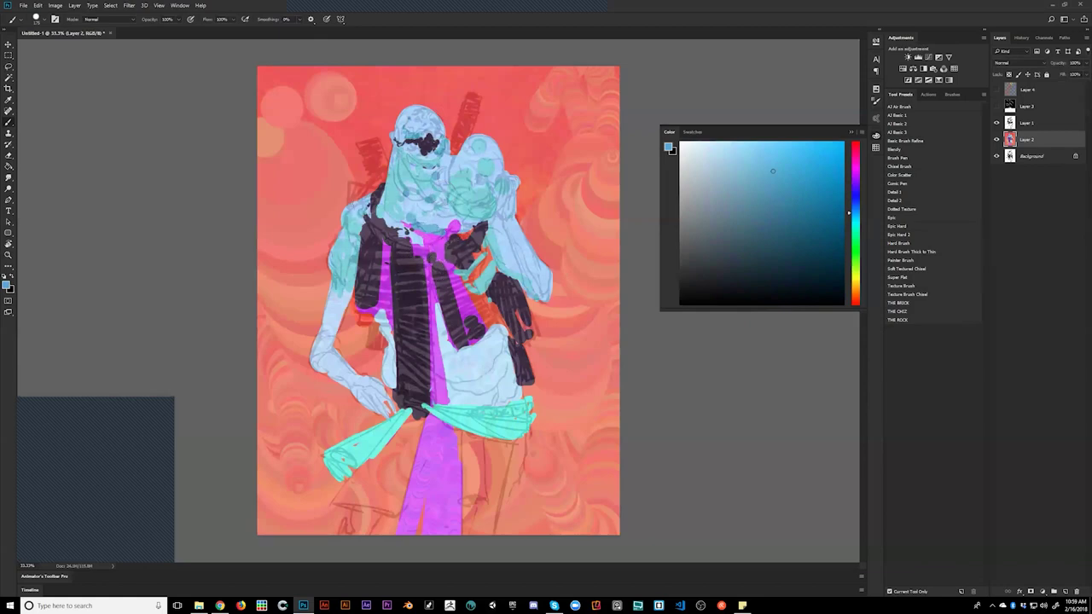
- Sample a lighter grey-purple from the vest and, with a larger brush, paint it over the collar and upper central strip
left_click(376, 245, "alt")
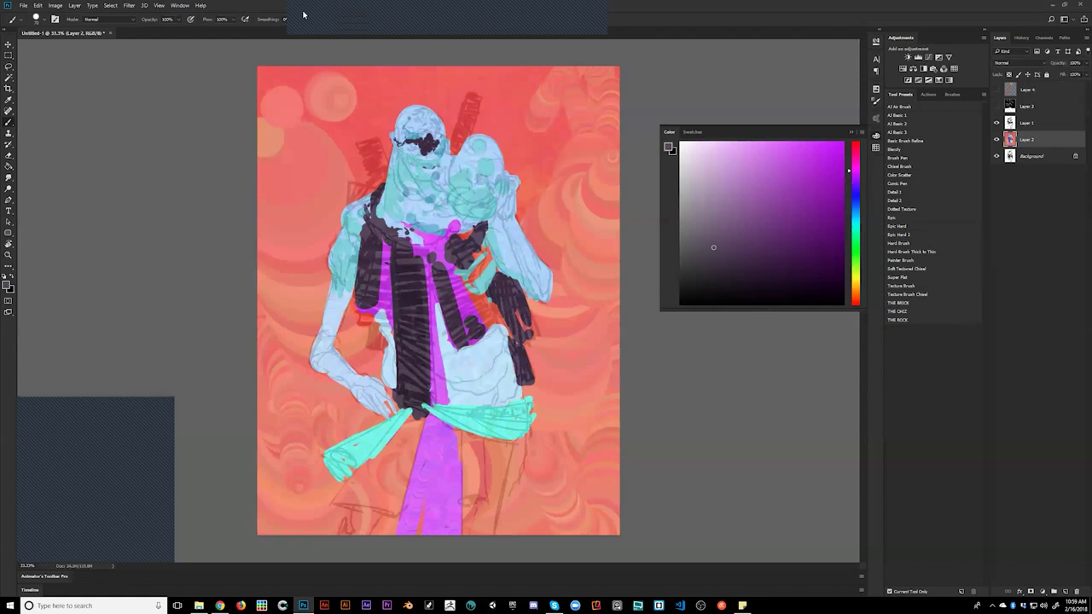
left_click(367, 219, "alt")
left_click_drag(367, 220, 362, 240)
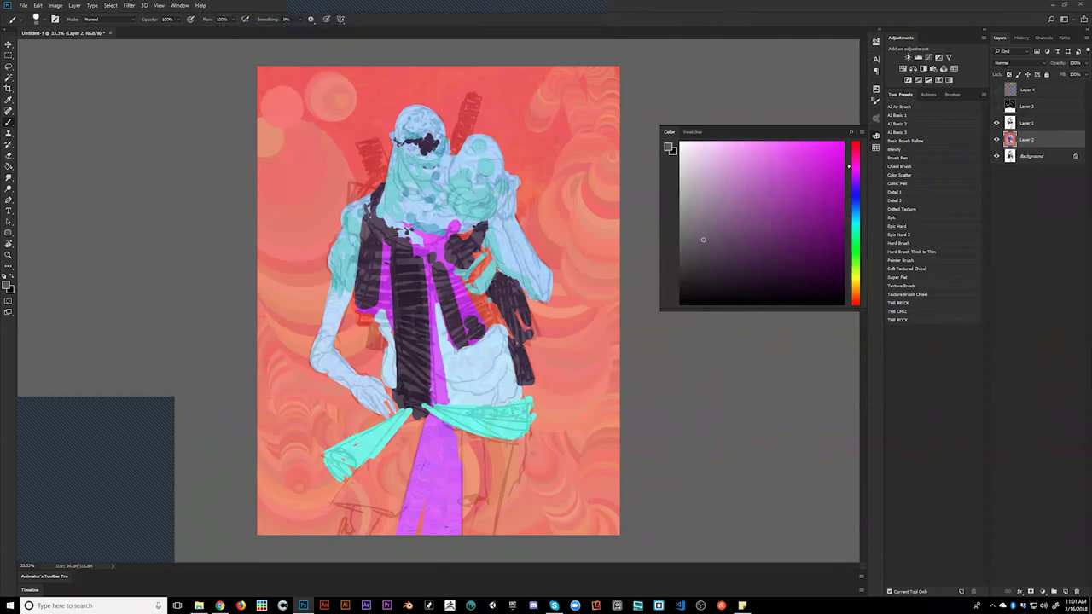
left_click(393, 269, "alt")
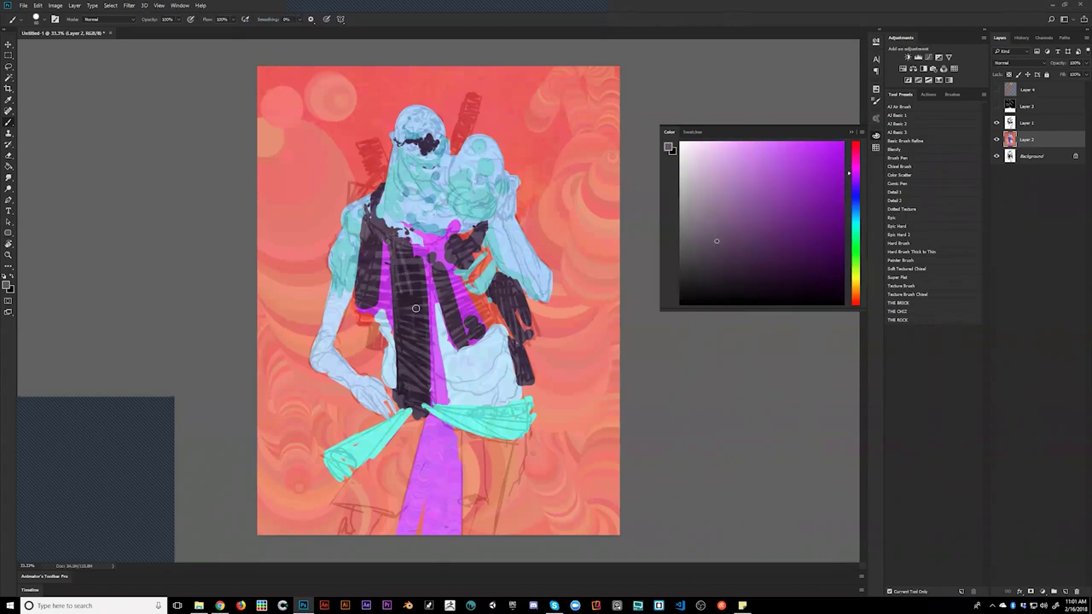
key("bracketright")
key("bracketright")
mouse_move(403, 242)
left_mouse_down()
mouse_move(412, 293)
mouse_move(399, 243)
mouse_move(417, 349)
left_mouse_up()
mouse_move(416, 238)
left_mouse_down()
mouse_move(427, 254)
mouse_move(427, 234)
mouse_move(388, 208)
mouse_move(397, 217)
left_mouse_up()
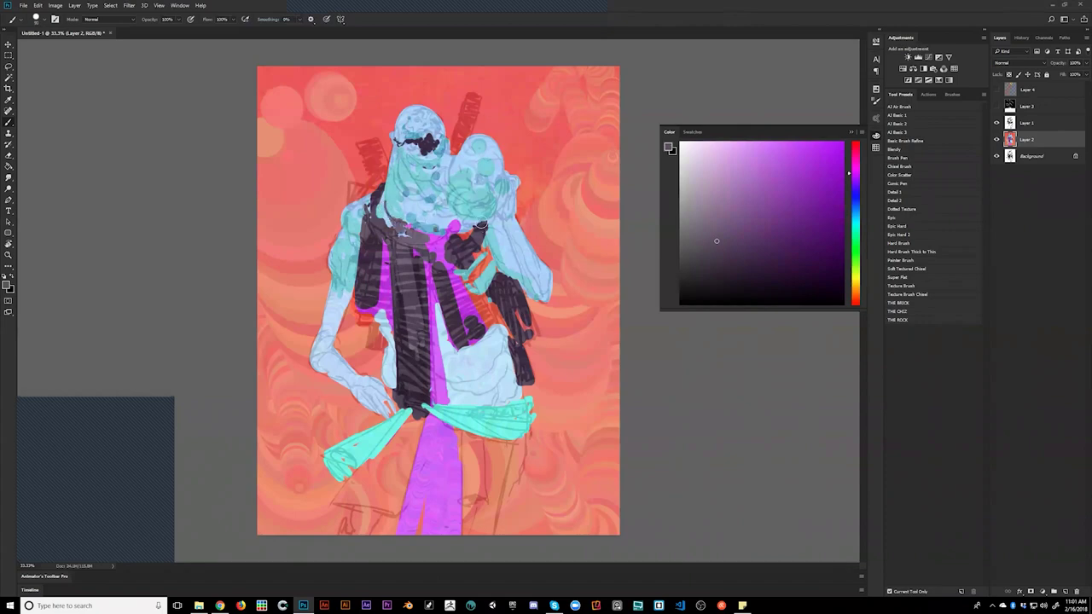
- Paint grey-purple onto the strap below the second head and over the sketched objects behind the bearded figure's shoulder
mouse_move(482, 223)
left_mouse_down()
mouse_move(469, 228)
mouse_move(483, 226)
left_mouse_up()
left_click_drag(474, 232, 457, 246)
mouse_move(373, 201)
left_mouse_down()
mouse_move(360, 135)
mouse_move(367, 162)
mouse_move(382, 145)
mouse_move(385, 164)
mouse_move(381, 182)
mouse_move(351, 186)
mouse_move(364, 201)
mouse_move(356, 184)
left_mouse_up()
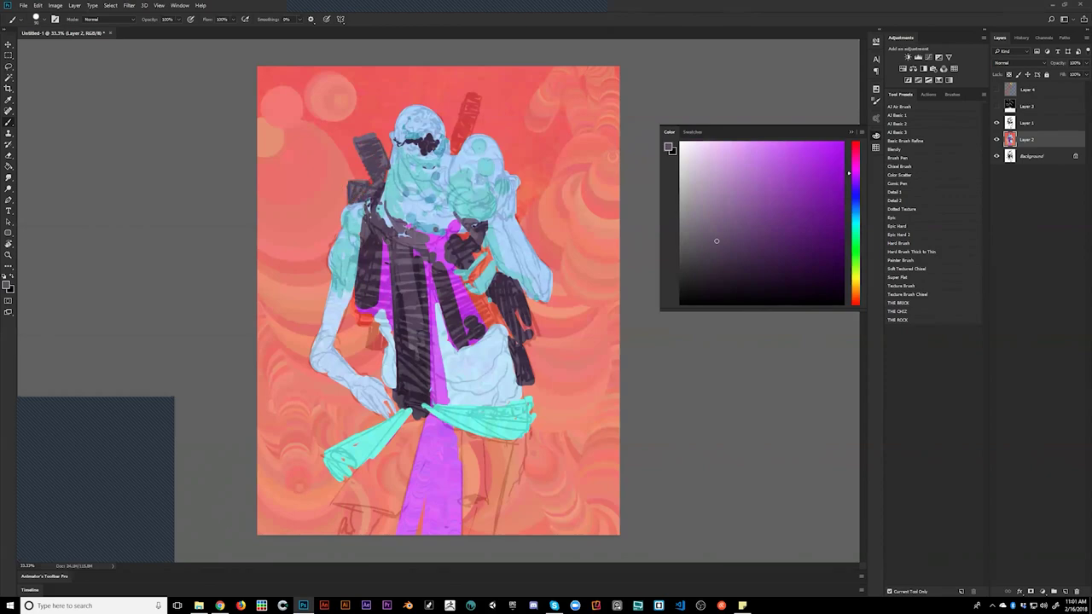
- Fill the upright shape between the heads with dark purple and clean up its base with sampled light blue
left_click(470, 262, "alt")
mouse_move(458, 135)
left_mouse_down()
mouse_move(474, 91)
mouse_move(455, 149)
mouse_move(476, 101)
mouse_move(454, 150)
left_mouse_up()
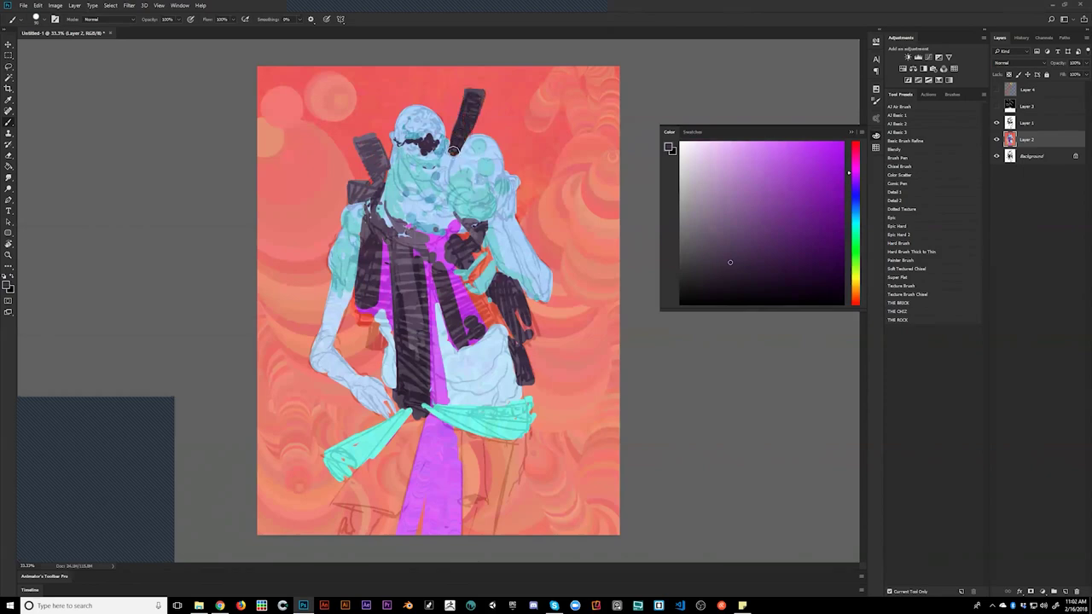
left_click(454, 184, "alt")
mouse_move(452, 154)
left_mouse_down()
mouse_move(463, 167)
mouse_move(459, 149)
mouse_move(448, 151)
left_mouse_up()
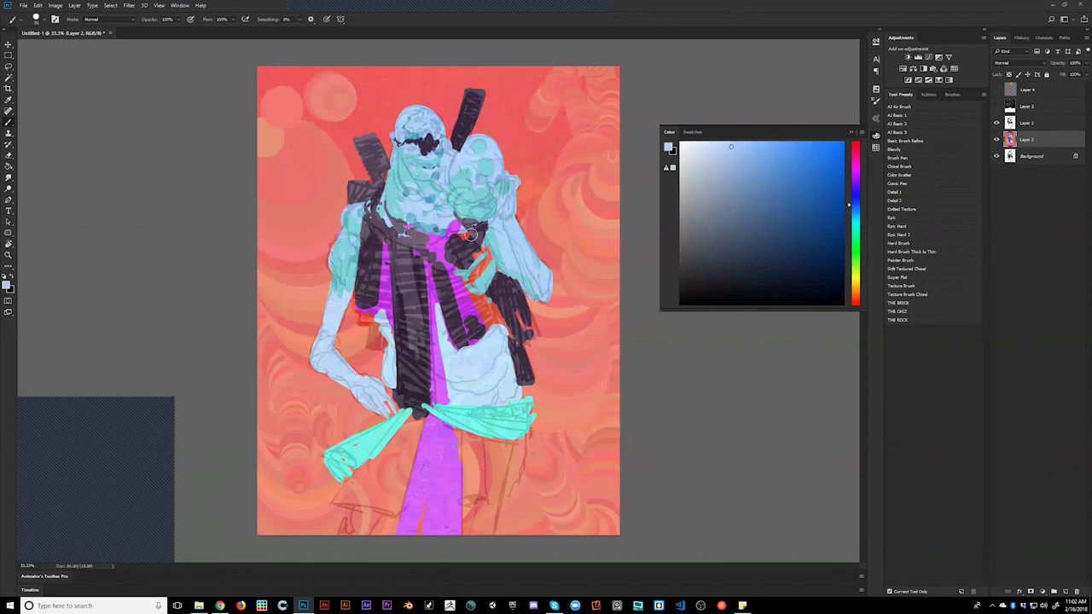
- Choose a saturated red and paint the torso's side beside the dark strips, down along the belly's edge
left_click(485, 333, "alt")
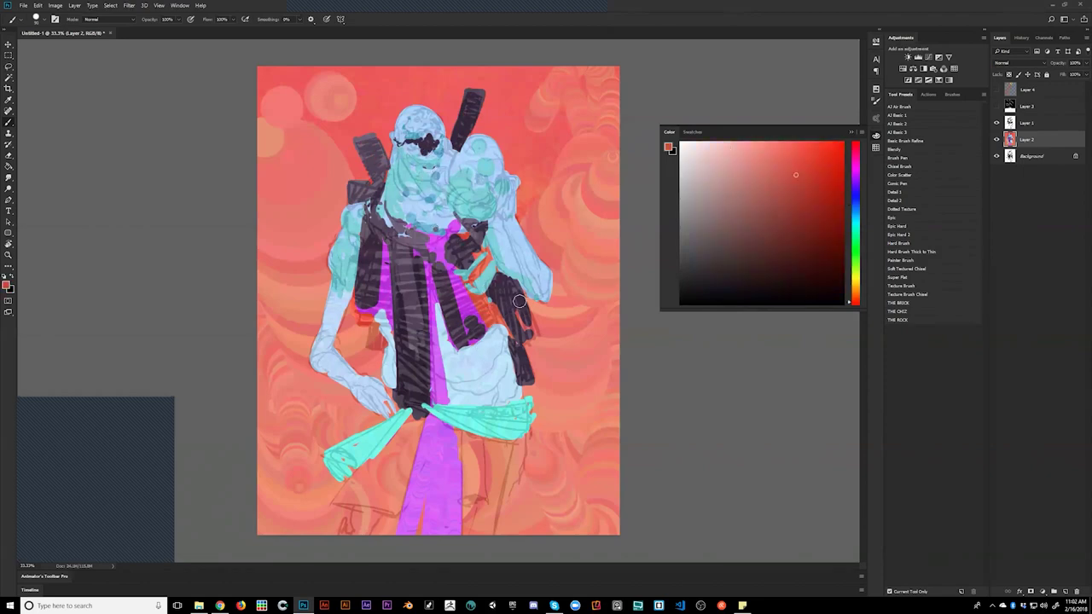
left_click(834, 143)
mouse_move(481, 330)
left_mouse_down()
mouse_move(473, 295)
mouse_move(481, 320)
mouse_move(500, 316)
mouse_move(509, 330)
mouse_move(486, 296)
left_mouse_up()
left_click_drag(509, 338, 522, 372)
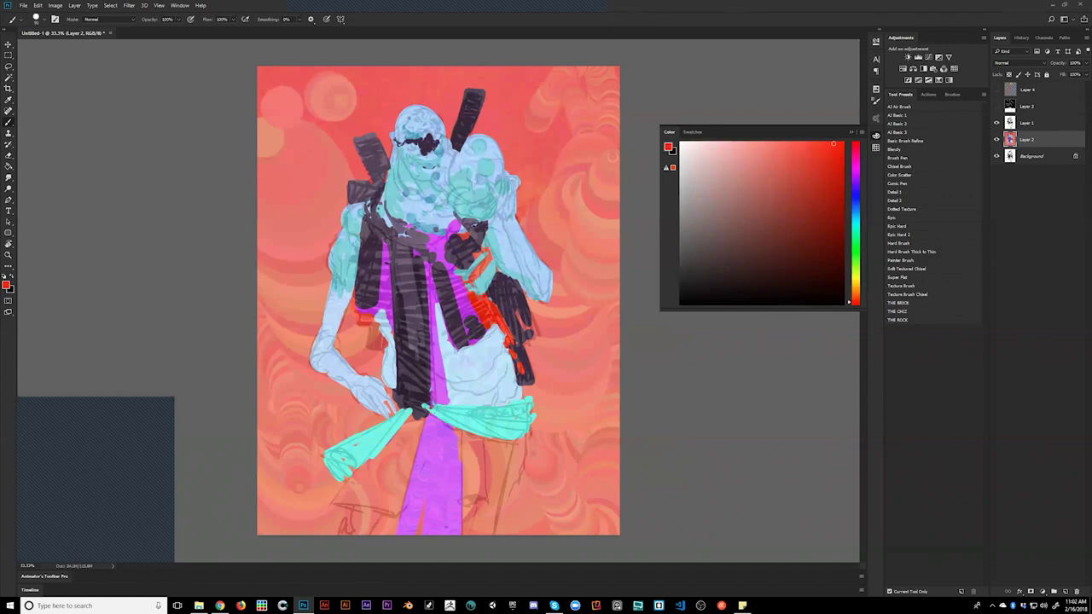
- Fill the lower garment on both sides of the purple cloth with red, adding red touches beside the belly and under the vest
mouse_move(419, 419)
left_mouse_down()
mouse_move(404, 481)
mouse_move(358, 469)
mouse_move(379, 504)
left_mouse_up()
mouse_move(394, 446)
left_mouse_down()
mouse_move(348, 491)
mouse_move(404, 507)
mouse_move(370, 532)
mouse_move(343, 534)
mouse_move(380, 533)
left_mouse_up()
mouse_move(468, 435)
left_mouse_down()
mouse_move(470, 500)
mouse_move(486, 501)
mouse_move(467, 534)
left_mouse_up()
left_click_drag(471, 496, 477, 534)
mouse_move(485, 447)
left_mouse_down()
mouse_move(496, 534)
mouse_move(522, 435)
mouse_move(504, 493)
left_mouse_up()
left_click_drag(515, 452, 510, 503)
left_click_drag(525, 438, 525, 456)
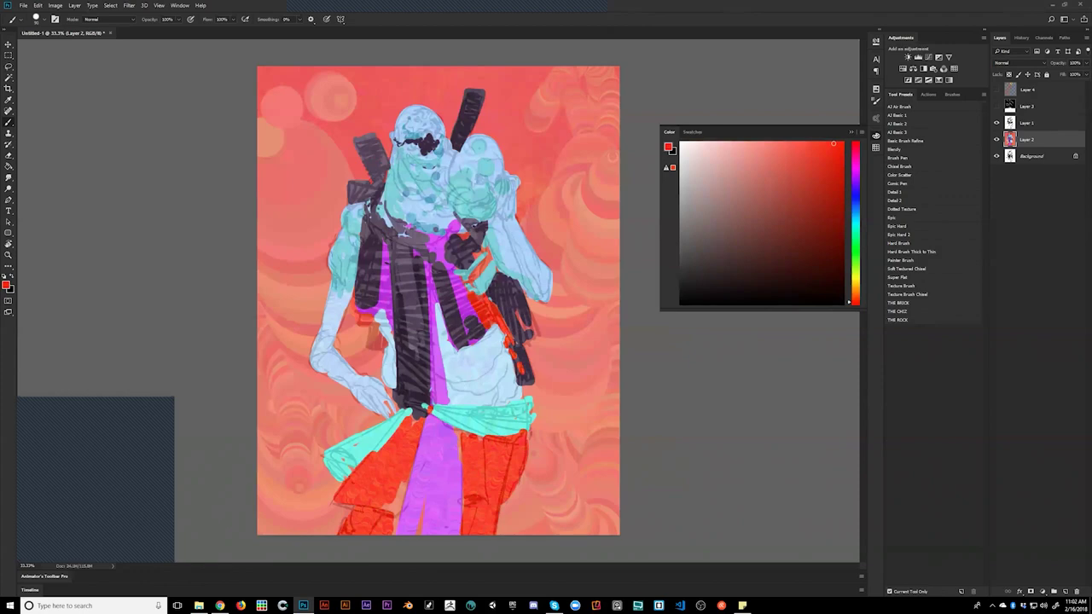
left_click_drag(508, 341, 503, 356)
left_click_drag(378, 311, 385, 321)
- Sample the background red-pink, greatly enlarge the brush, and repaint swirling strokes above and beside the figure
left_click(488, 106, "alt")
left_click_drag(464, 91, 534, 92)
key("bracketright")
key("bracketright")
key("bracketright")
key("bracketright")
key("bracketright")
key("bracketright")
key("bracketright")
mouse_move(467, 51)
left_mouse_down()
mouse_move(560, 79)
mouse_move(502, 123)
left_mouse_up()
mouse_move(349, 103)
left_mouse_down()
mouse_move(298, 111)
mouse_move(287, 100)
mouse_move(336, 130)
mouse_move(286, 162)
mouse_move(271, 256)
mouse_move(271, 316)
mouse_move(334, 539)
left_mouse_up()
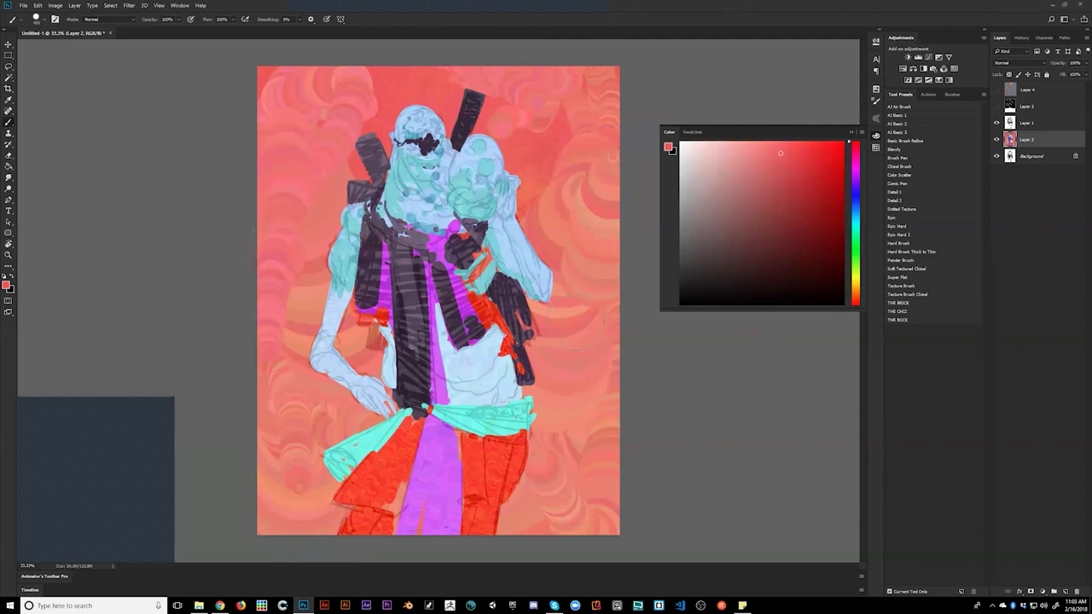
- Examine the whole composition at thumbnail size to judge how its color groups read
key("z")
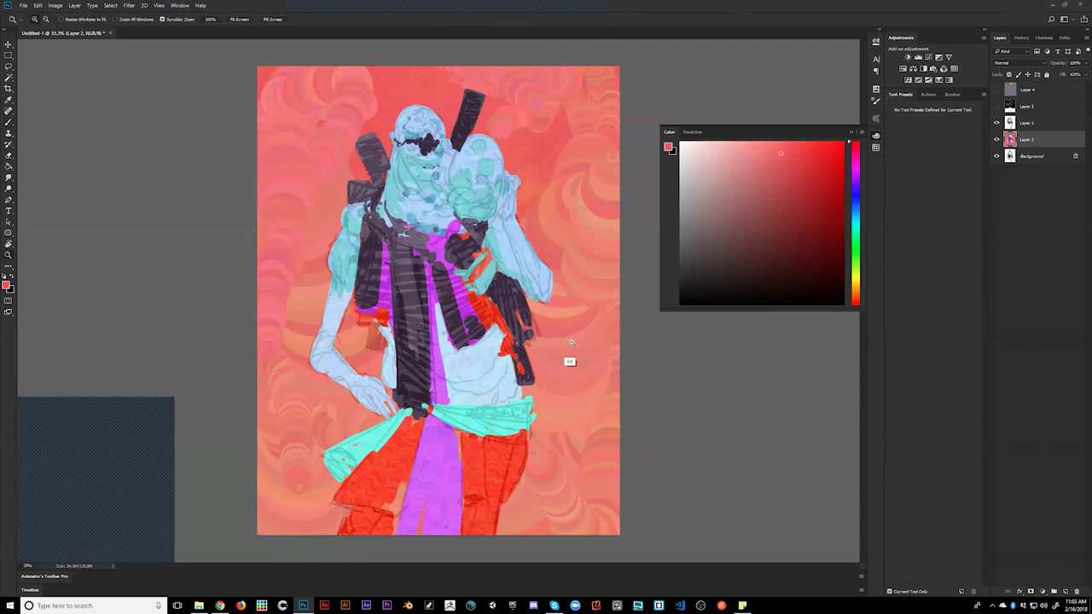
left_click(573, 346, "alt")
left_click(573, 346, "alt")
left_click(573, 345, "alt")
left_click(469, 310)
left_click(469, 312)
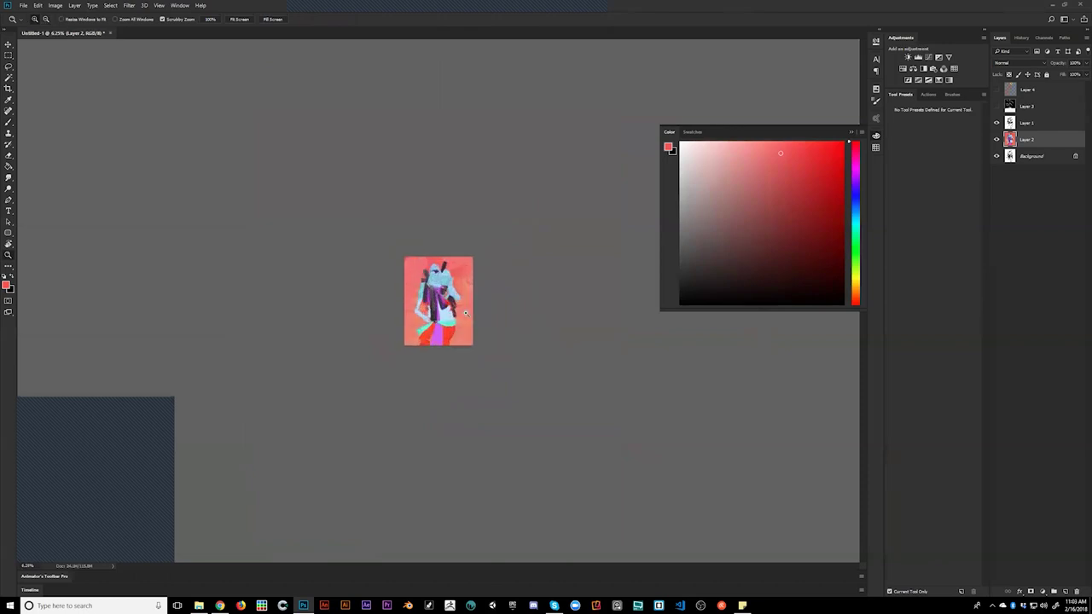
left_click(474, 311)
left_click(475, 311)
left_click(475, 311)
left_click(475, 311)
- Add a new layer above Layer 2 and clip it to that layer
key("ctrl+shift+alt+n")
left_click(1039, 147, "alt")
left_click_drag(1036, 171, 1036, 170)
key("b")
key("ctrl+equal")
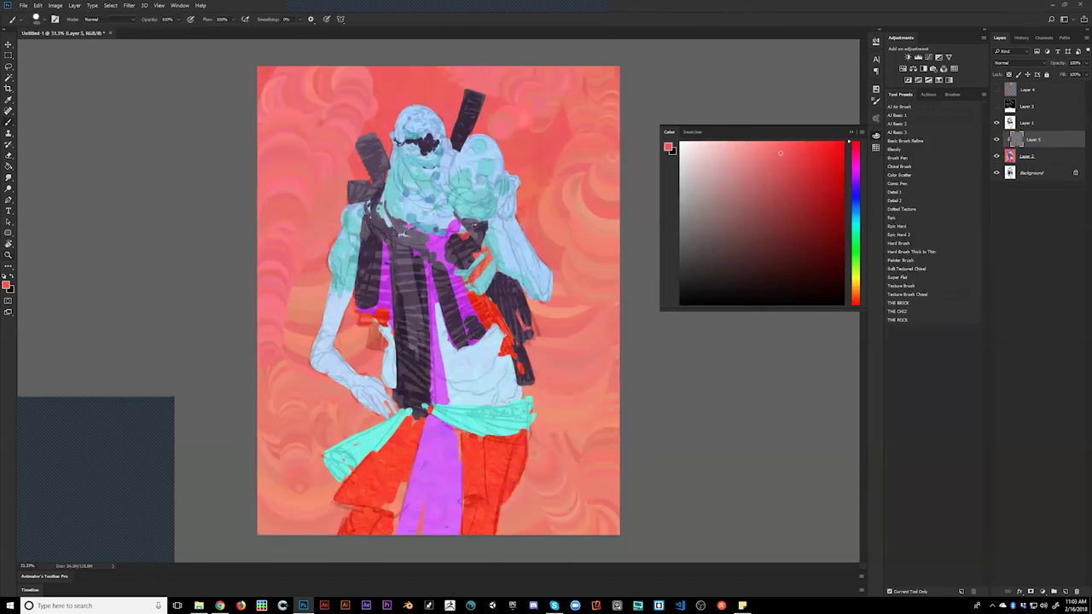
- Reset the colors to default and, with a smaller brush, paint black shadows around the bearded head's brow, eyes and jaw
key("d")
key("bracketleft")
mouse_move(411, 137)
left_mouse_down()
mouse_move(421, 119)
mouse_move(437, 127)
left_mouse_up()
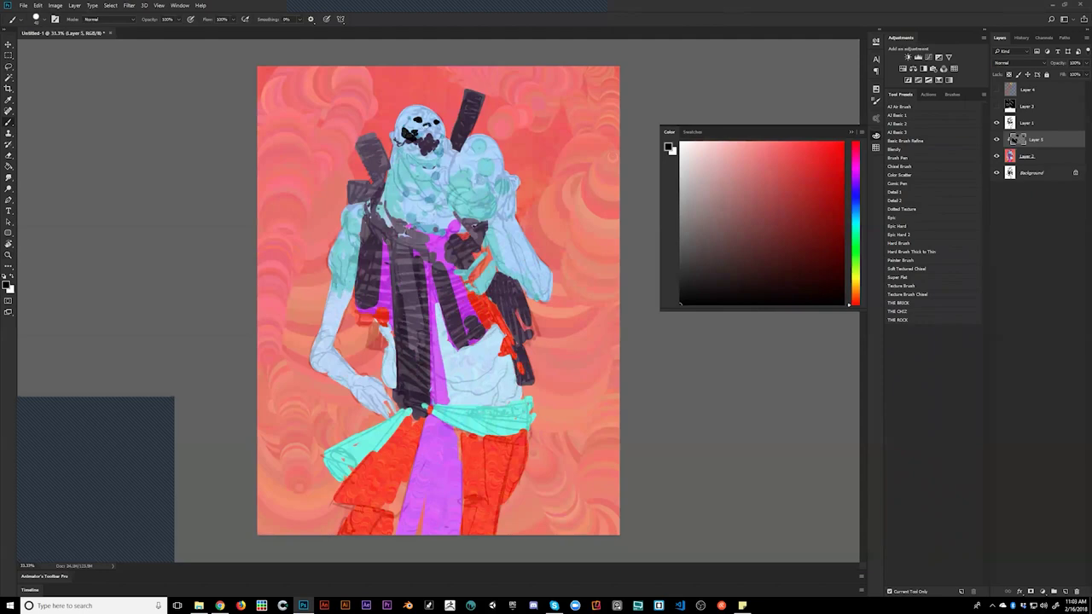
left_click_drag(439, 121, 444, 139)
left_click_drag(414, 134, 421, 141)
left_click_drag(410, 137, 405, 133)
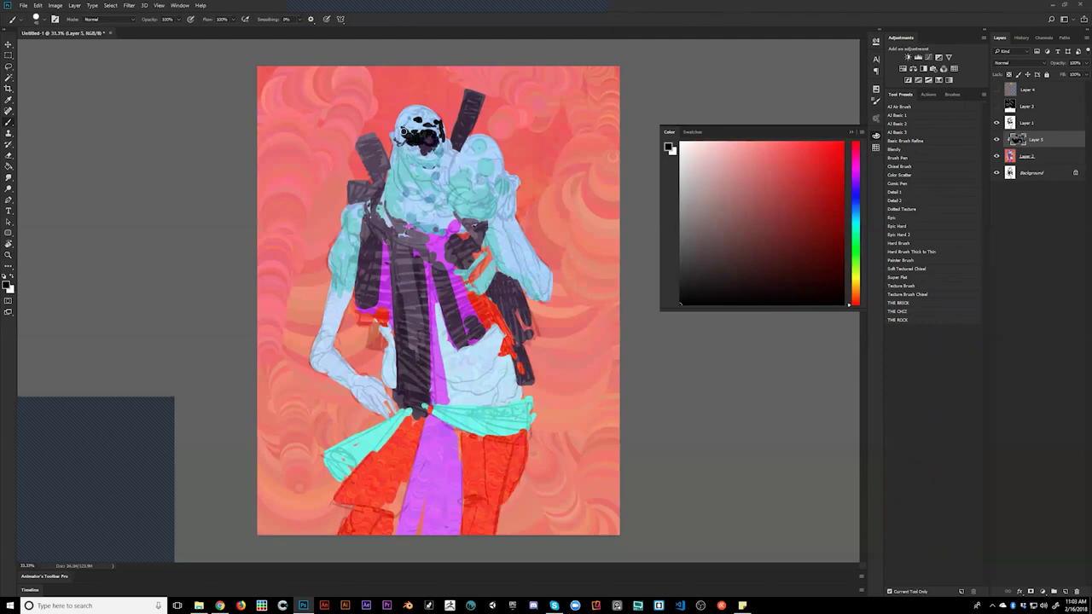
left_click(398, 127)
mouse_move(389, 133)
left_mouse_down()
mouse_move(426, 165)
mouse_move(444, 156)
mouse_move(431, 173)
mouse_move(446, 151)
left_mouse_up()
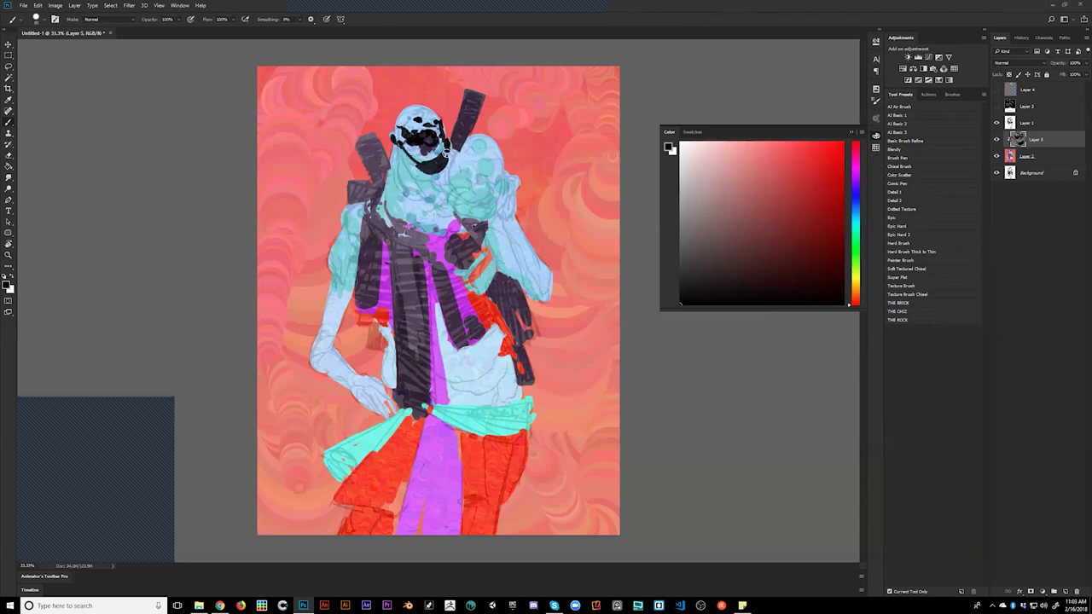
- Refine the jaw shadow, and paint black shadow shapes through the beard and along the neck edge toward the second head
key("e")
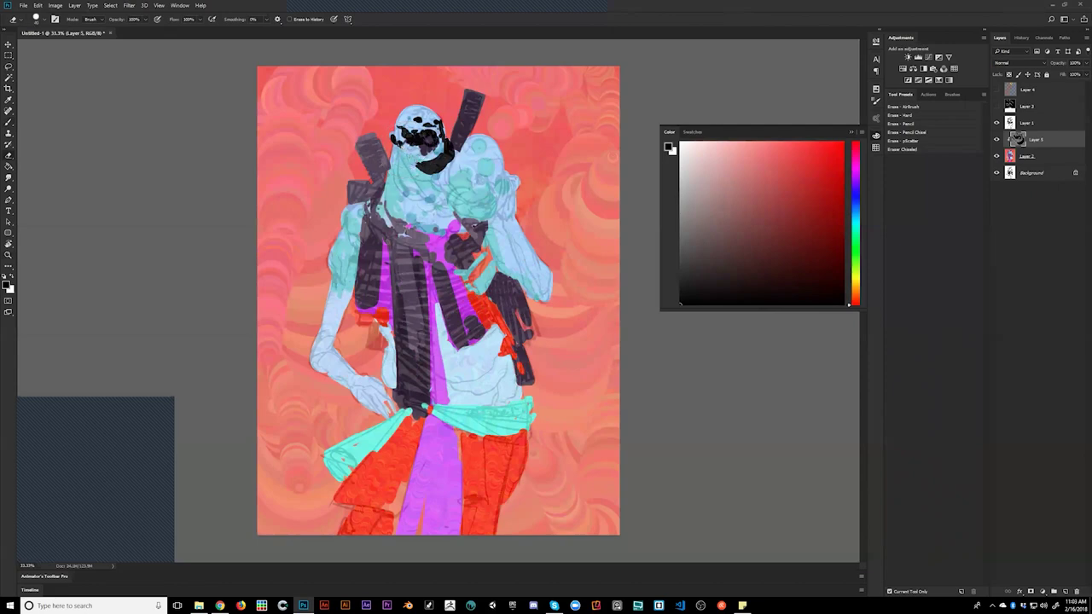
key("b")
left_click_drag(435, 176, 414, 180)
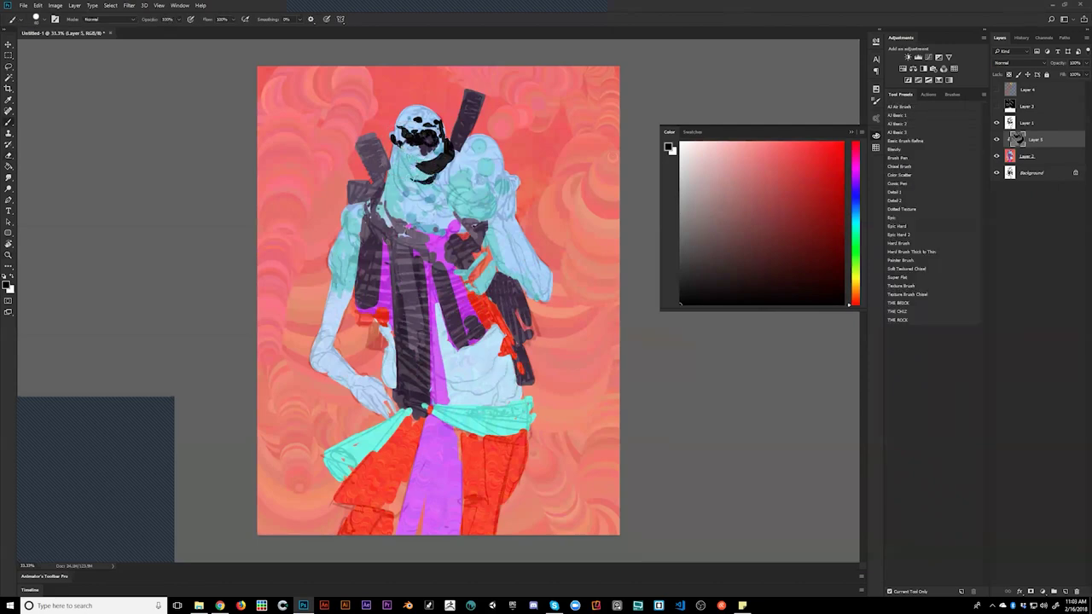
left_click(433, 184)
left_click_drag(390, 167, 394, 179)
mouse_move(382, 182)
left_mouse_down()
mouse_move(381, 213)
mouse_move(398, 229)
mouse_move(454, 225)
mouse_move(416, 203)
mouse_move(445, 199)
mouse_move(435, 171)
mouse_move(433, 193)
mouse_move(454, 193)
mouse_move(441, 180)
mouse_move(482, 180)
mouse_move(461, 213)
mouse_move(471, 198)
mouse_move(457, 203)
mouse_move(477, 216)
left_mouse_up()
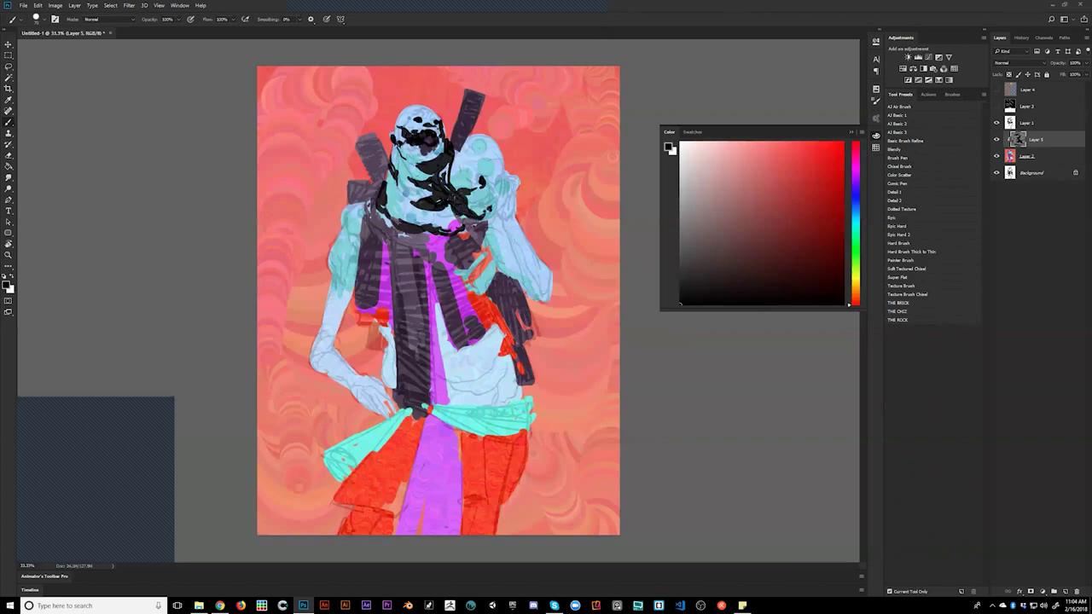
- Paint black shadows over the second head's lower face, down across the collar, and onto the top of the vest
mouse_move(496, 181)
left_mouse_down()
mouse_move(503, 188)
mouse_move(498, 168)
mouse_move(483, 182)
mouse_move(500, 198)
mouse_move(481, 203)
mouse_move(493, 204)
mouse_move(469, 203)
mouse_move(494, 200)
mouse_move(508, 182)
mouse_move(498, 223)
mouse_move(467, 227)
mouse_move(483, 240)
mouse_move(498, 224)
mouse_move(500, 239)
mouse_move(488, 243)
mouse_move(503, 229)
mouse_move(486, 250)
mouse_move(477, 244)
mouse_move(474, 264)
mouse_move(461, 274)
mouse_move(413, 246)
mouse_move(447, 269)
mouse_move(479, 272)
mouse_move(467, 258)
left_mouse_up()
left_click_drag(373, 219, 391, 239)
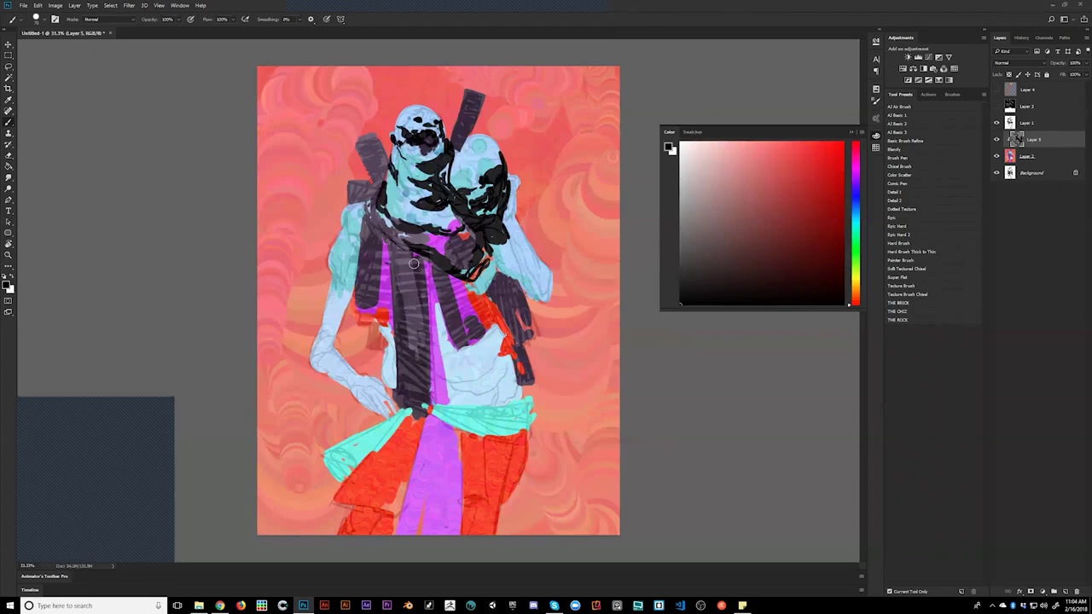
mouse_move(405, 249)
left_mouse_down()
mouse_move(366, 211)
mouse_move(402, 255)
mouse_move(378, 251)
mouse_move(388, 252)
mouse_move(365, 231)
mouse_move(384, 254)
mouse_move(360, 247)
mouse_move(391, 261)
left_mouse_up()
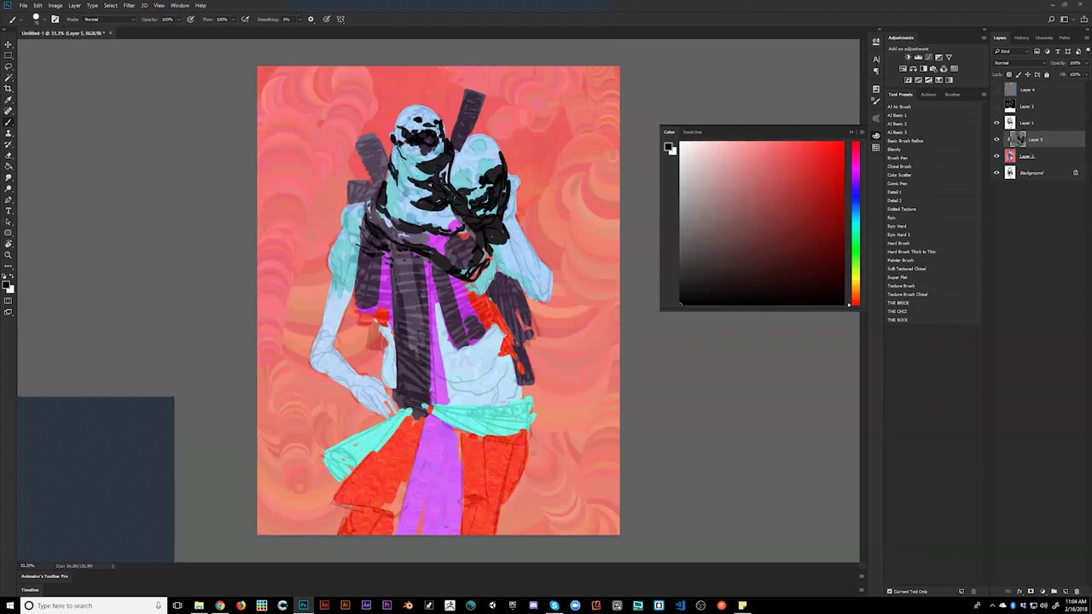
- Paint black shadows over the raised arm's underside, the vest flap below it and the bare belly
mouse_move(471, 277)
left_mouse_down()
mouse_move(496, 286)
mouse_move(497, 275)
mouse_move(479, 282)
mouse_move(487, 271)
mouse_move(500, 278)
mouse_move(504, 299)
mouse_move(478, 287)
mouse_move(451, 296)
mouse_move(452, 280)
mouse_move(465, 329)
mouse_move(450, 283)
mouse_move(469, 293)
mouse_move(482, 340)
mouse_move(501, 341)
mouse_move(499, 326)
mouse_move(510, 352)
mouse_move(493, 350)
mouse_move(468, 377)
mouse_move(487, 348)
mouse_move(468, 377)
mouse_move(442, 370)
mouse_move(505, 357)
mouse_move(498, 369)
mouse_move(435, 353)
mouse_move(438, 373)
mouse_move(458, 388)
mouse_move(497, 390)
mouse_move(467, 409)
mouse_move(516, 396)
mouse_move(504, 312)
mouse_move(518, 356)
mouse_move(527, 319)
mouse_move(508, 278)
mouse_move(533, 303)
mouse_move(546, 297)
mouse_move(512, 281)
mouse_move(519, 251)
mouse_move(529, 290)
mouse_move(501, 232)
mouse_move(548, 299)
left_mouse_up()
key("bracketleft")
key("bracketleft")
key("bracketleft")
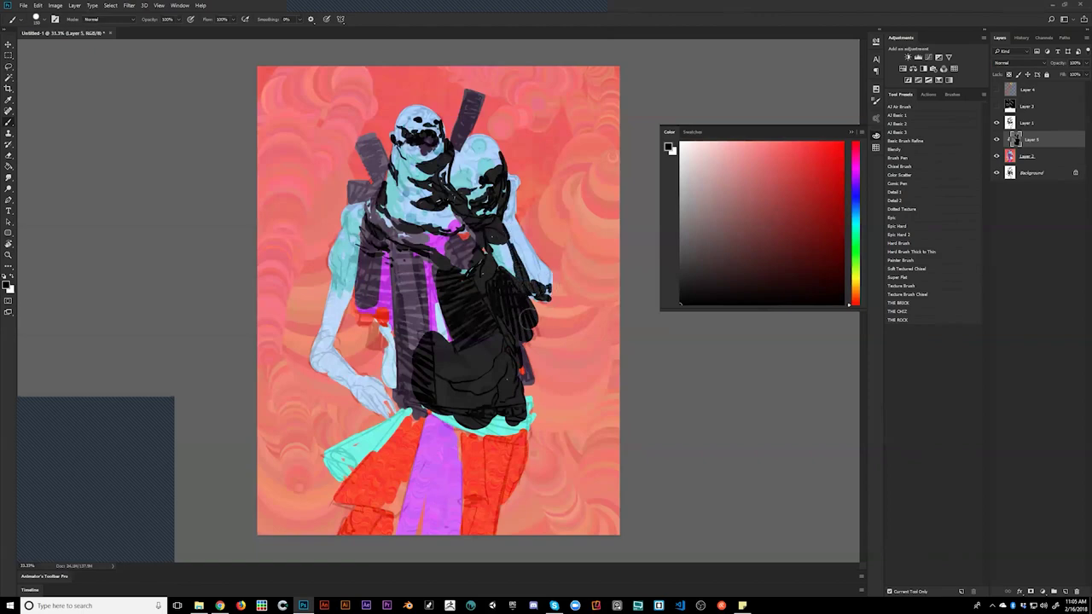
- With a smaller brush, paint black shadows on the opposite vest panel, the posts behind the shoulders and the torso's side edge
mouse_move(361, 246)
left_mouse_down()
mouse_move(359, 281)
mouse_move(365, 243)
mouse_move(372, 295)
mouse_move(382, 255)
mouse_move(363, 218)
mouse_move(358, 244)
left_mouse_up()
mouse_move(370, 206)
left_mouse_down()
mouse_move(350, 194)
mouse_move(374, 190)
mouse_move(360, 150)
mouse_move(367, 171)
mouse_move(380, 171)
left_mouse_up()
mouse_move(456, 128)
left_mouse_down()
mouse_move(452, 142)
mouse_move(476, 103)
mouse_move(474, 113)
left_mouse_up()
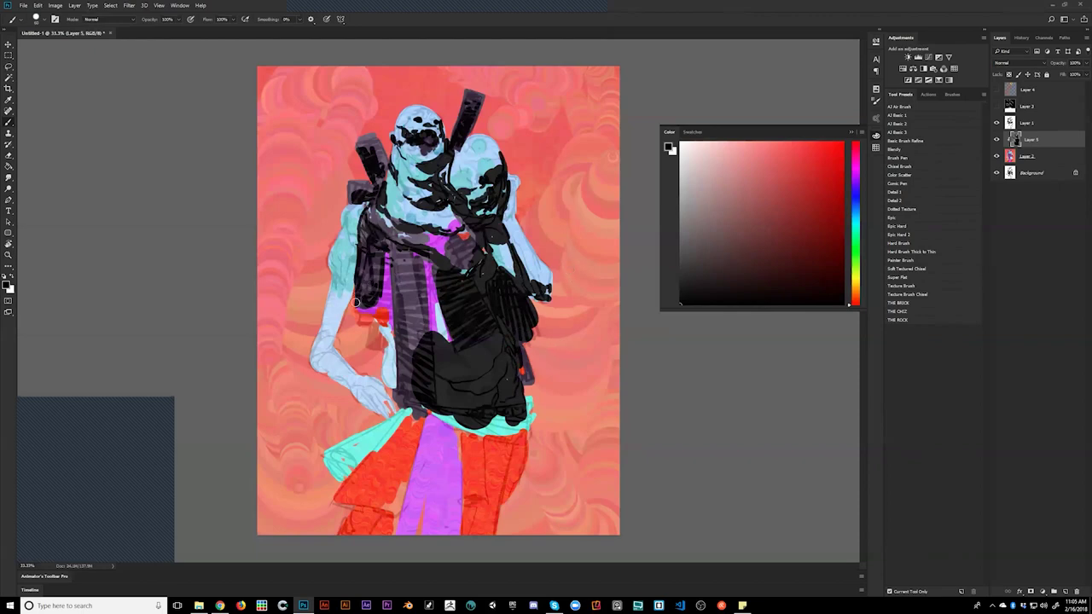
mouse_move(361, 306)
left_mouse_down()
mouse_move(389, 257)
mouse_move(384, 300)
mouse_move(390, 292)
mouse_move(399, 360)
left_mouse_up()
mouse_move(376, 314)
left_mouse_down()
mouse_move(384, 341)
mouse_move(375, 309)
mouse_move(394, 334)
mouse_move(396, 373)
left_mouse_up()
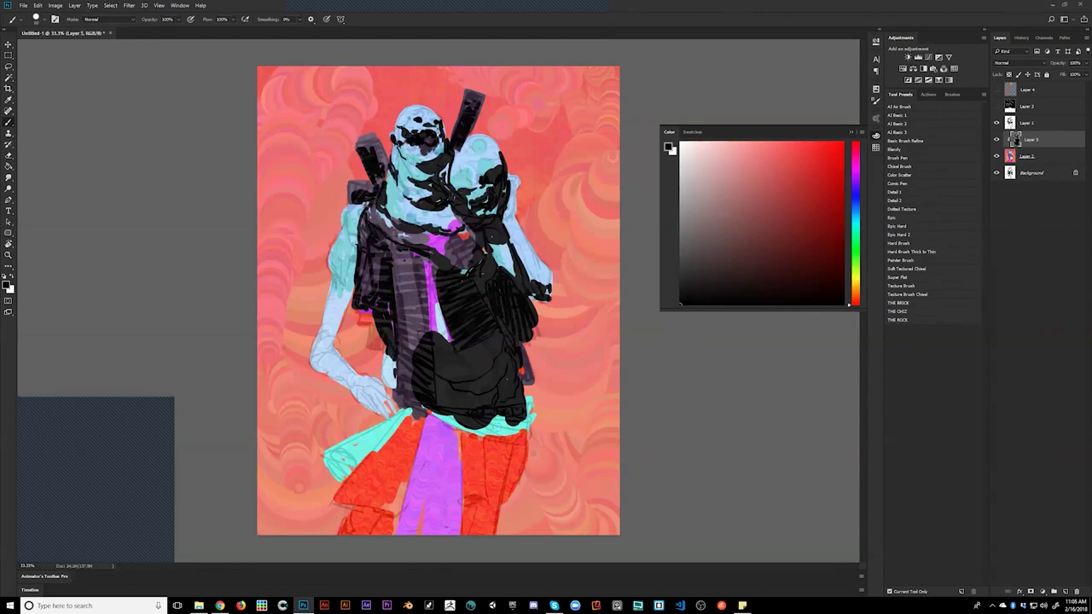
- Paint black shadows across the waist sash and down onto the upper folds of the red trouser leg
key("e")
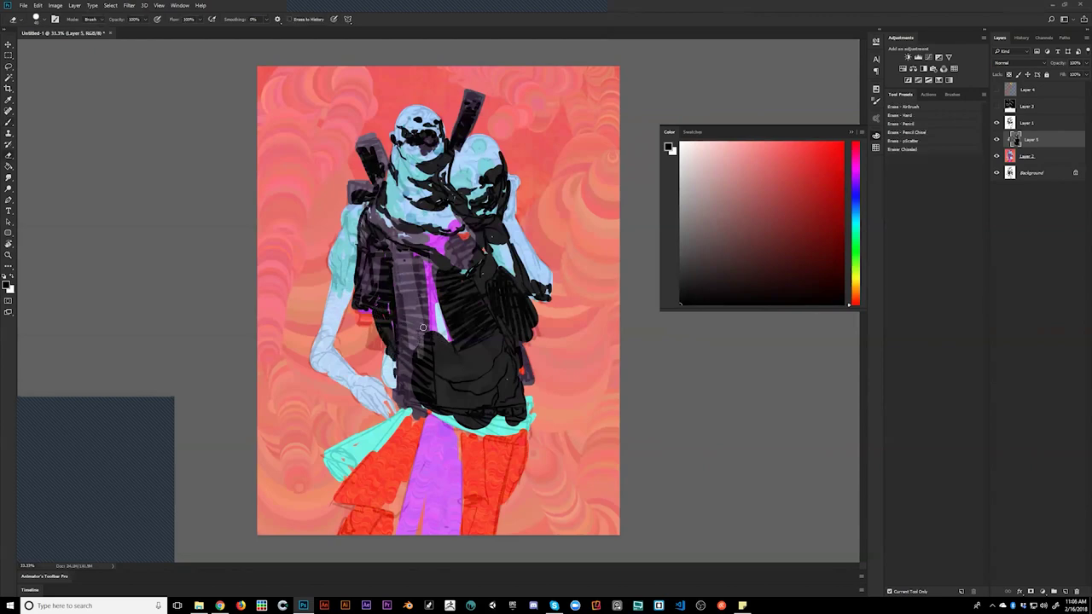
mouse_move(423, 376)
left_mouse_down()
mouse_move(415, 335)
mouse_move(425, 389)
mouse_move(436, 338)
mouse_move(417, 410)
mouse_move(478, 447)
mouse_move(475, 423)
mouse_move(464, 426)
mouse_move(490, 433)
mouse_move(524, 412)
mouse_move(518, 345)
mouse_move(523, 389)
left_mouse_up()
key("b")
mouse_move(505, 442)
left_mouse_down()
mouse_move(515, 432)
mouse_move(462, 445)
mouse_move(489, 460)
mouse_move(486, 503)
mouse_move(492, 448)
mouse_move(513, 471)
left_mouse_up()
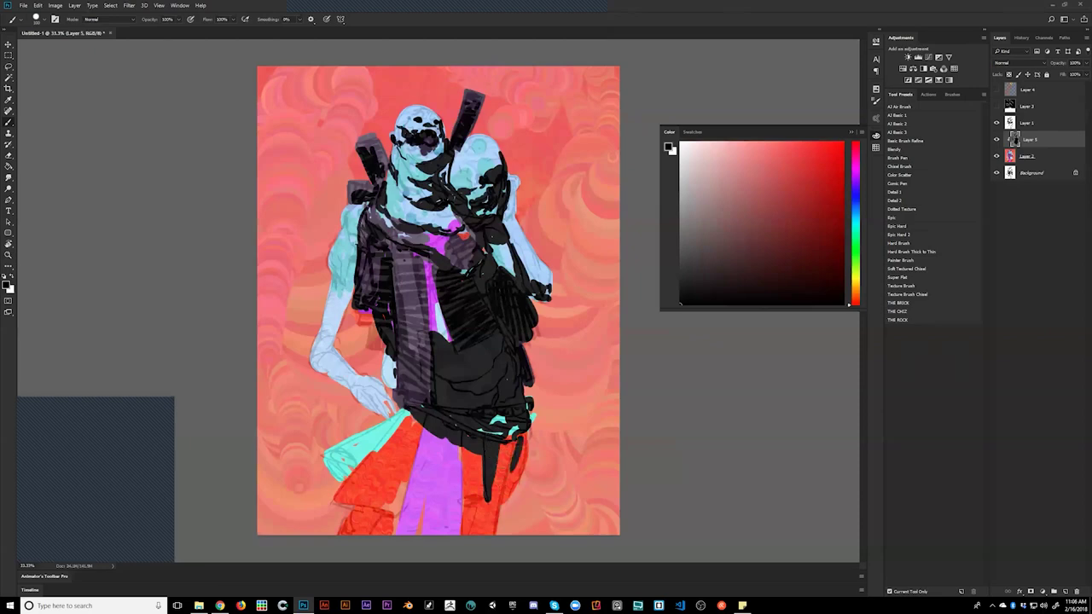
- Paint black shadow shapes along the lowered arm, from the upper arm past the elbow to the hand on the hip
left_click(366, 288)
mouse_move(335, 273)
left_mouse_down()
mouse_move(331, 260)
mouse_move(353, 278)
mouse_move(327, 354)
mouse_move(357, 274)
left_mouse_up()
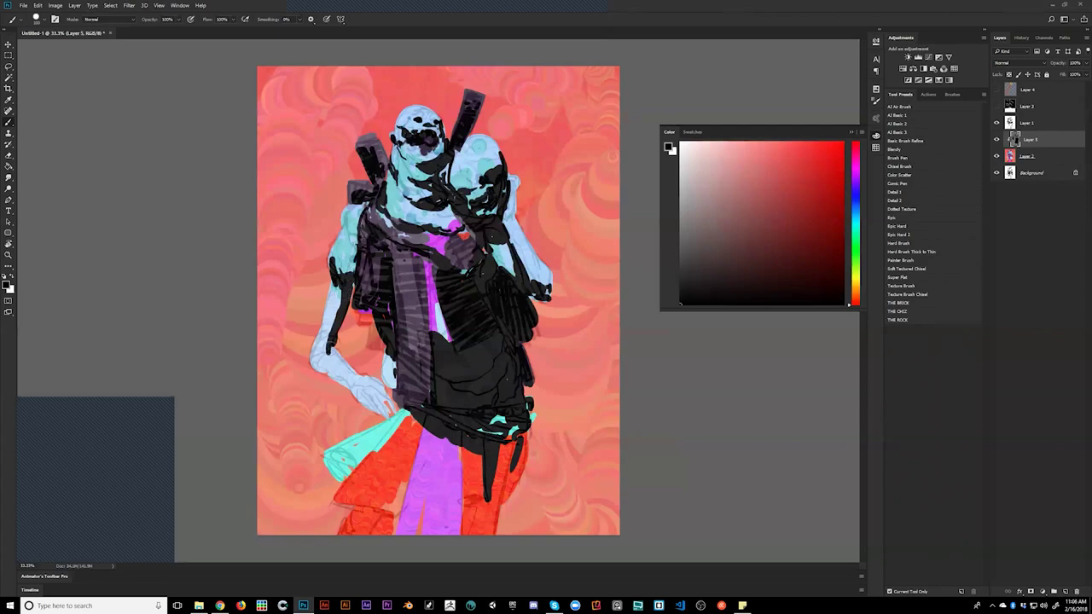
mouse_move(331, 341)
left_mouse_down()
mouse_move(343, 360)
mouse_move(330, 350)
mouse_move(318, 365)
mouse_move(356, 389)
mouse_move(341, 358)
mouse_move(358, 388)
mouse_move(376, 384)
mouse_move(371, 407)
mouse_move(357, 390)
mouse_move(379, 408)
mouse_move(395, 371)
left_mouse_up()
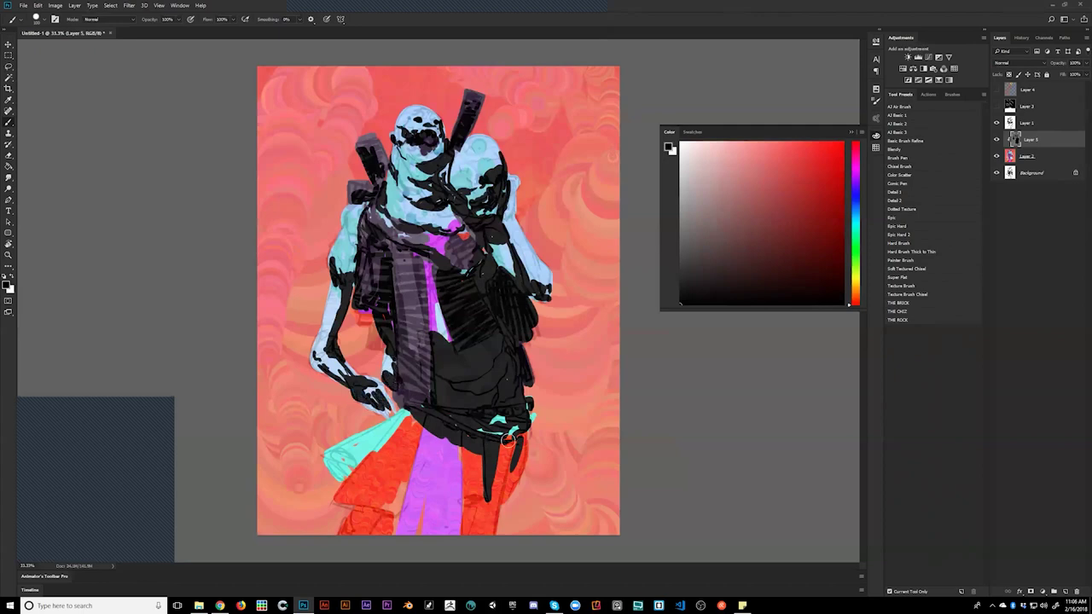
- Paint long black shadow strips down the edges of the purple center cloth below the sash
left_click_drag(424, 427, 414, 470)
left_click_drag(1063, 75, 1071, 75)
mouse_move(453, 440)
left_mouse_down()
mouse_move(457, 543)
mouse_move(455, 445)
mouse_move(458, 516)
left_mouse_up()
left_click_drag(439, 422, 448, 545)
left_click_drag(463, 447, 465, 544)
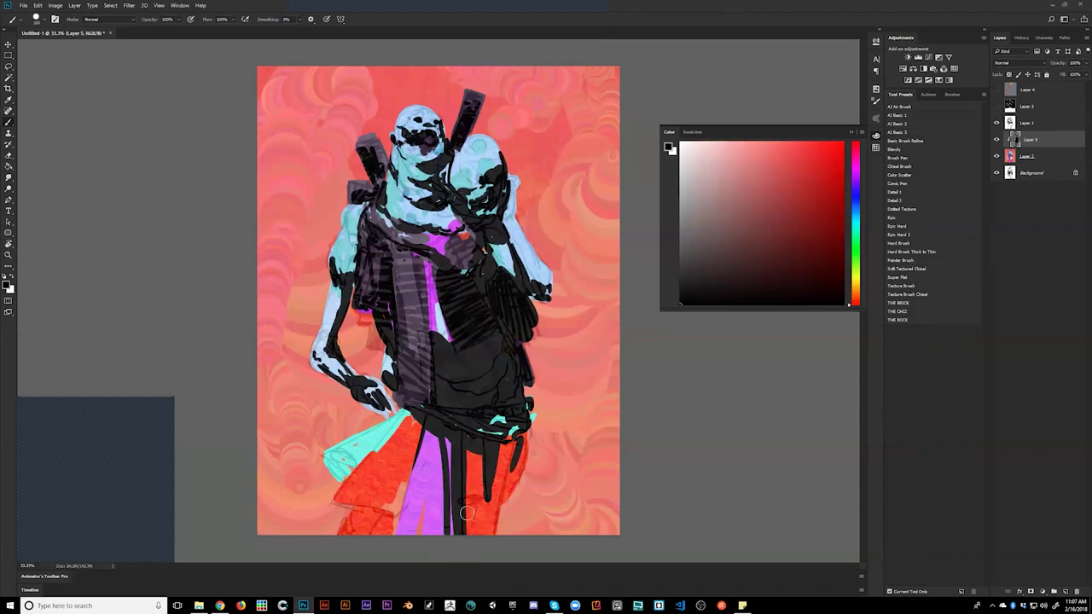
- Fill most of the adjacent red trouser leg with black folds and darken the purple cloth's outer edge
left_click_drag(467, 503, 465, 483)
mouse_move(468, 453)
left_mouse_down()
mouse_move(472, 544)
mouse_move(477, 512)
mouse_move(483, 534)
left_mouse_up()
mouse_move(510, 444)
left_mouse_down()
mouse_move(483, 540)
mouse_move(508, 438)
left_mouse_up()
left_click_drag(500, 526, 513, 450)
mouse_move(501, 504)
left_mouse_down()
mouse_move(533, 417)
mouse_move(528, 429)
mouse_move(501, 426)
left_mouse_up()
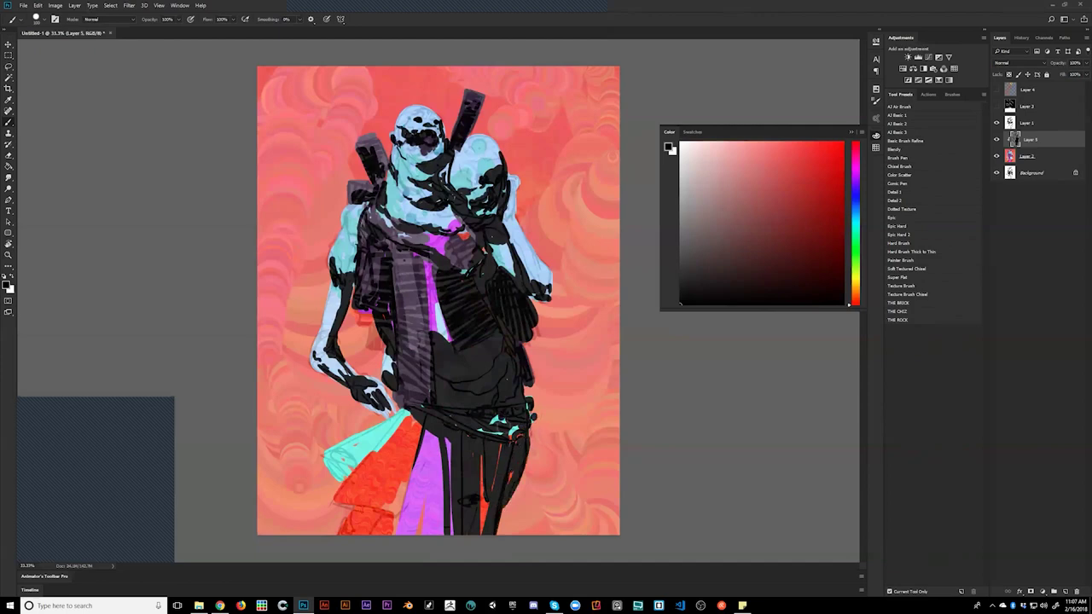
left_click_drag(421, 426, 399, 512)
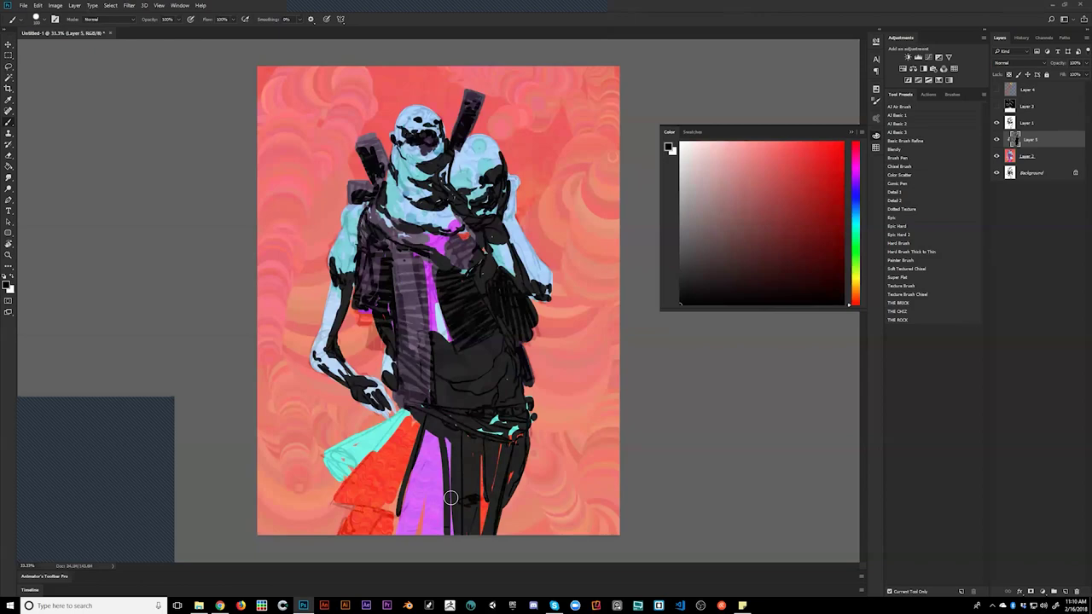
left_click(451, 497)
- Paint finer black fold shadows across the scarf where it wraps over the chest
key("z")
left_click(471, 264)
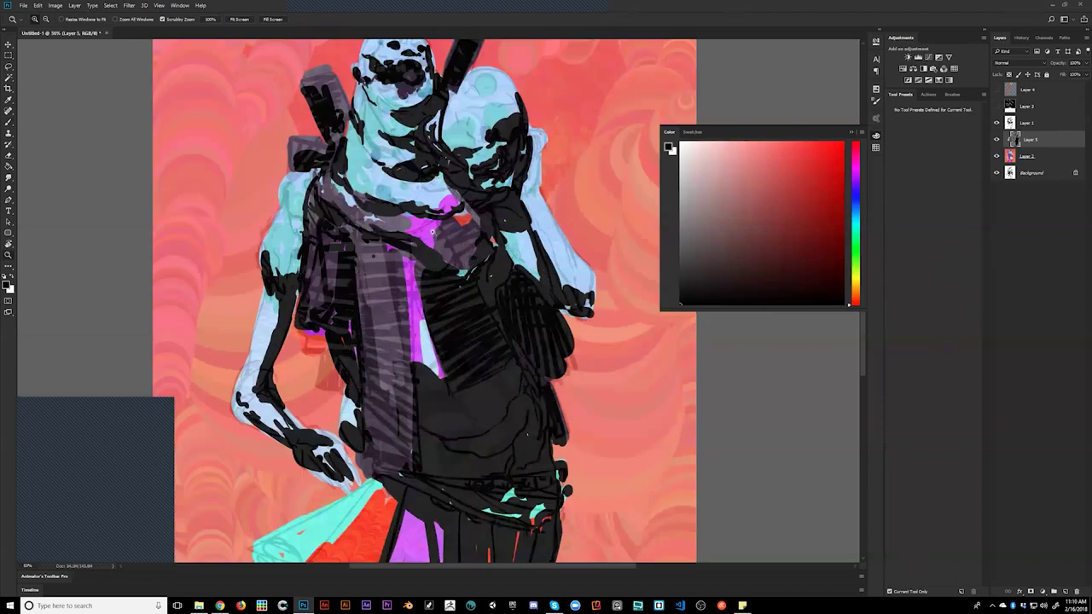
key("b")
mouse_move(414, 237)
left_mouse_down()
mouse_move(428, 245)
mouse_move(473, 230)
mouse_move(430, 244)
mouse_move(477, 245)
left_mouse_up()
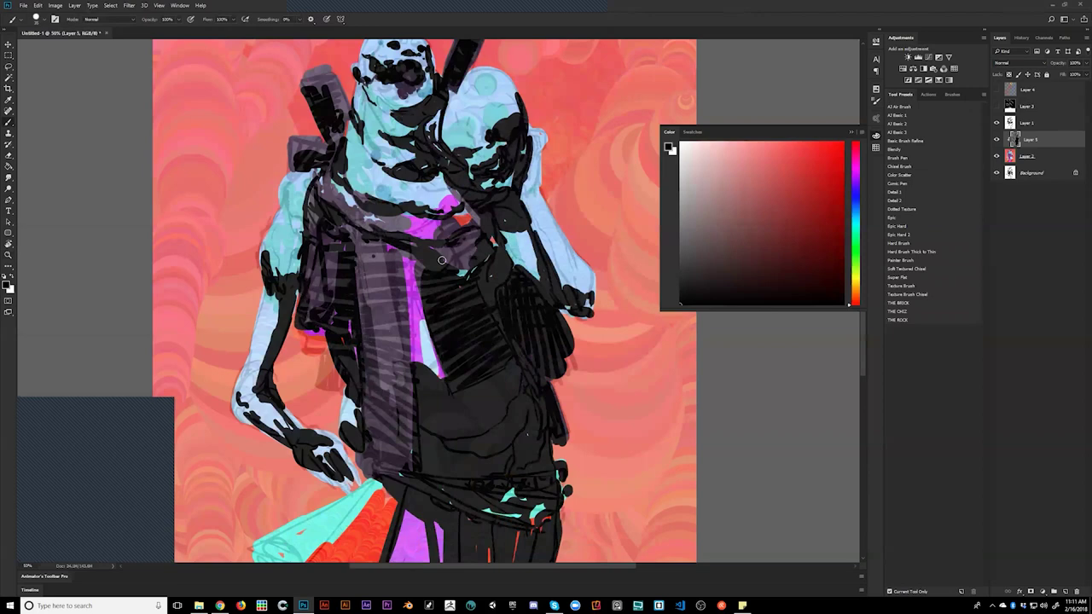
left_click_drag(494, 262, 536, 321)
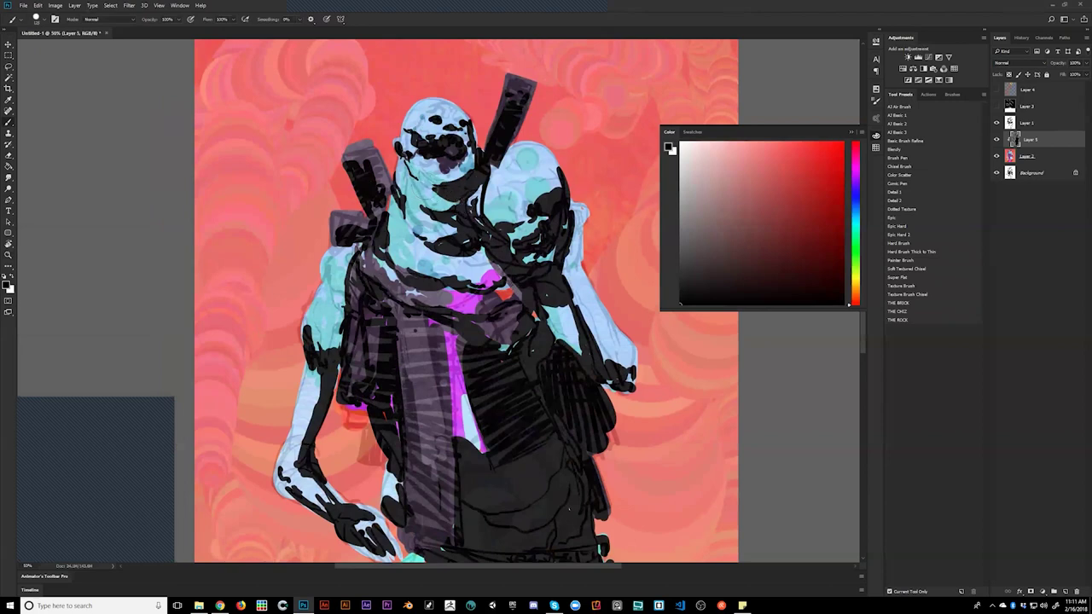
- Add thin black shadows to the bearded head's neck folds, the second head's brow and the narrow gap beside the hanging scarf
mouse_move(410, 176)
left_mouse_down()
mouse_move(425, 195)
mouse_move(451, 199)
mouse_move(427, 208)
left_mouse_up()
mouse_move(435, 220)
left_mouse_down()
mouse_move(402, 222)
mouse_move(395, 198)
mouse_move(401, 222)
left_mouse_up()
left_click_drag(443, 269, 426, 216)
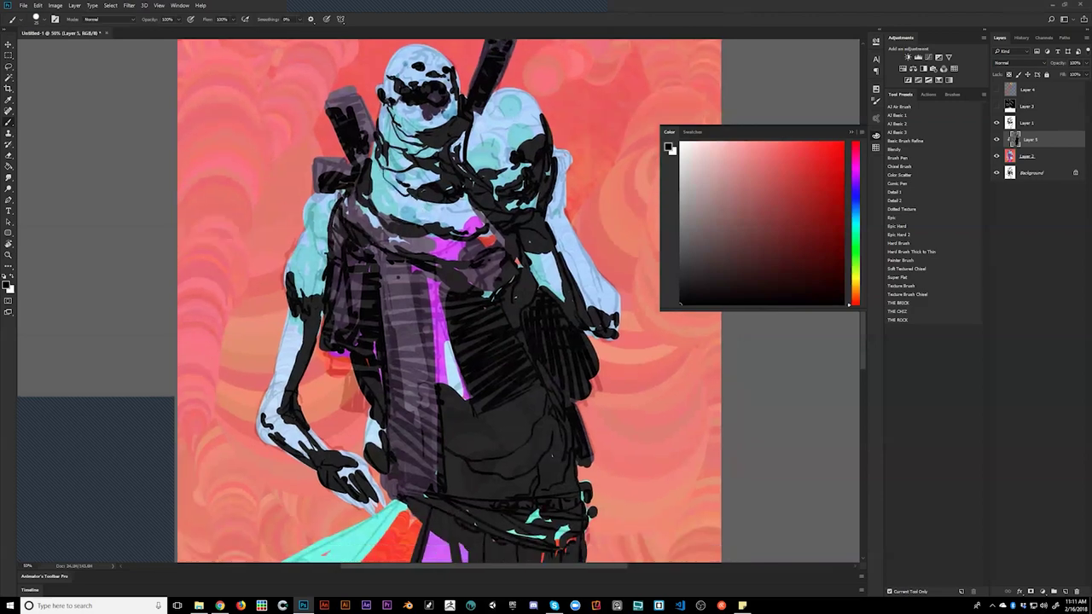
left_click_drag(379, 165, 384, 176)
left_click(499, 275)
left_click_drag(507, 152, 546, 136)
left_click_drag(441, 279, 462, 398)
left_click_drag(446, 329, 469, 402)
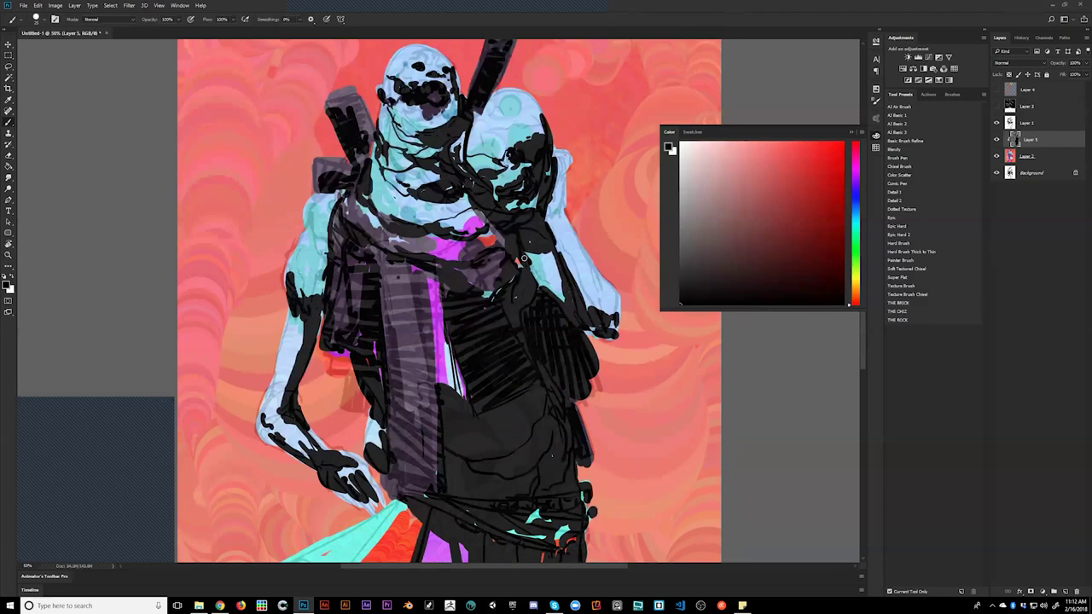
- Lower the fill of the clipped shadow layer to 79%
key("z")
left_click(529, 291, "alt")
left_click(528, 293, "alt")
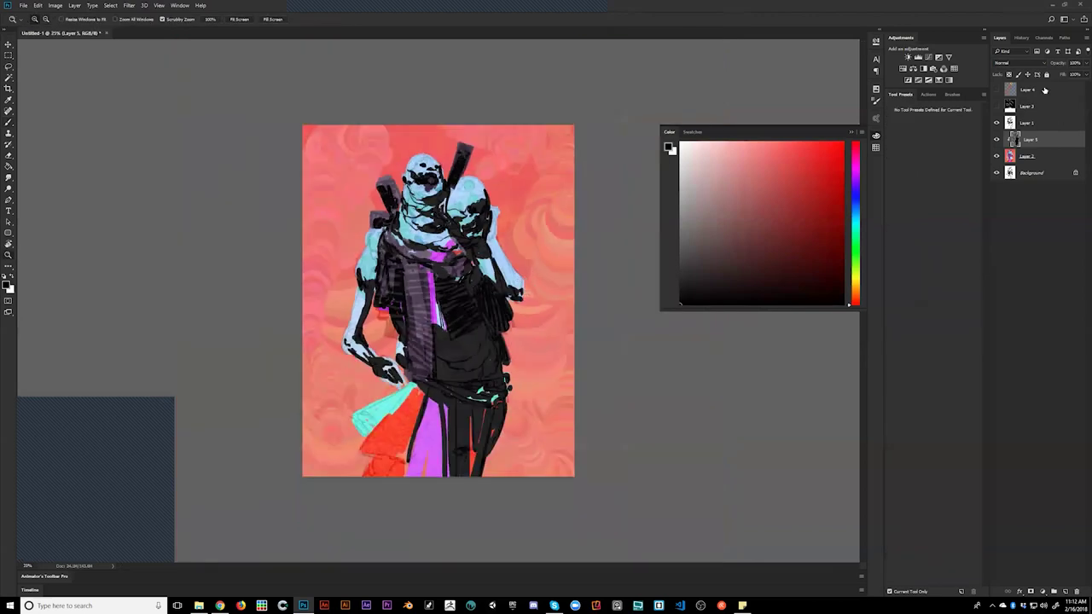
left_click_drag(1062, 75, 1051, 75)
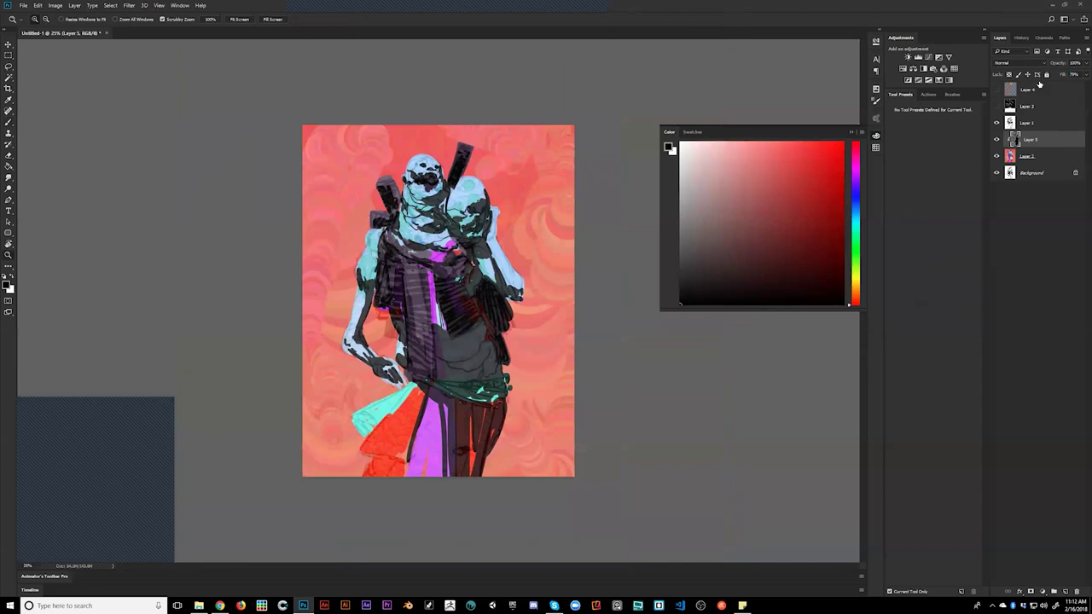
- Paint small shadow strokes on the shoulder and upper part of the lowered arm
key("b")
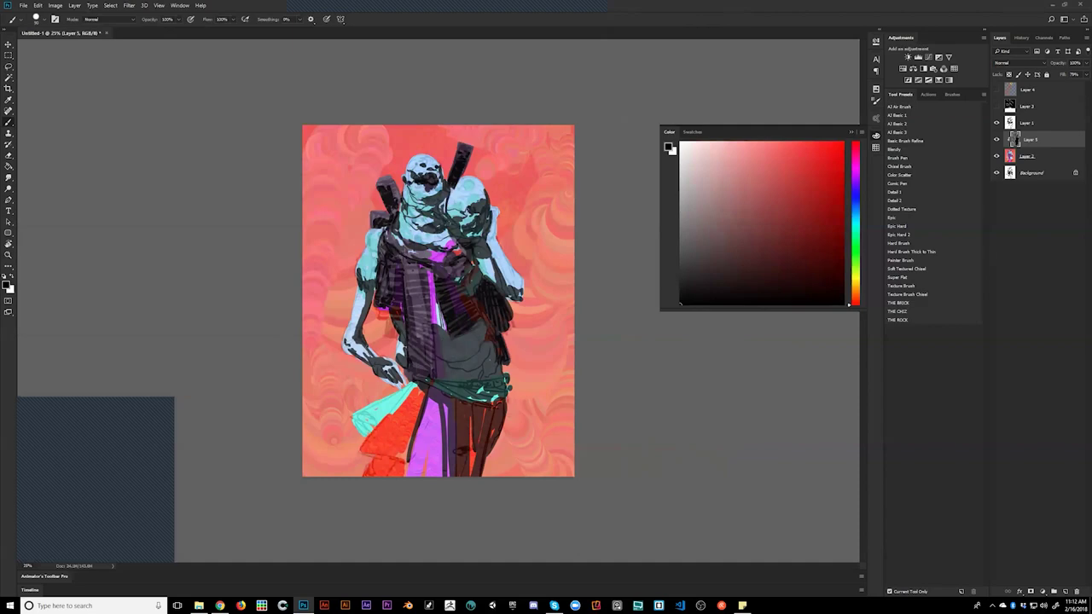
key("z")
left_click(368, 350)
key("r")
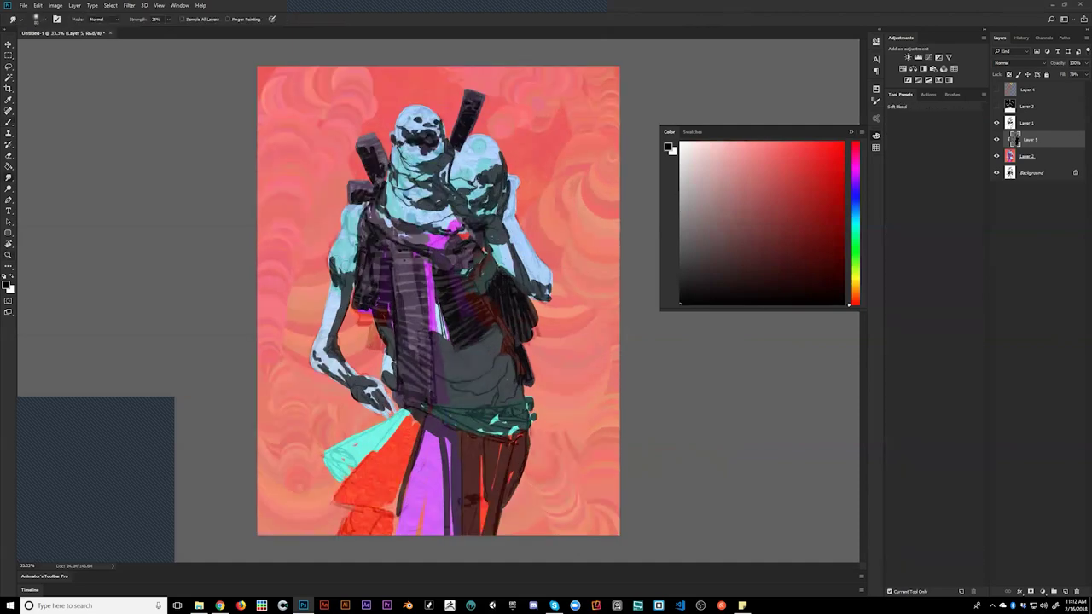
key("e")
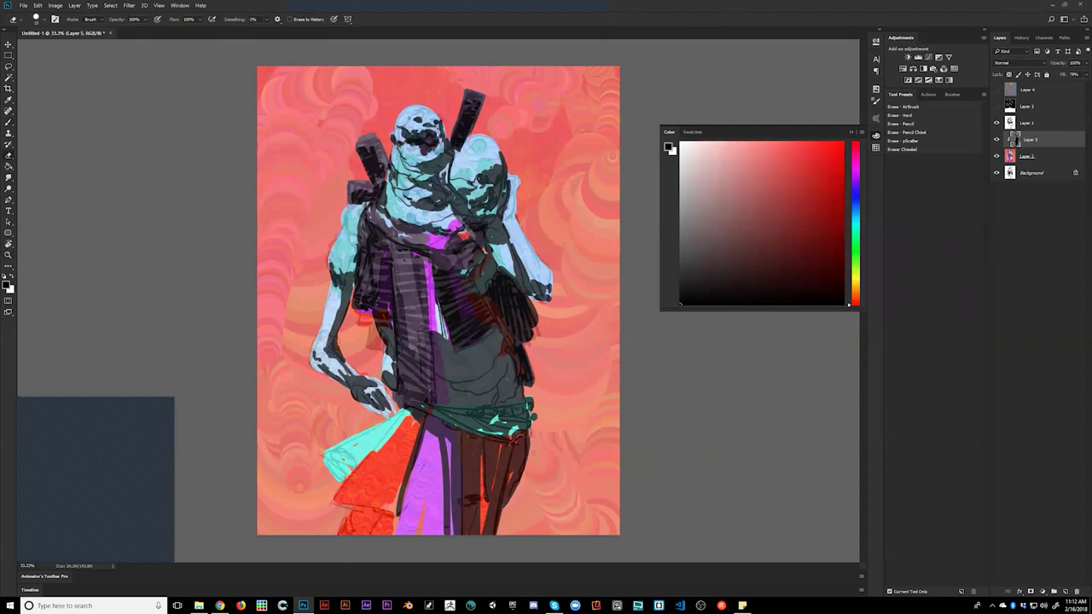
key("b")
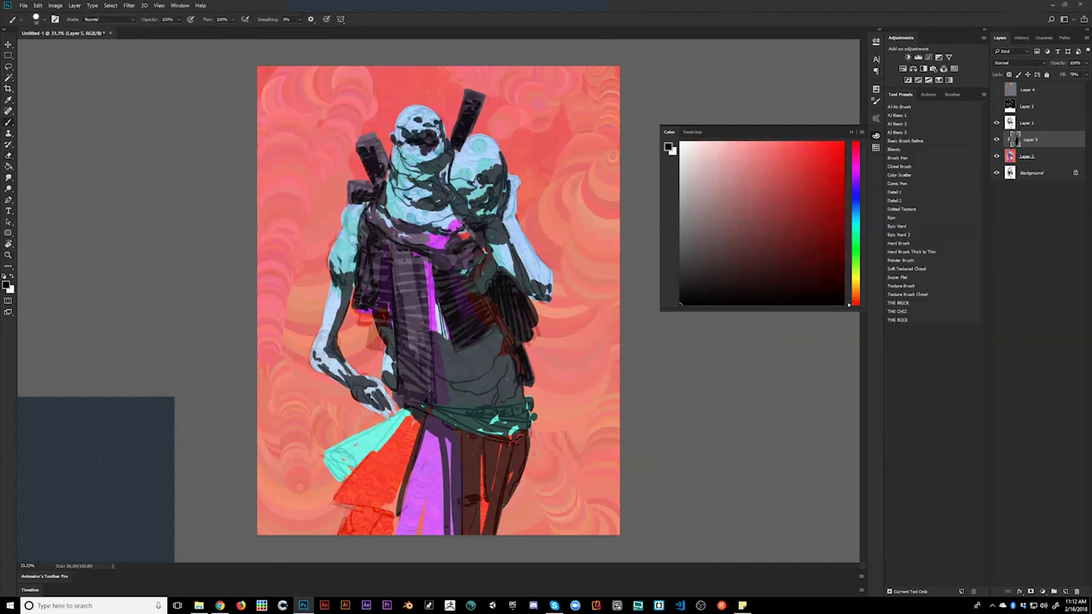
left_click_drag(353, 233, 348, 248)
- Switch to the full-screen view and paint finer shadow details around the eyes with a smaller brush
key("f")
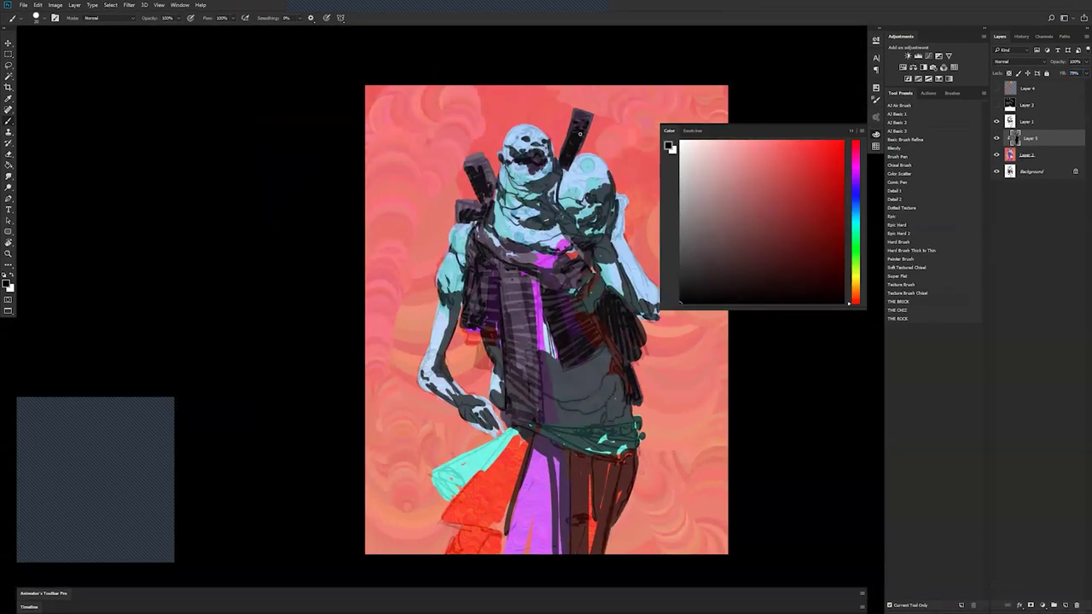
key("ctrl+plus")
key("bracketleft")
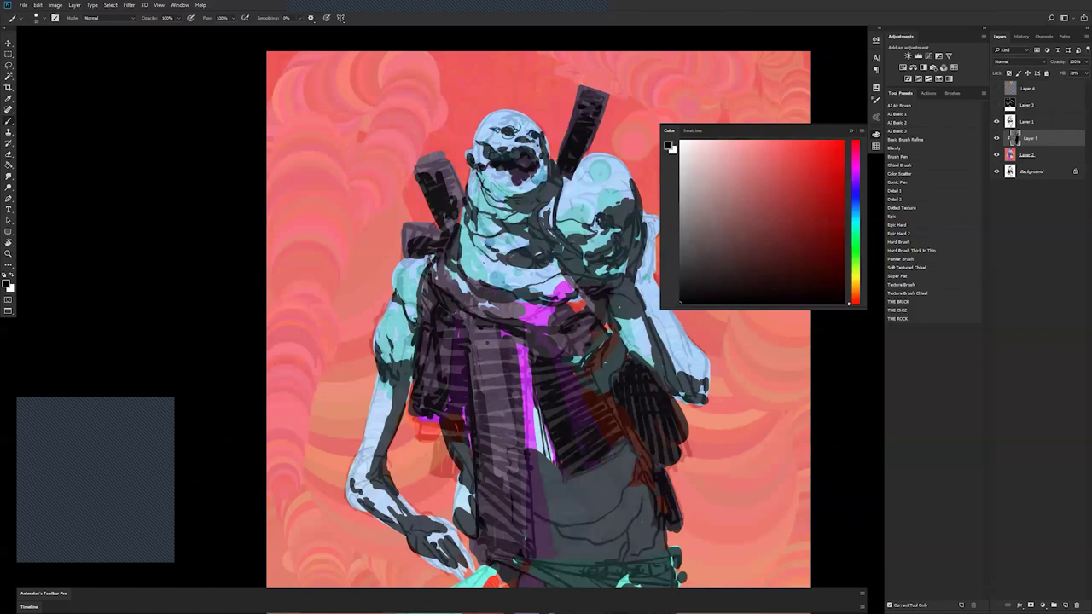
left_click_drag(533, 130, 541, 135)
key("bracketright")
key("bracketright")
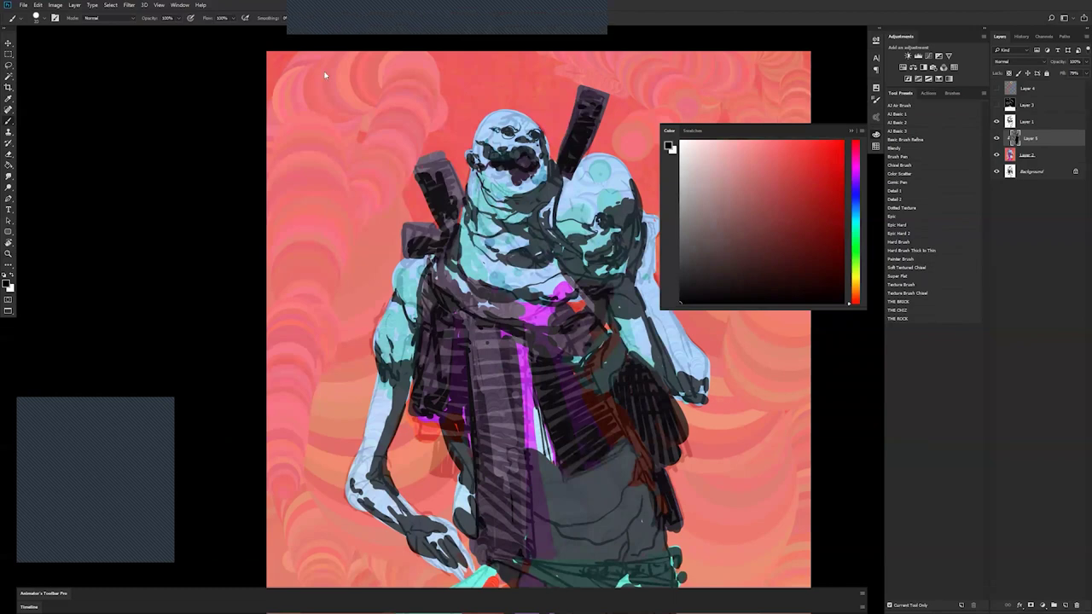
- Erase the shadow from the sliver of torso between the hanging scarf and the bent arm
left_click(468, 305, "alt")
mouse_move(537, 457)
left_mouse_down()
mouse_move(569, 380)
mouse_move(558, 393)
mouse_move(499, 344)
left_mouse_up()
key("e")
scroll(494, 345, "up", 1)
key("b")
key("e")
left_click_drag(394, 312, 394, 280)
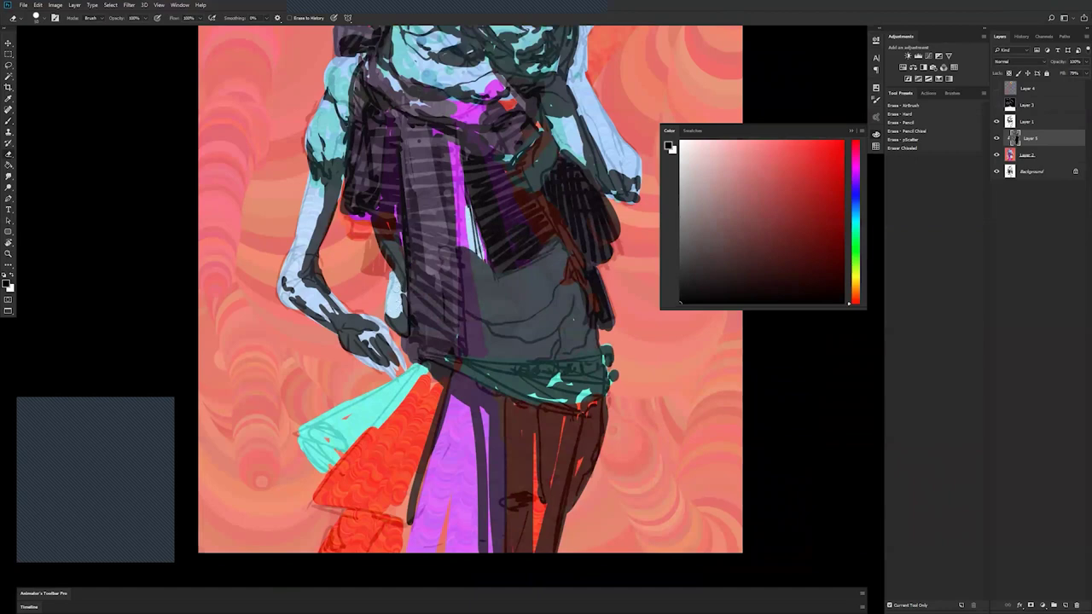
- Erase a curved light shape from the shadow along the chest gap and across the belly under the vest flap
mouse_move(482, 267)
left_mouse_down()
mouse_move(502, 327)
mouse_move(518, 340)
left_mouse_up()
key("b")
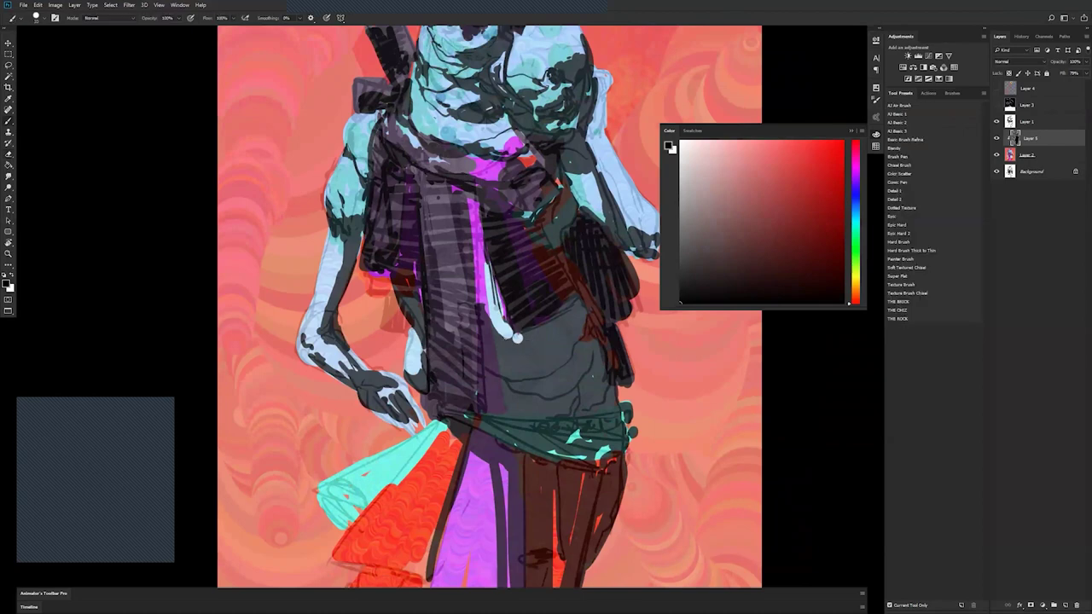
key("e")
mouse_move(520, 338)
left_mouse_down()
mouse_move(553, 340)
mouse_move(518, 353)
mouse_move(503, 344)
left_mouse_up()
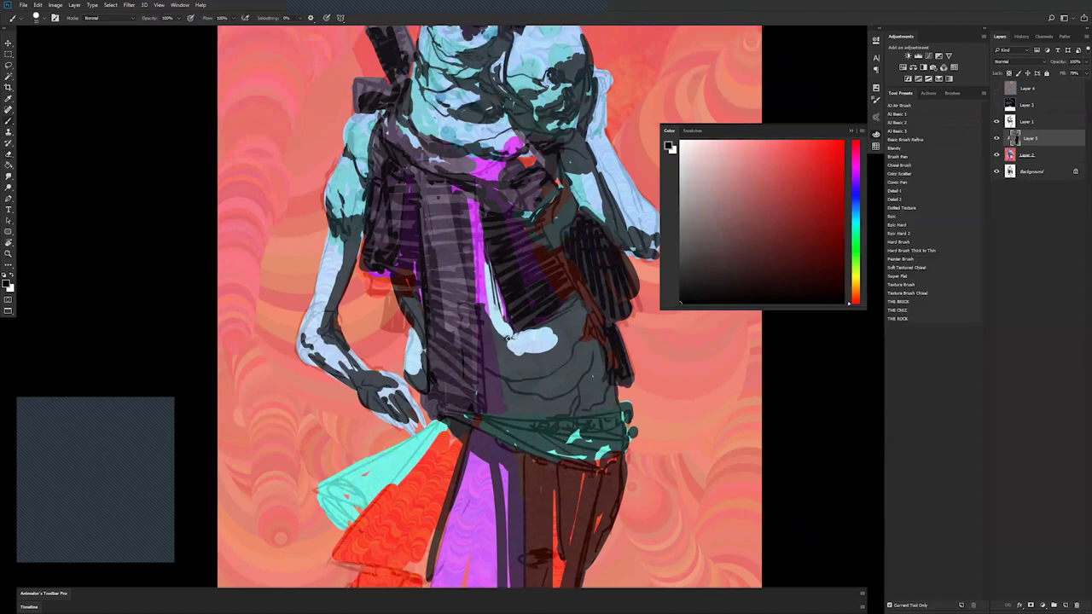
- Erase and repaint parts of the shadows around the bearded head's eyes, cheeks and mouth
key("z")
left_click(538, 376, "alt")
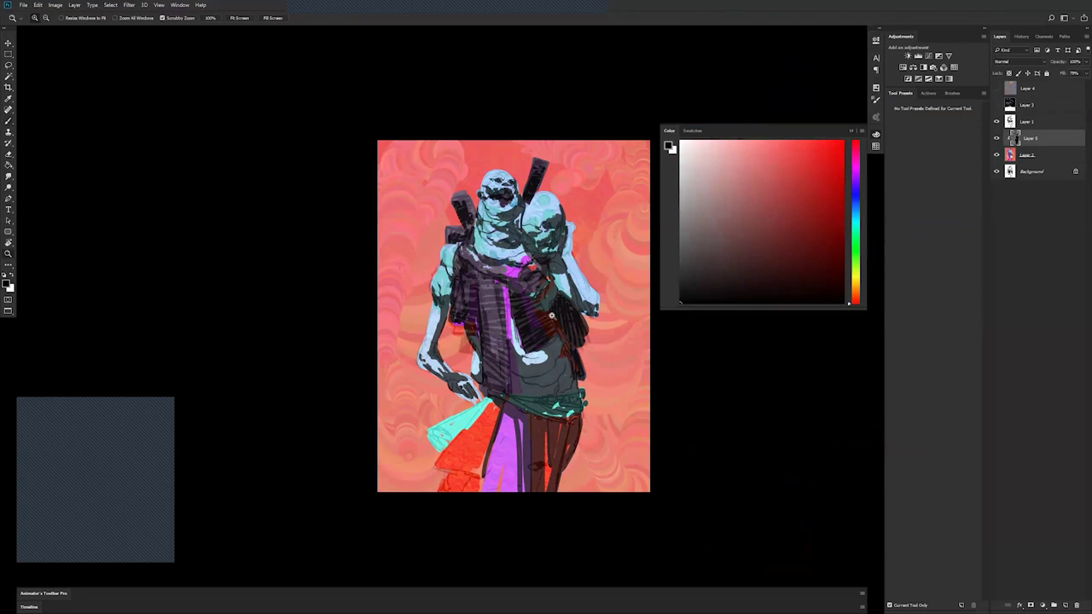
key("b")
key("z")
left_click(531, 341)
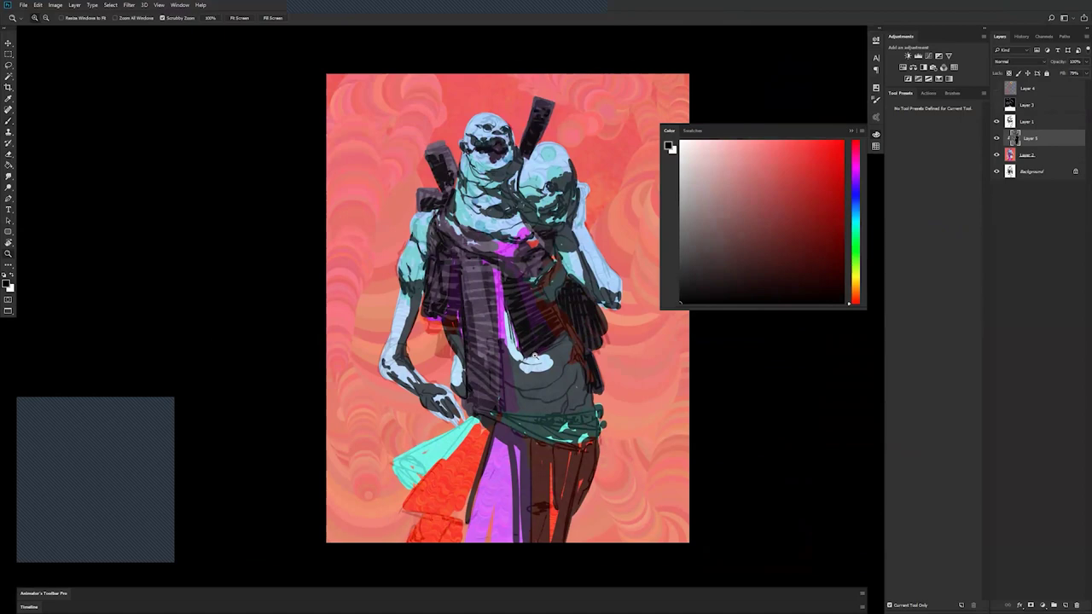
key("e")
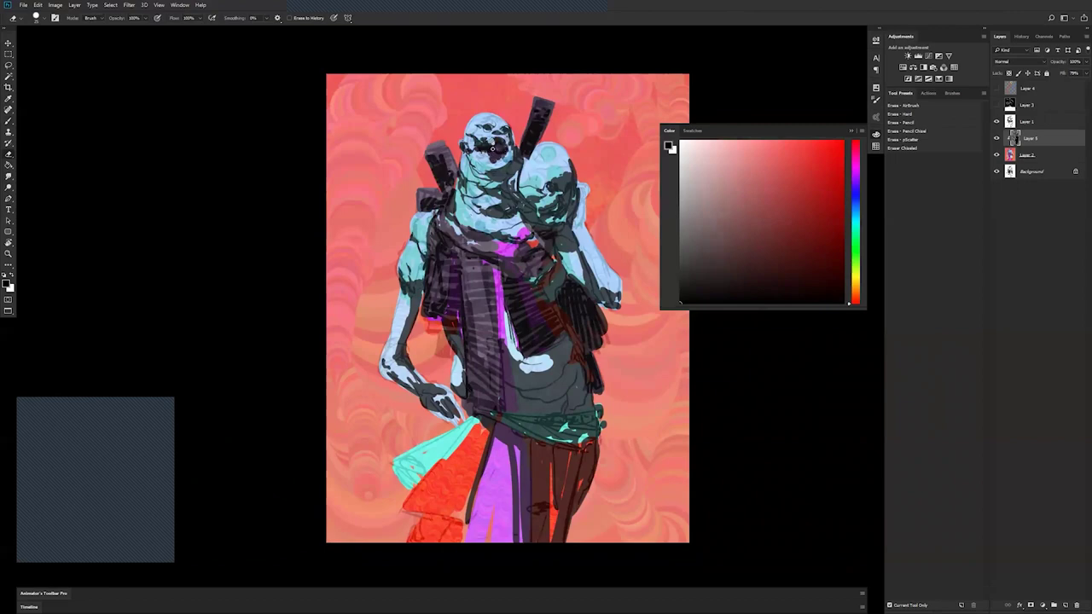
key("b")
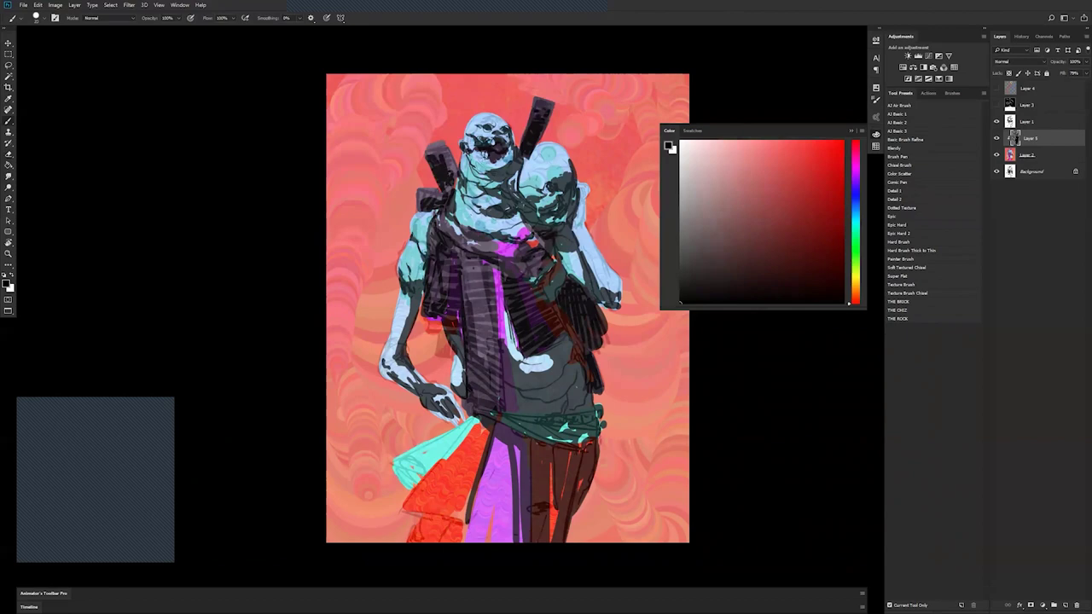
left_click_drag(476, 149, 480, 156)
left_click(497, 160)
- Refine the shadow strokes around the bearded head's mouth, jaw and neck folds with the Brush and Smudge tools
key("z")
left_click(492, 215)
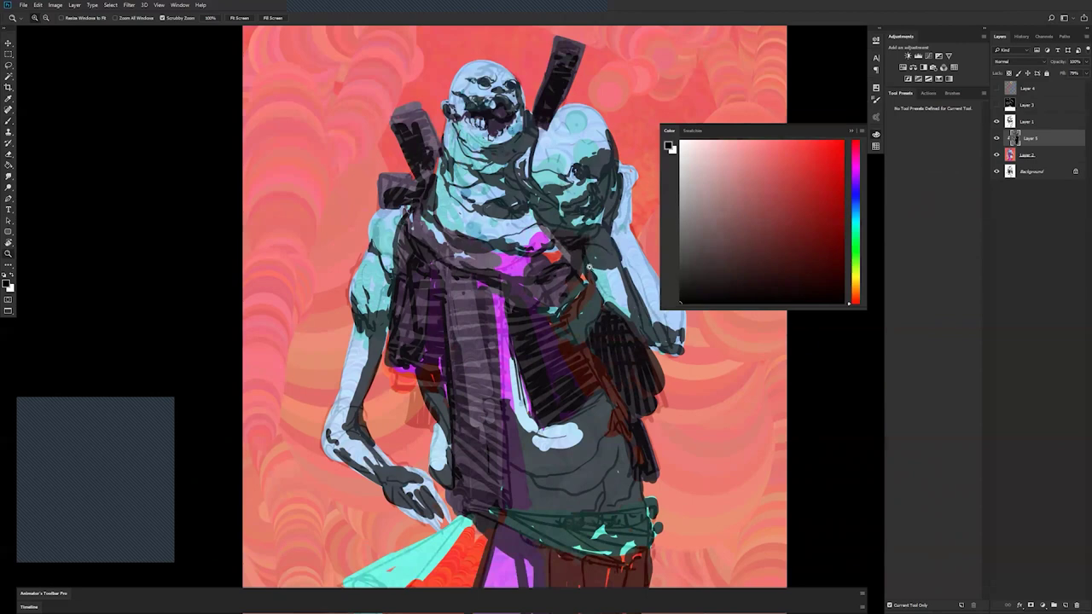
key("b")
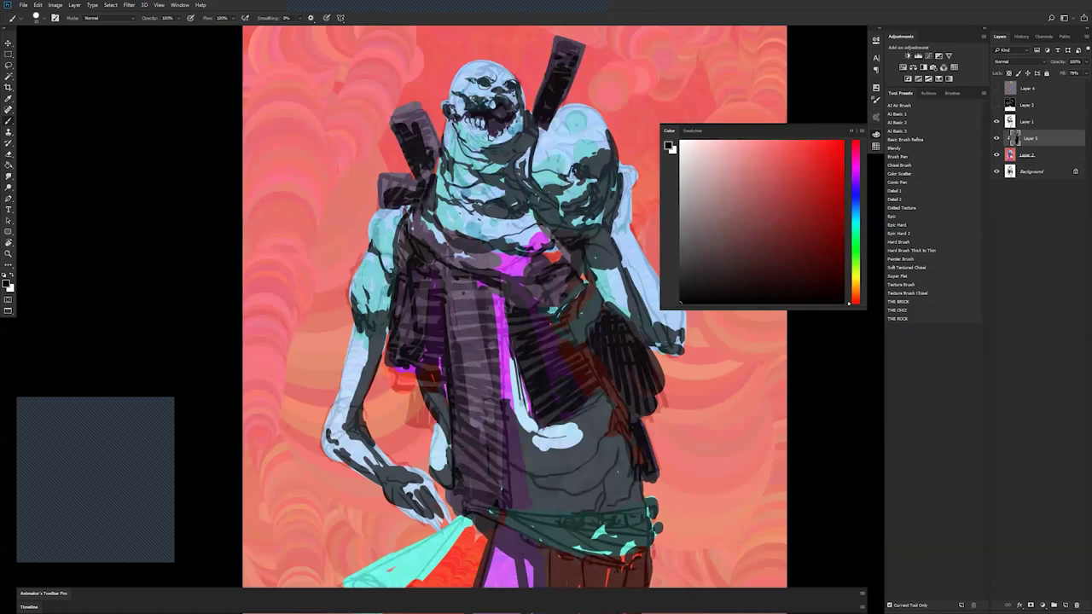
key("r")
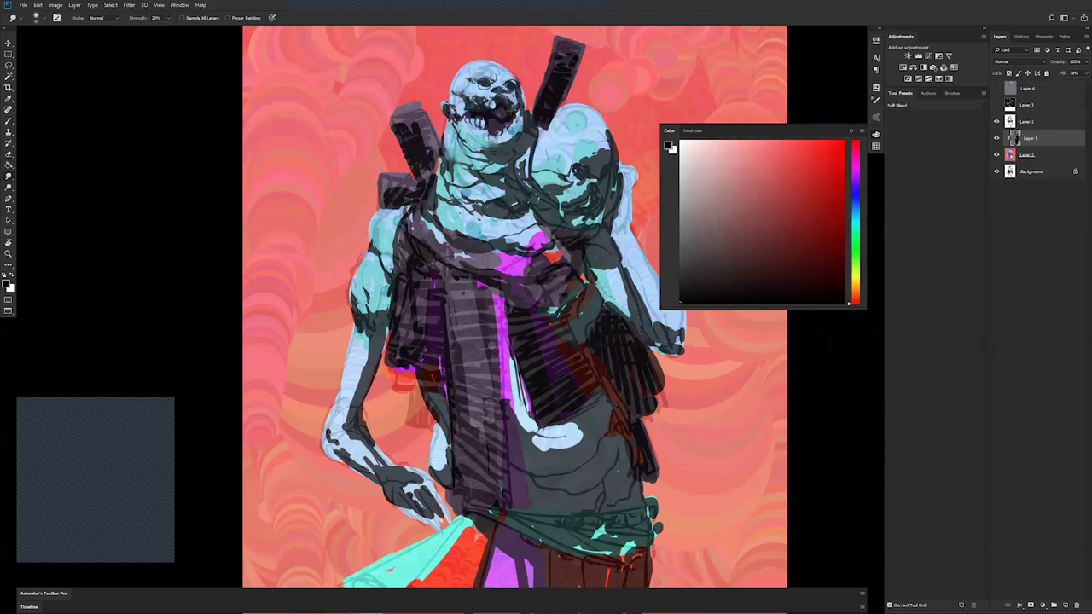
key("z")
left_click(528, 197, "alt")
left_click(530, 198, "alt")
left_click(544, 203)
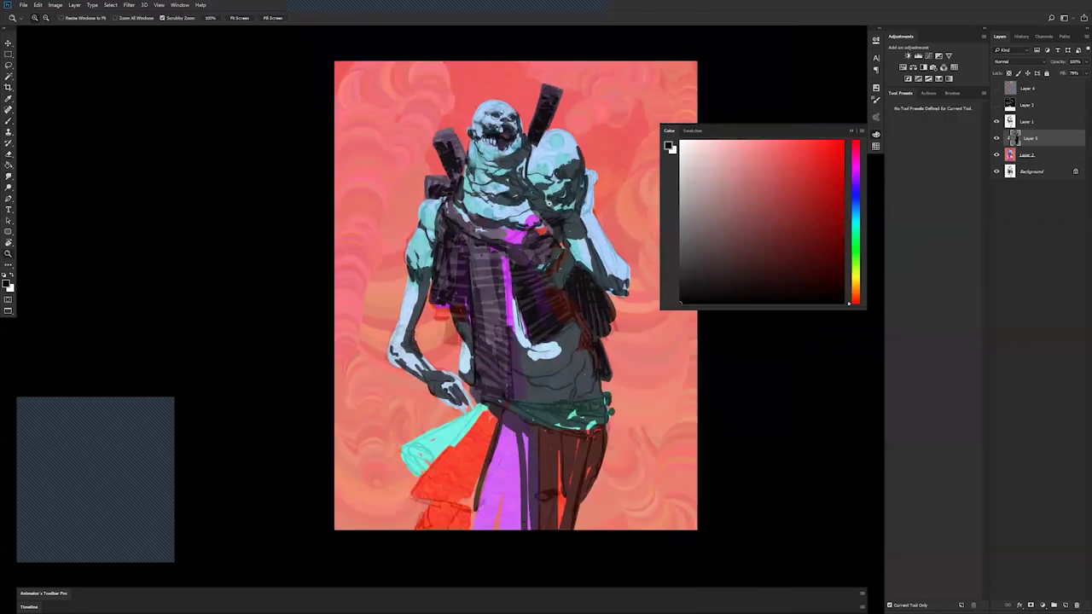
- Fill the shadow across the chest at the top of the hanging scarf with black brush strokes
key("r")
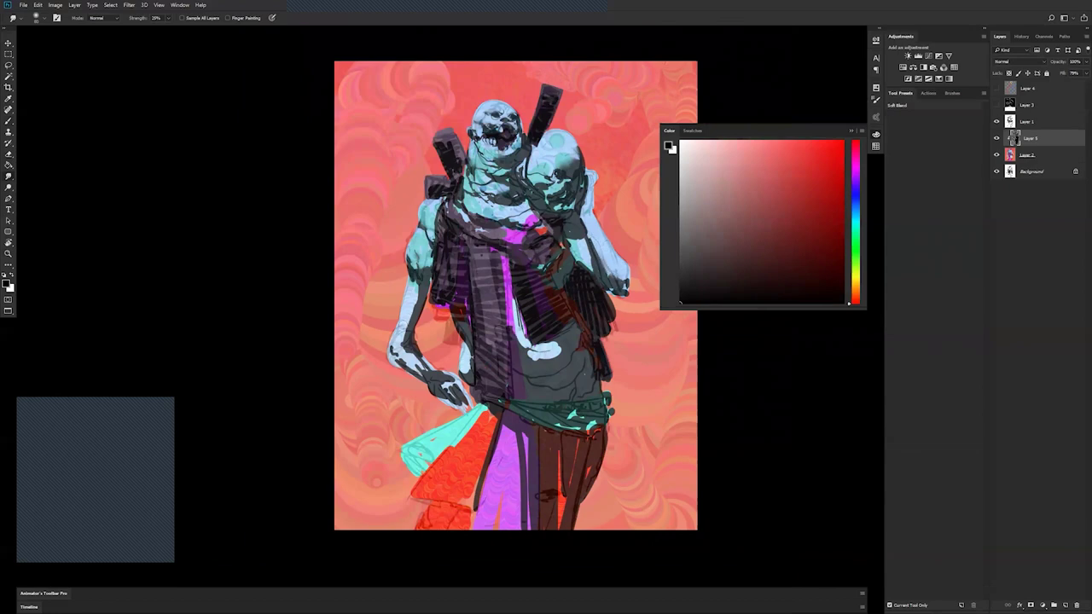
key("b")
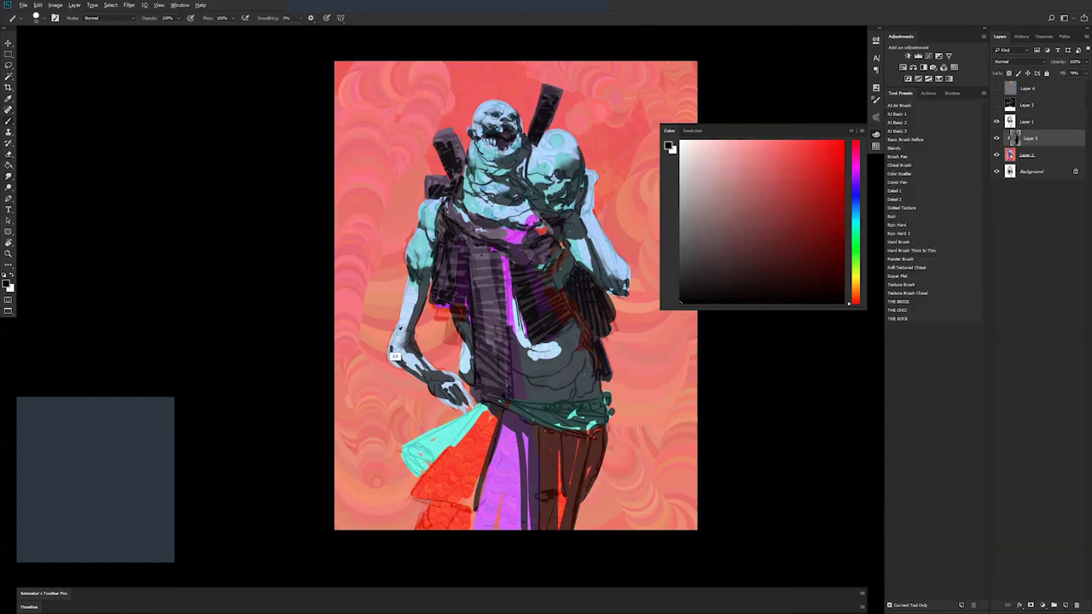
left_click(398, 360, "alt")
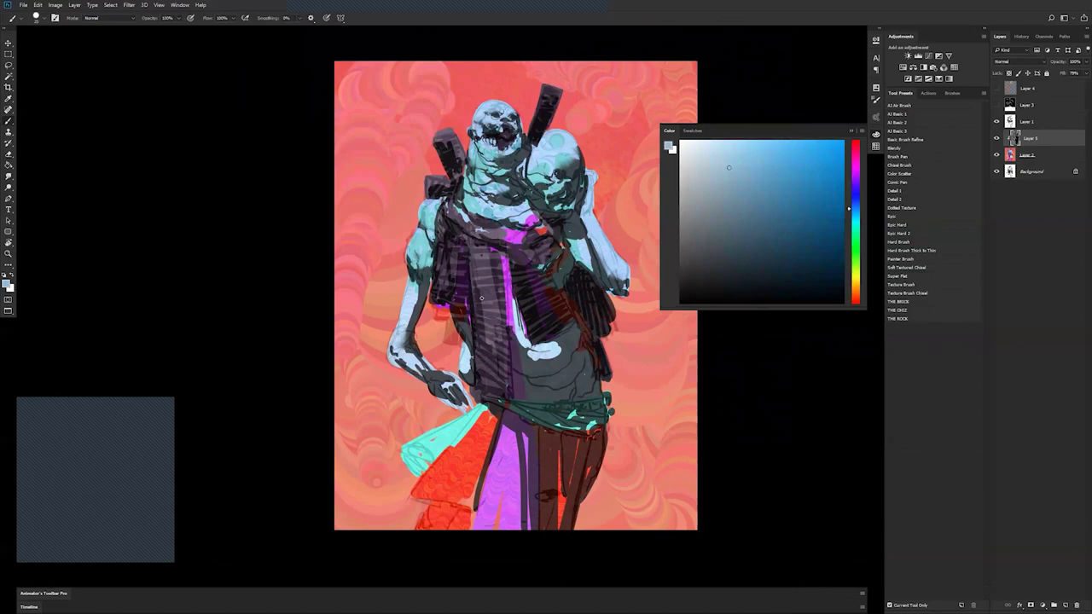
key("d")
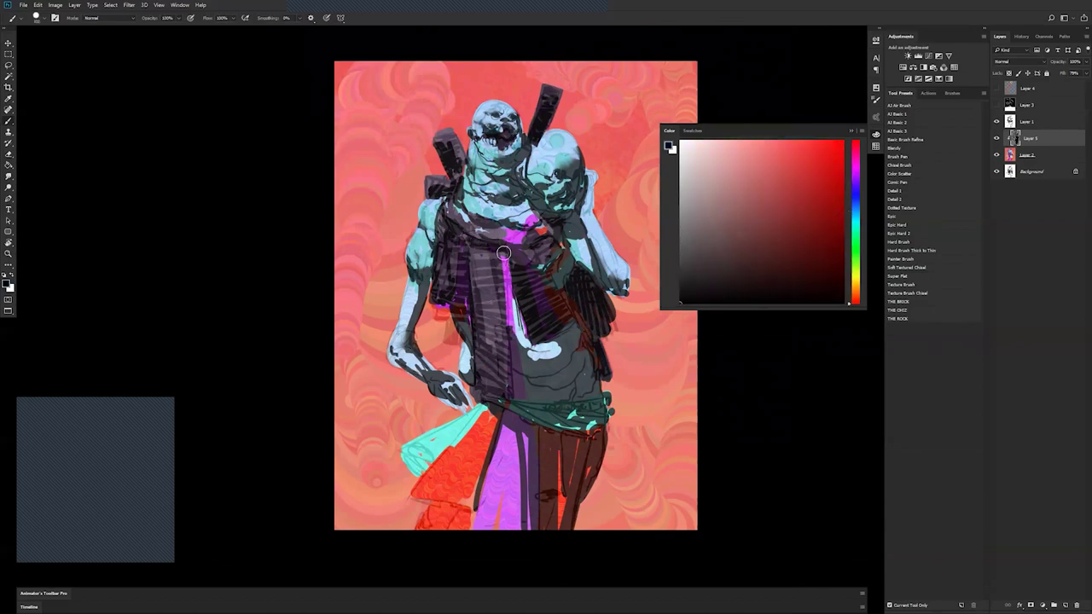
mouse_move(501, 254)
left_mouse_down()
mouse_move(468, 240)
mouse_move(470, 267)
mouse_move(503, 258)
mouse_move(476, 266)
mouse_move(480, 275)
mouse_move(517, 256)
mouse_move(513, 279)
mouse_move(503, 255)
mouse_move(506, 282)
mouse_move(537, 325)
mouse_move(526, 317)
mouse_move(550, 339)
left_mouse_up()
key("bracketleft")
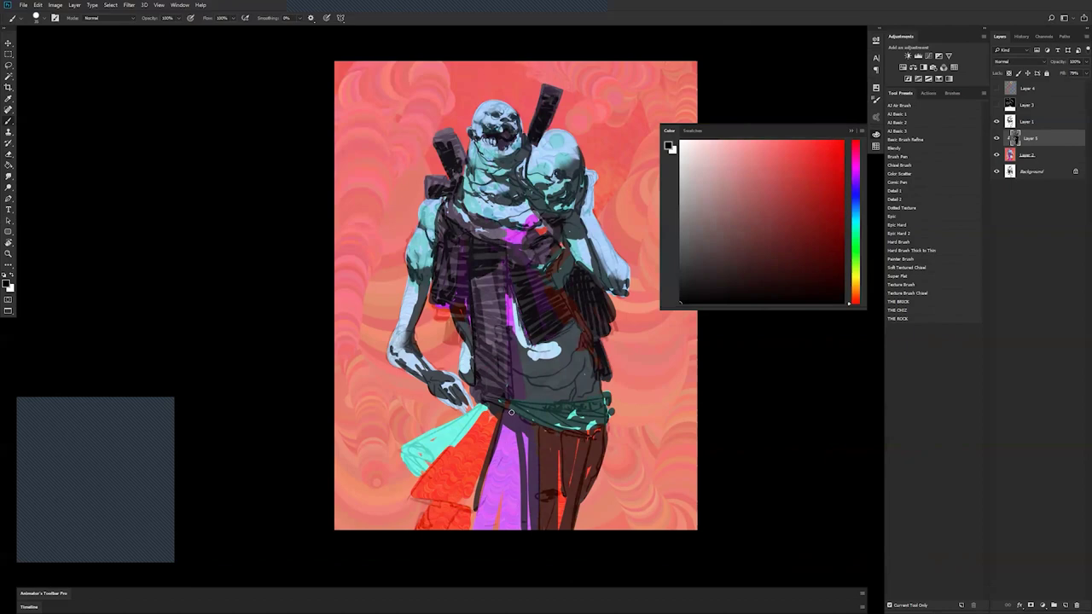
- Paint black shadow over the hand at the hip, and refine the wrist and forearm shadow edges by erasing
left_click_drag(474, 406, 483, 410)
mouse_move(452, 402)
left_mouse_down()
mouse_move(442, 401)
mouse_move(463, 411)
mouse_move(466, 399)
mouse_move(476, 413)
left_mouse_up()
key("e")
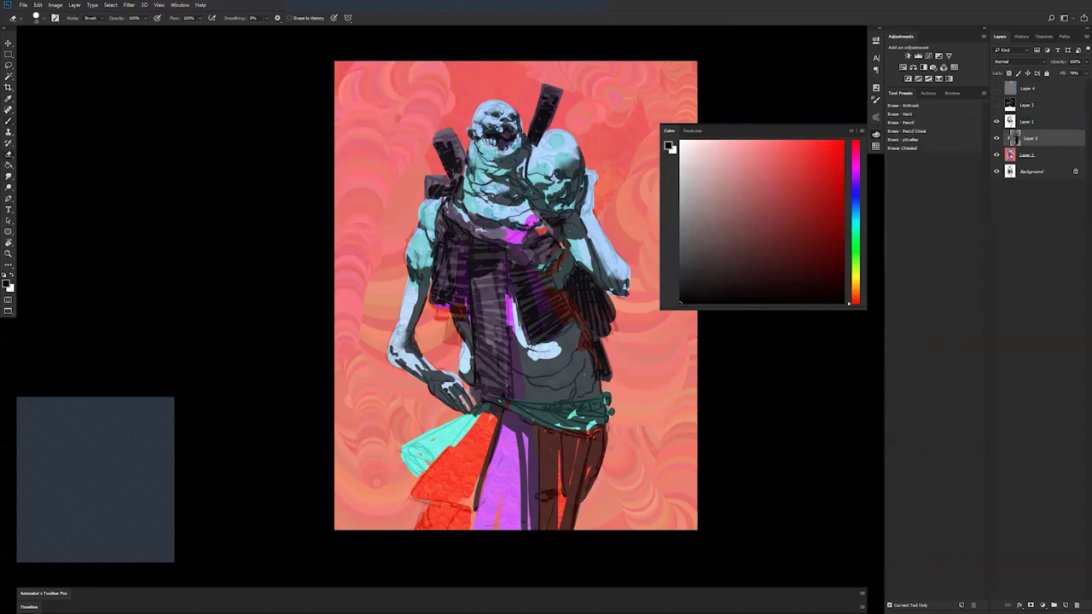
key("b")
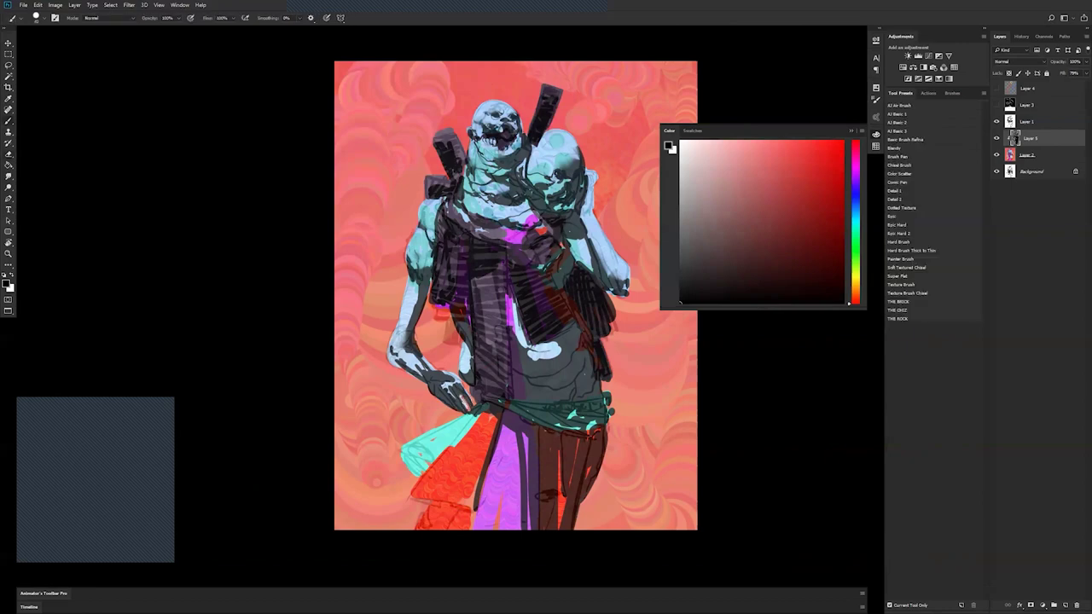
key("e")
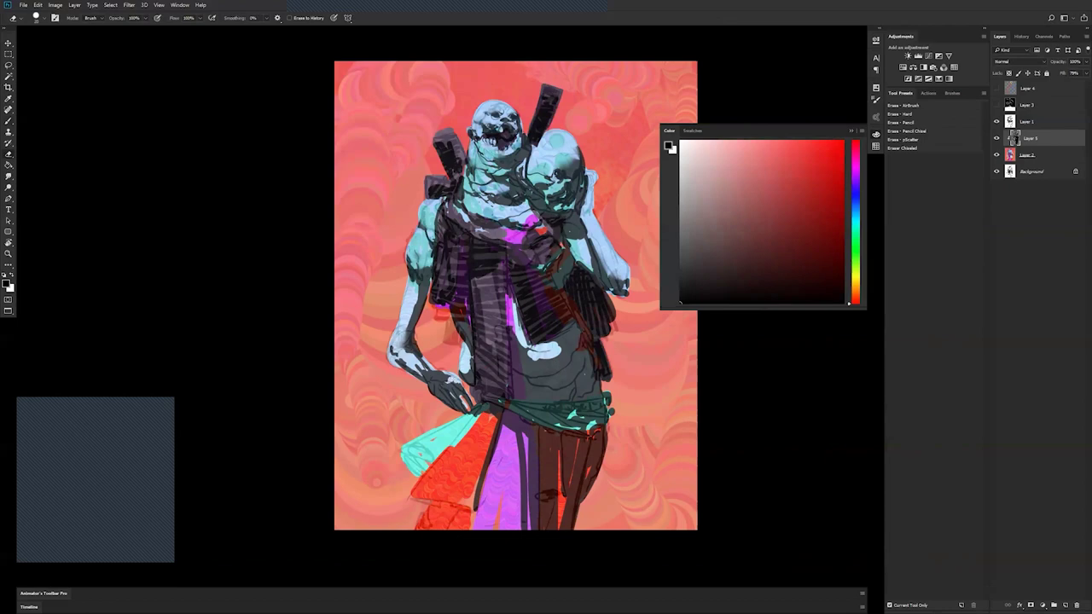
key("b")
left_click_drag(446, 386, 444, 388)
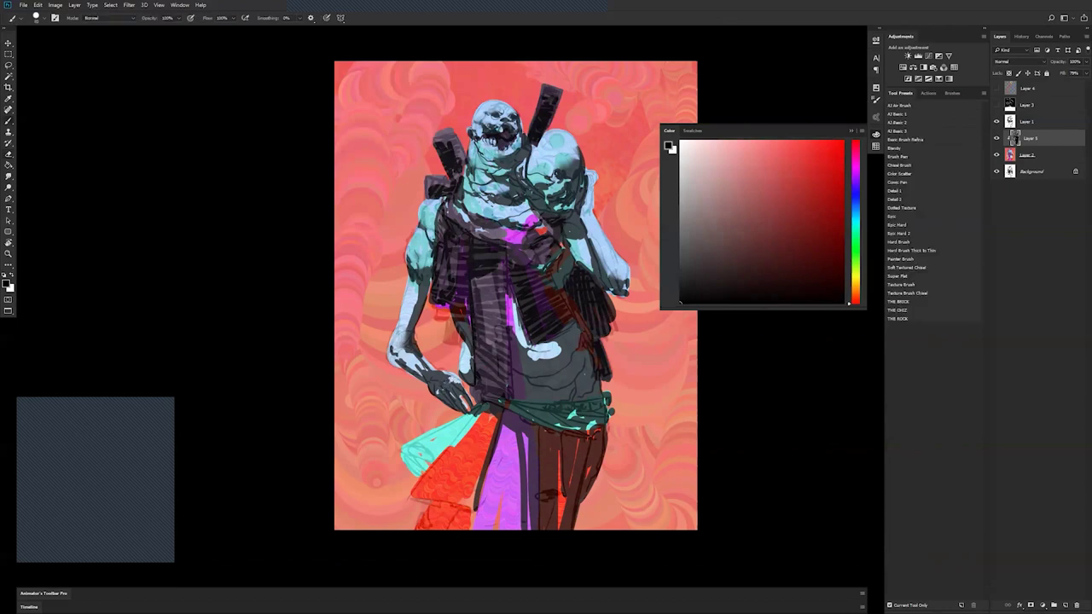
key("e")
left_click_drag(433, 377, 445, 375)
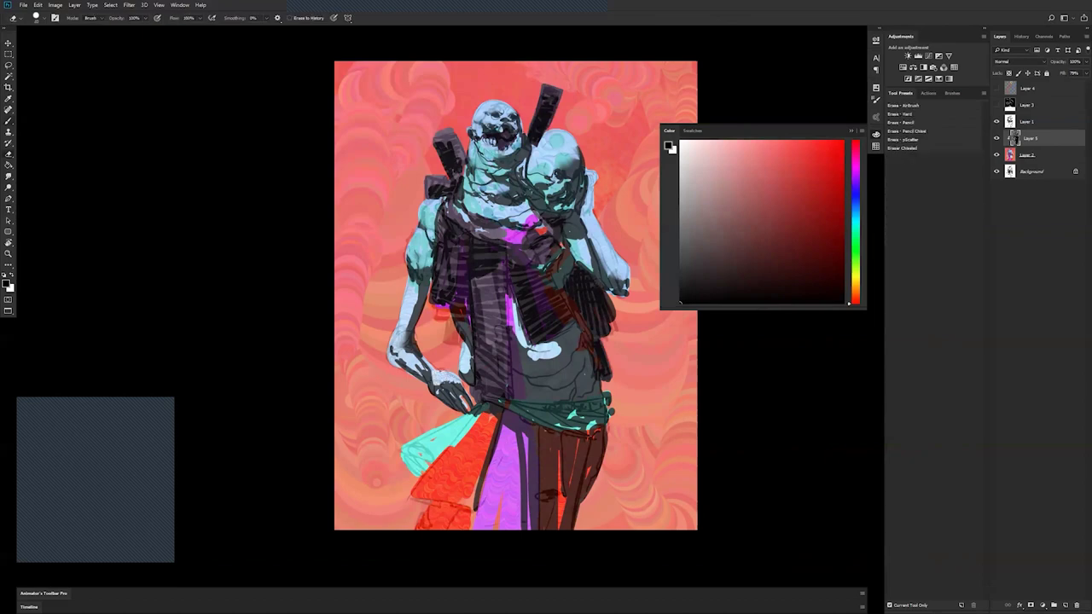
left_click_drag(431, 378, 422, 374)
- Add a new empty layer above the faint sketch line layer, and make the line layer active again
left_click(1050, 126)
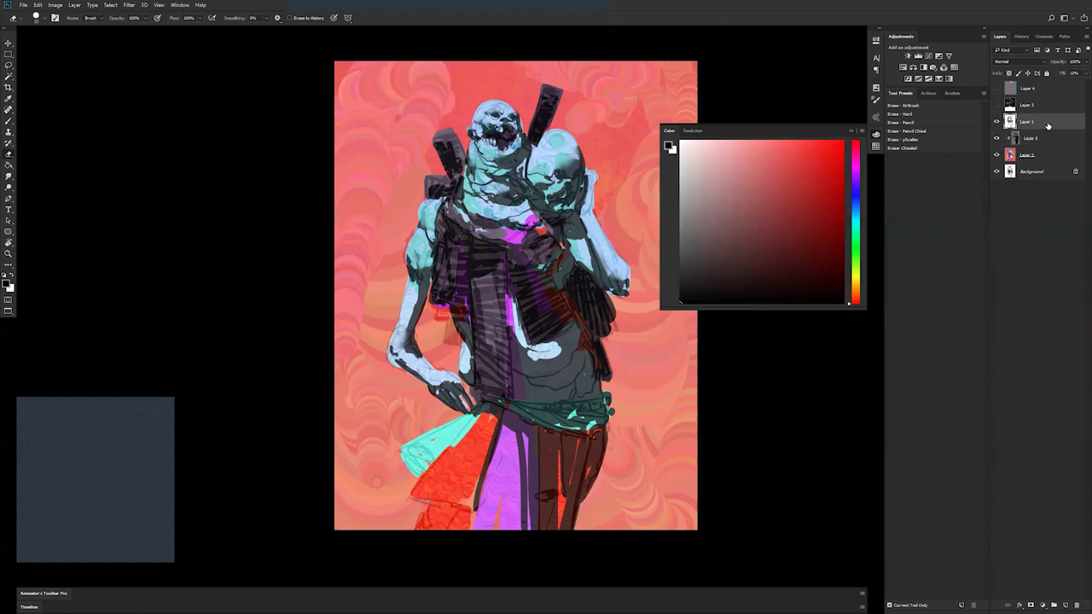
key("ctrl+shift+alt+n")
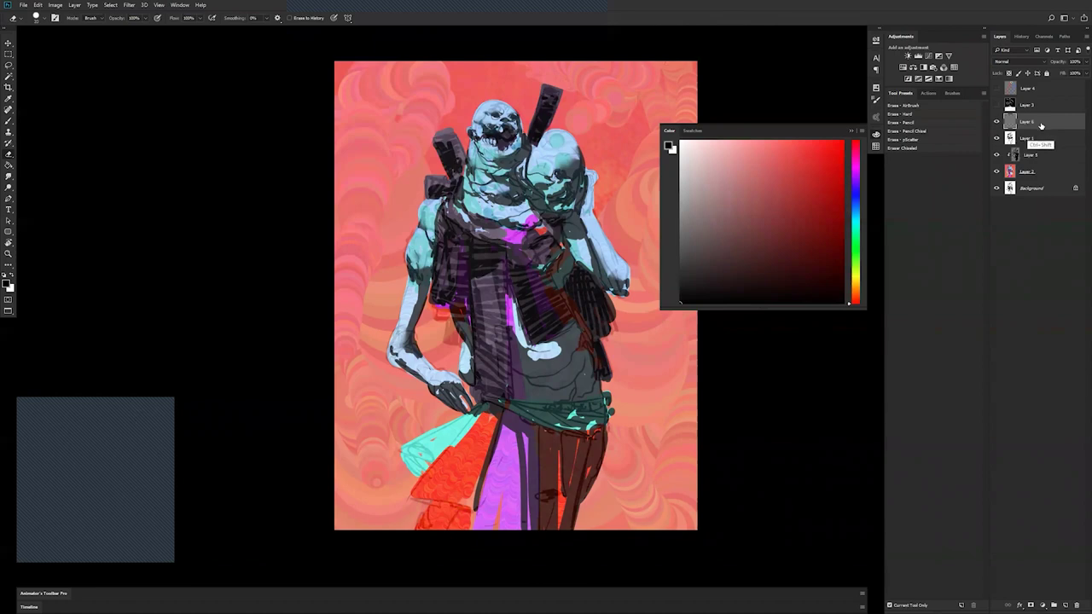
key("alt+bracketleft")
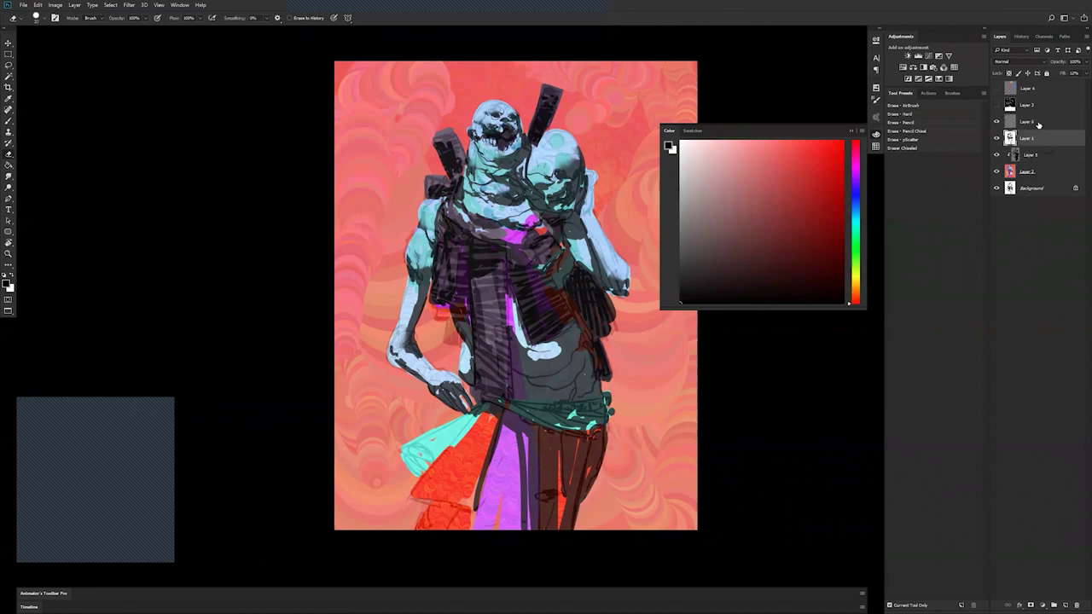
- Try shifting the sketch line layer's shadow and highlight tones with Color Balance
key("ctrl+b")
mouse_move(824, 165)
left_mouse_down()
mouse_move(844, 168)
mouse_move(825, 168)
mouse_move(829, 185)
mouse_move(845, 184)
mouse_move(831, 175)
mouse_move(838, 166)
mouse_move(839, 184)
mouse_move(822, 184)
left_mouse_up()
left_click(772, 208)
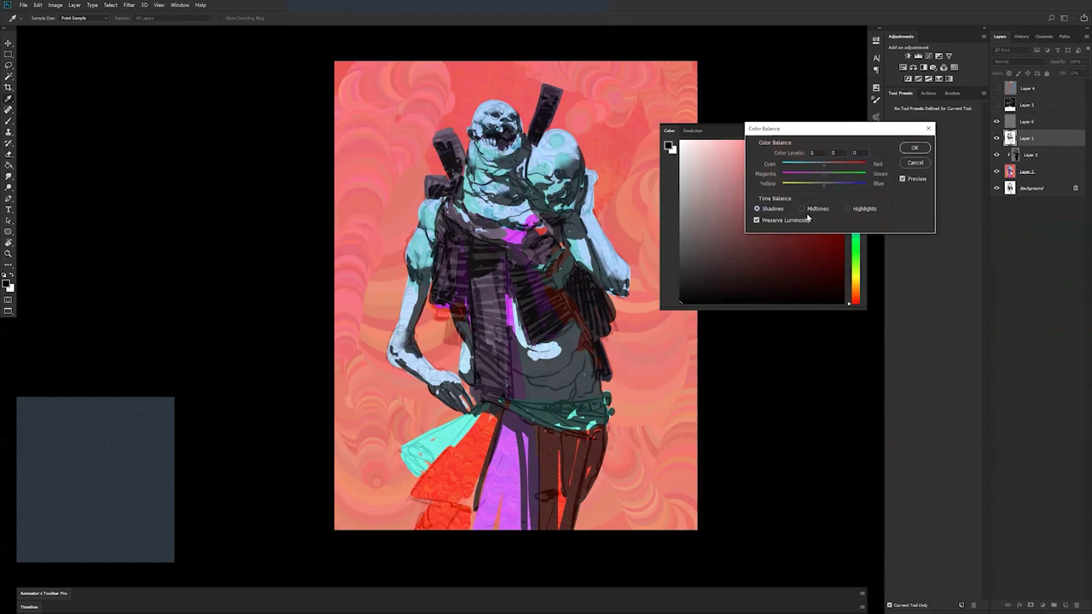
left_click(802, 208)
left_click(778, 208)
left_click_drag(824, 185, 812, 189)
mouse_move(824, 168)
left_mouse_down()
mouse_move(833, 168)
mouse_move(824, 177)
left_mouse_up()
left_click(860, 209)
left_click_drag(824, 185, 816, 176)
left_click_drag(824, 167, 830, 167)
left_click(915, 149)
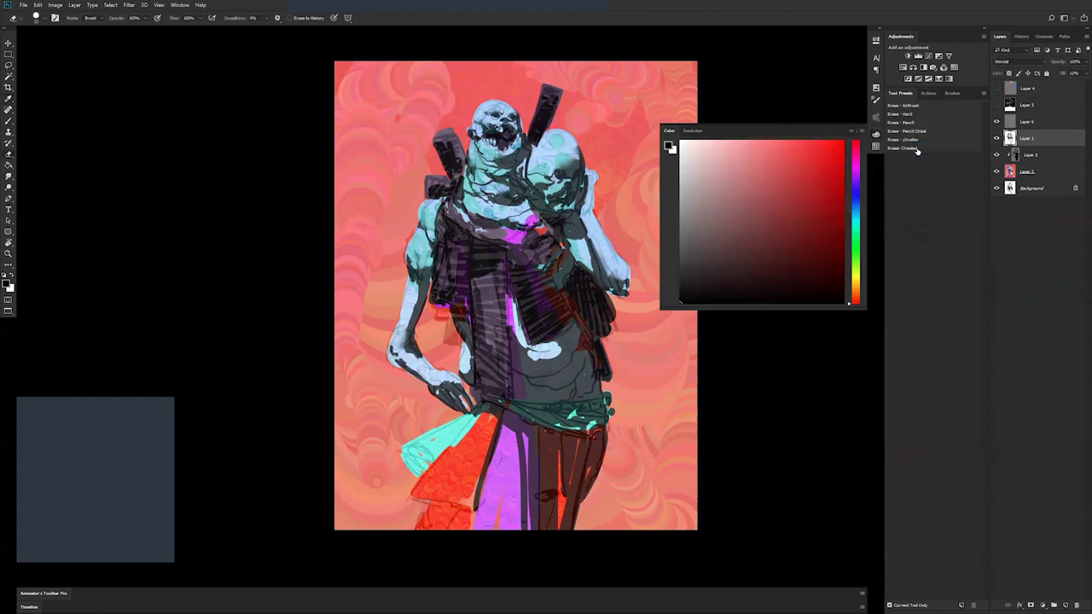
- Try colorizing the sketch line layer with Hue/Saturation, raising its saturation and setting lightness to +18
key("ctrl+u")
left_click(945, 244)
left_click_drag(863, 239, 884, 219)
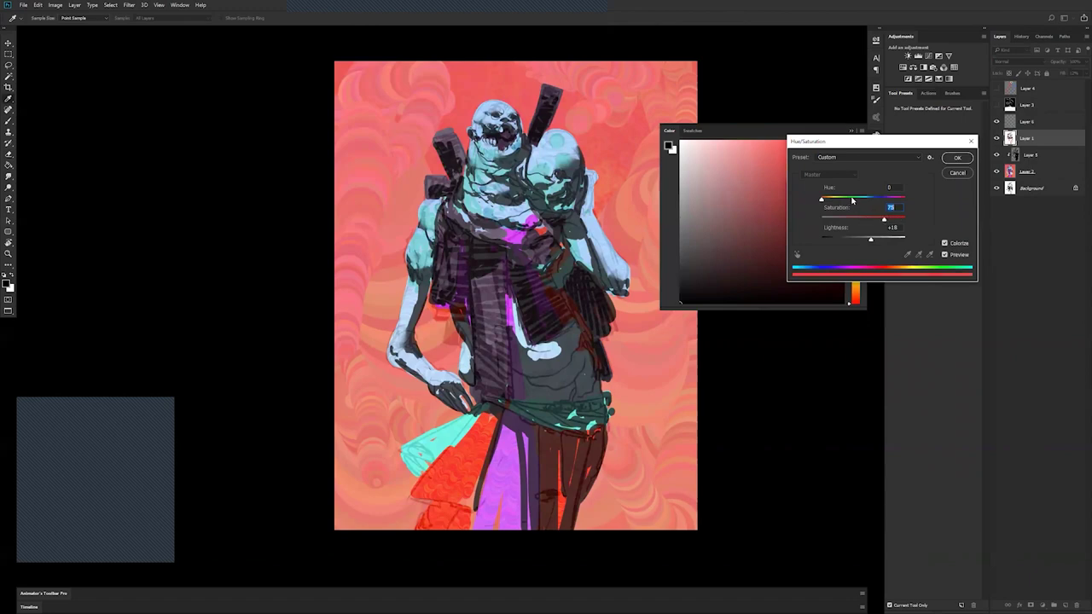
left_click(957, 158)
- Compare the painting with and without the sketch line layer, and delete that layer
key("e")
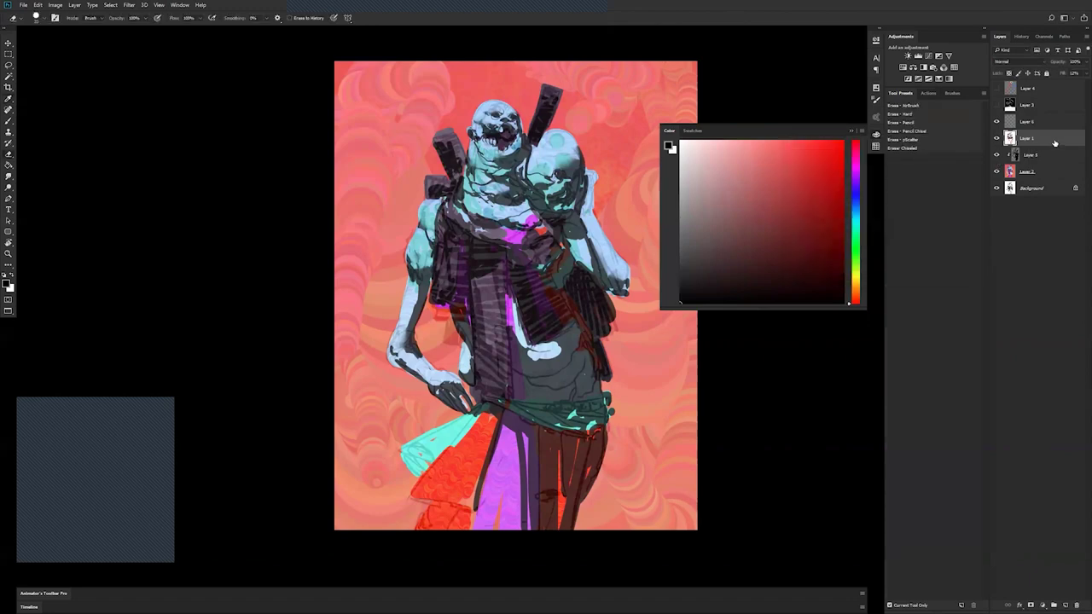
left_click(996, 139)
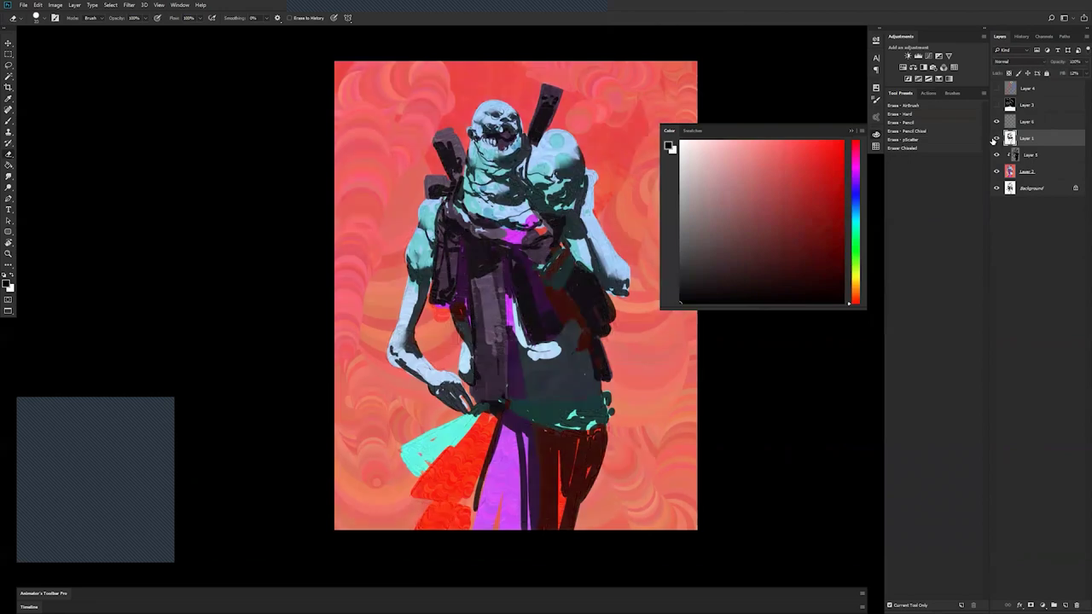
left_click(994, 139)
left_click(995, 139)
left_click(996, 139)
key("Delete")
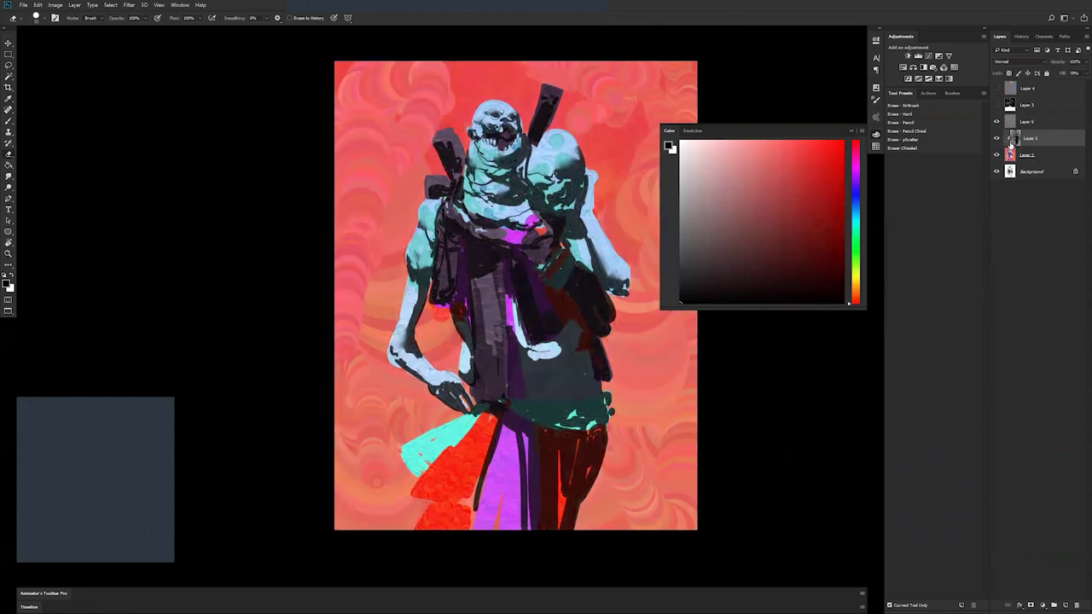
- Colorize the clipped shadow layer with Hue/Saturation at hue 242, saturation 60 and lightness +7
key("ctrl+u")
left_click(944, 244)
mouse_move(862, 239)
left_mouse_down()
mouse_move(879, 240)
mouse_move(866, 241)
mouse_move(868, 221)
mouse_move(884, 221)
mouse_move(850, 202)
mouse_move(880, 201)
mouse_move(866, 212)
mouse_move(879, 207)
mouse_move(868, 242)
left_mouse_up()
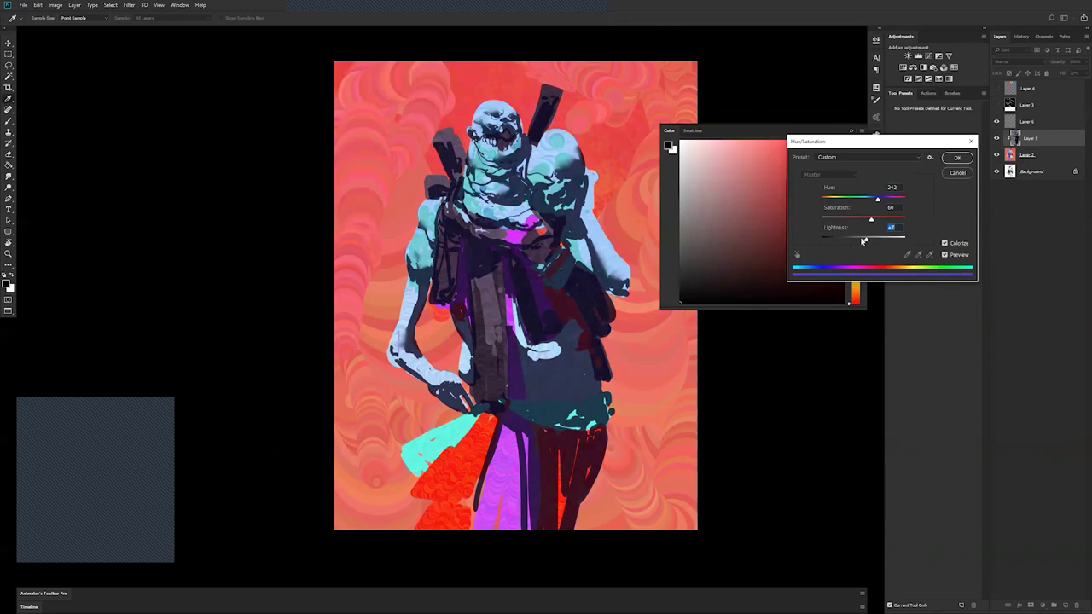
left_click(955, 161)
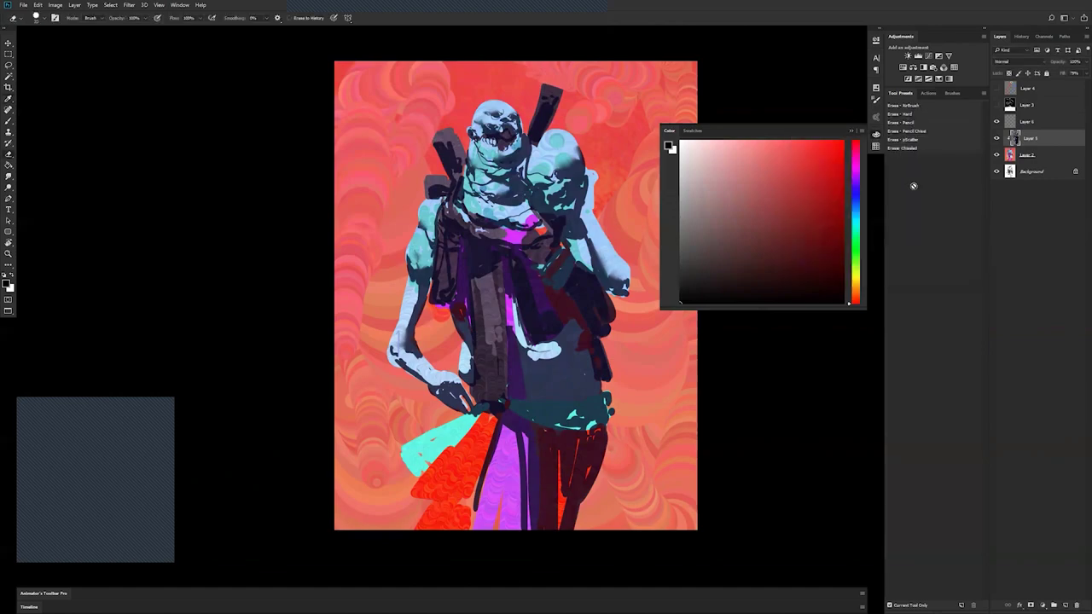
- Leave the full-screen view, switch to Chrome and search Google Images for "riot games splash artists"
key("f")
key("f")
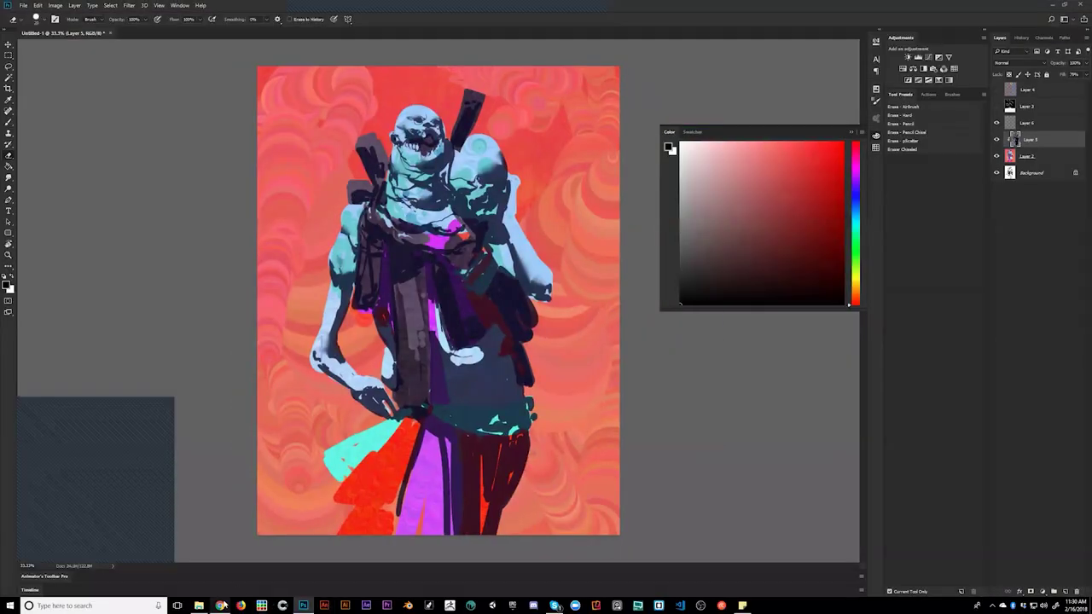
left_click(219, 605)
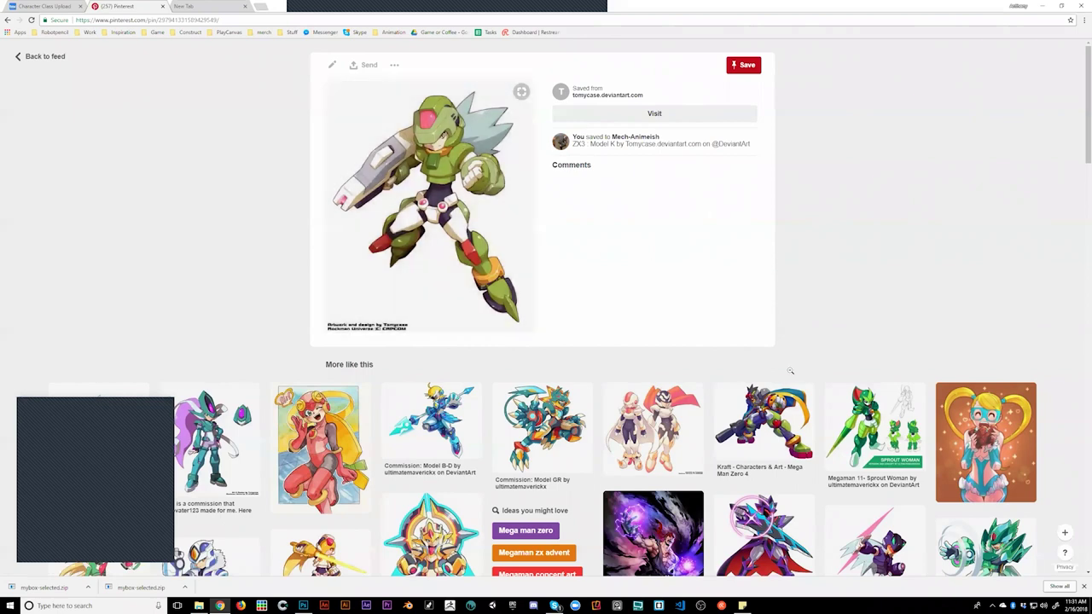
left_click(224, 10)
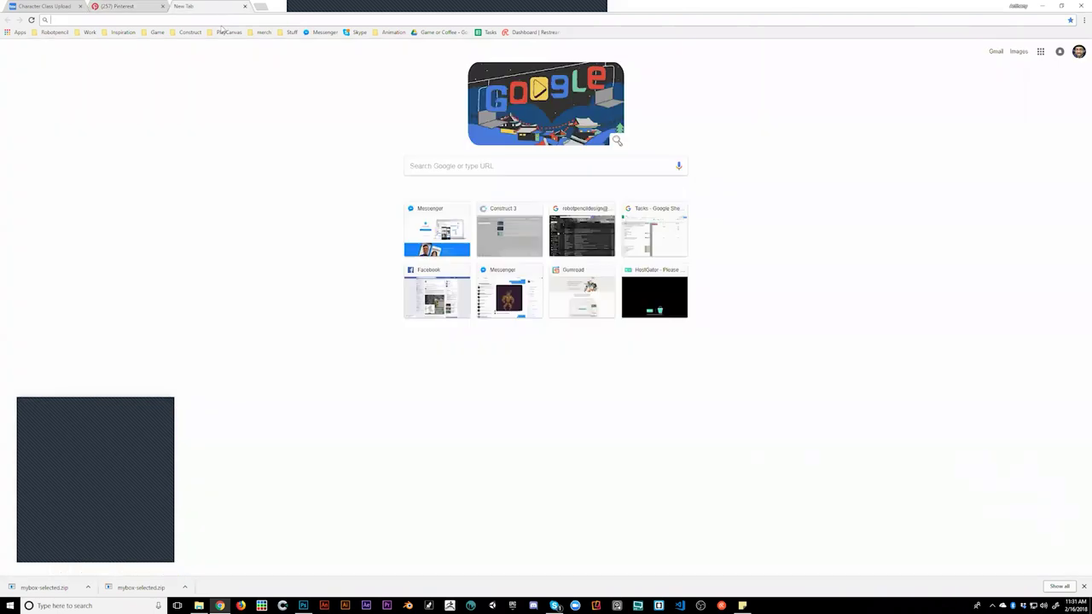
type("riot games")
type("splash artists")
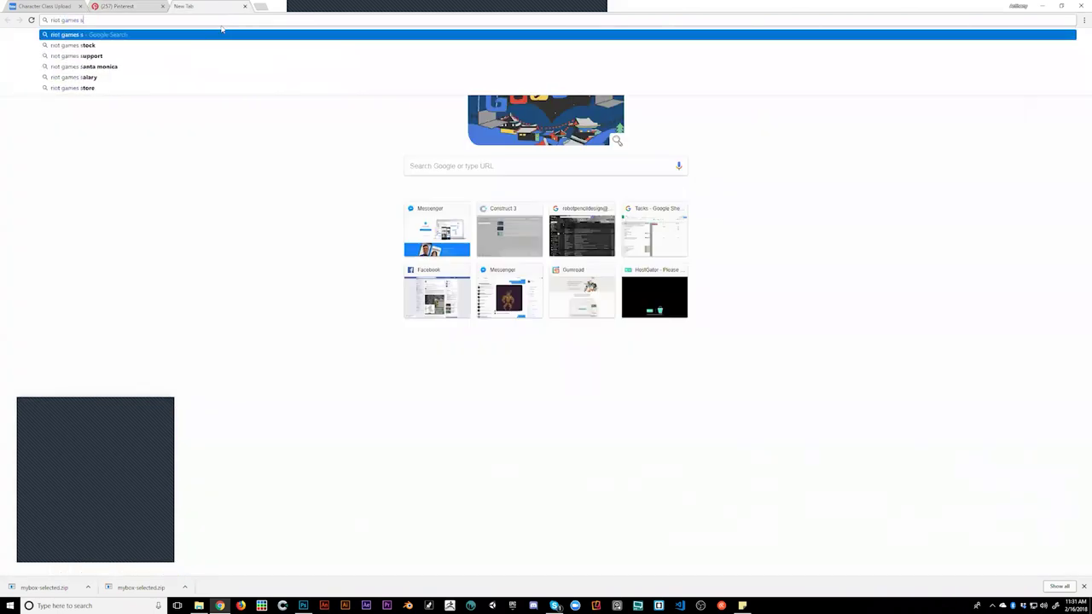
key("Return")
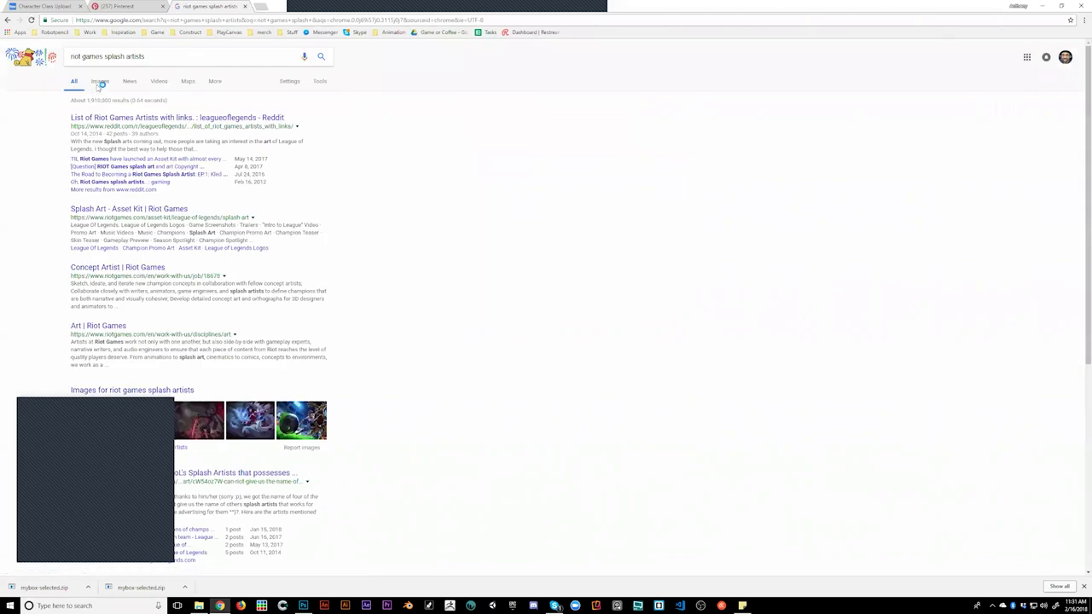
left_click(98, 82)
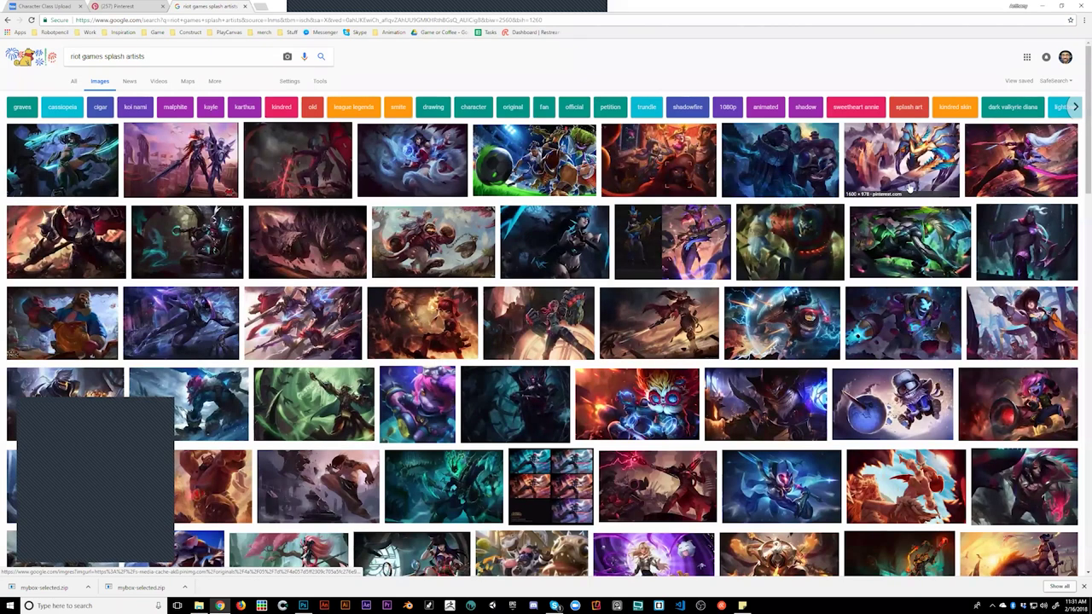
- Look through the splash art results and open the purple crouching PROJECT character for a larger preview
scroll(909, 188, "down", 1)
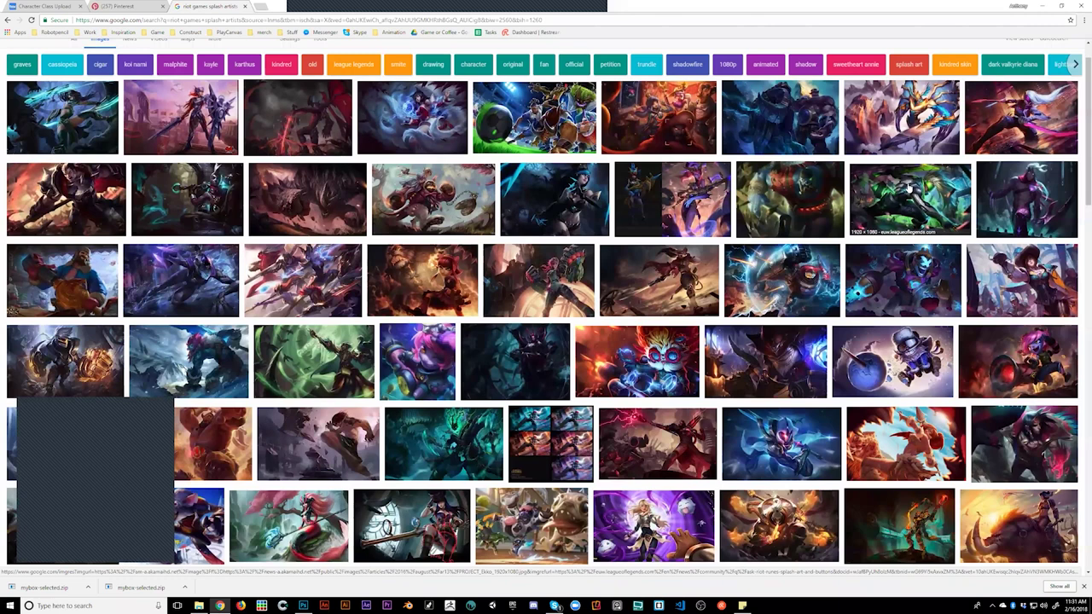
scroll(909, 187, "down", 2)
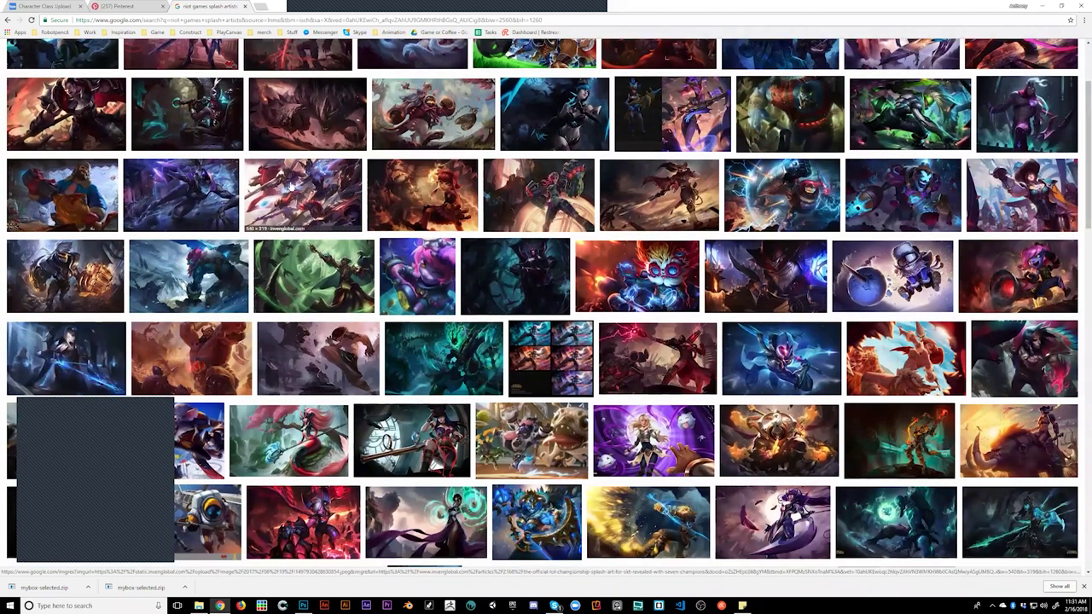
left_click(220, 191)
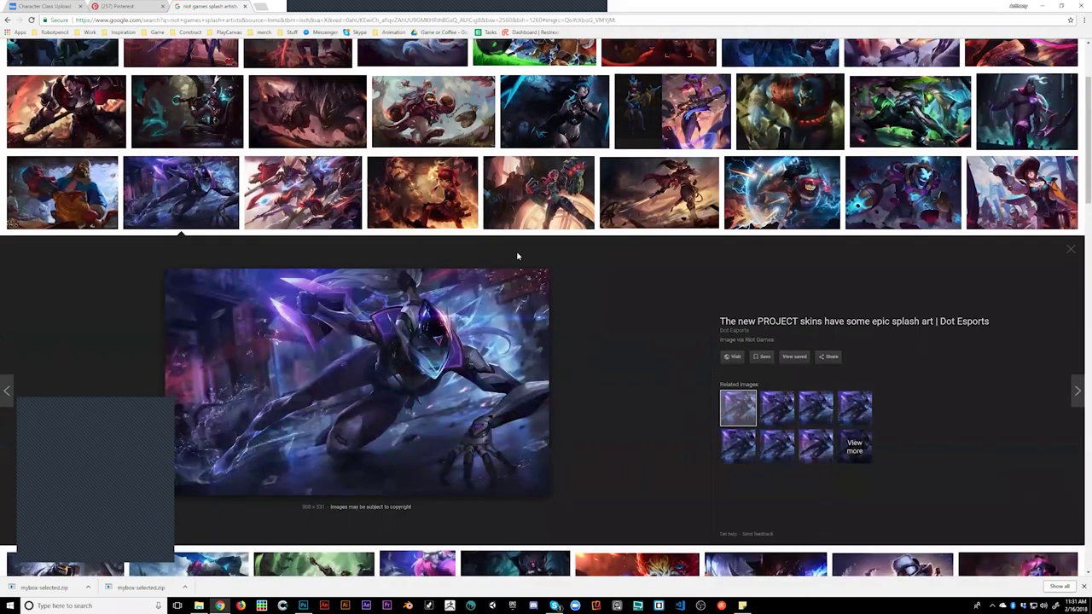
- Look further down the splash art results and preview the grinning, hatted character with the glowing blue orb
scroll(517, 256, "down", 2)
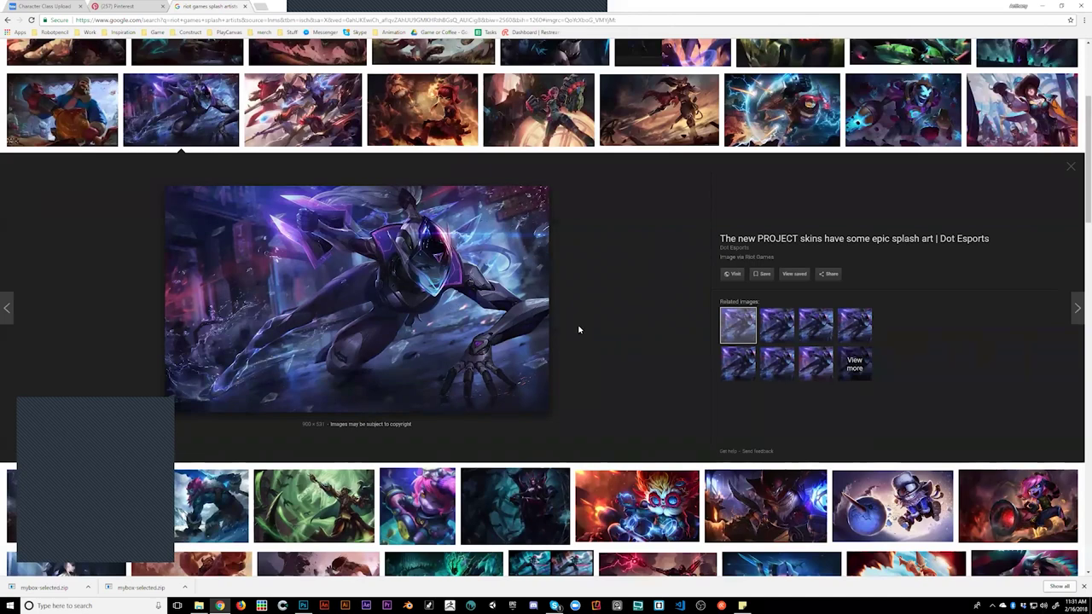
scroll(578, 329, "down", 1)
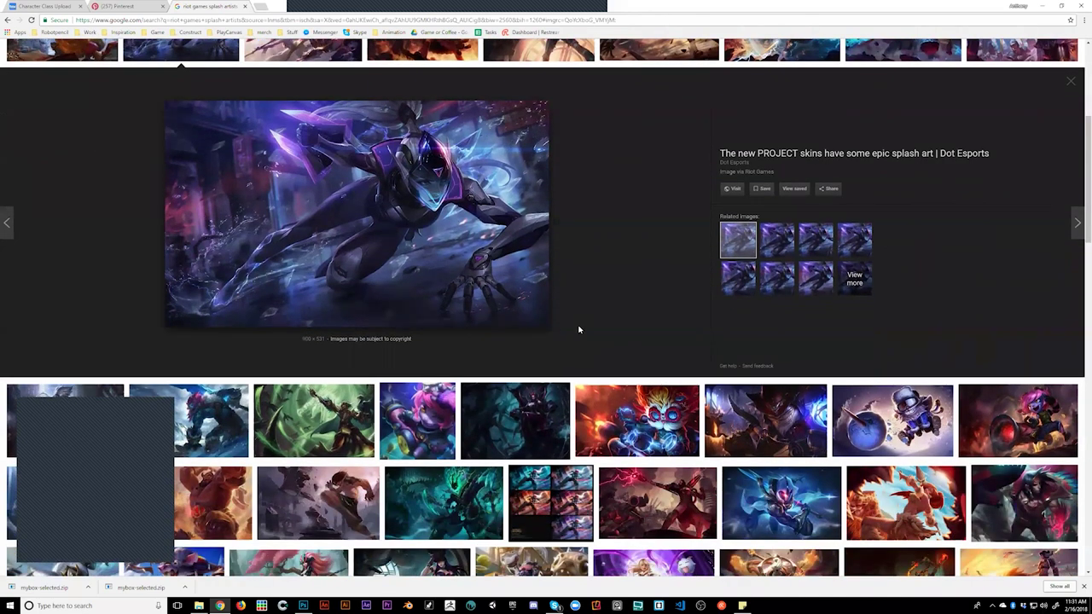
scroll(578, 330, "down", 2)
scroll(579, 331, "down", 1)
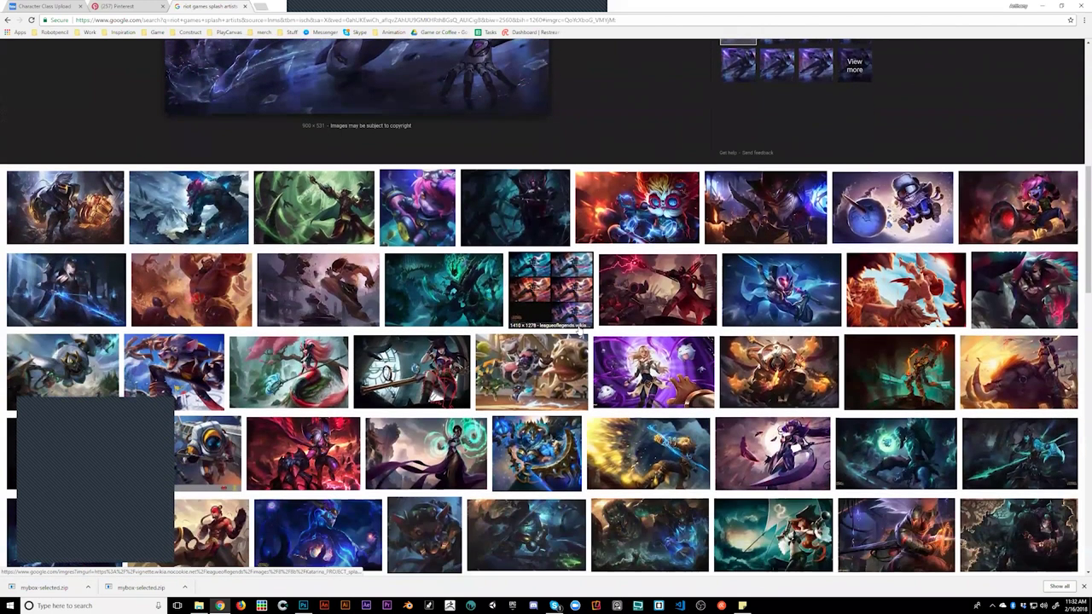
scroll(579, 331, "down", 1)
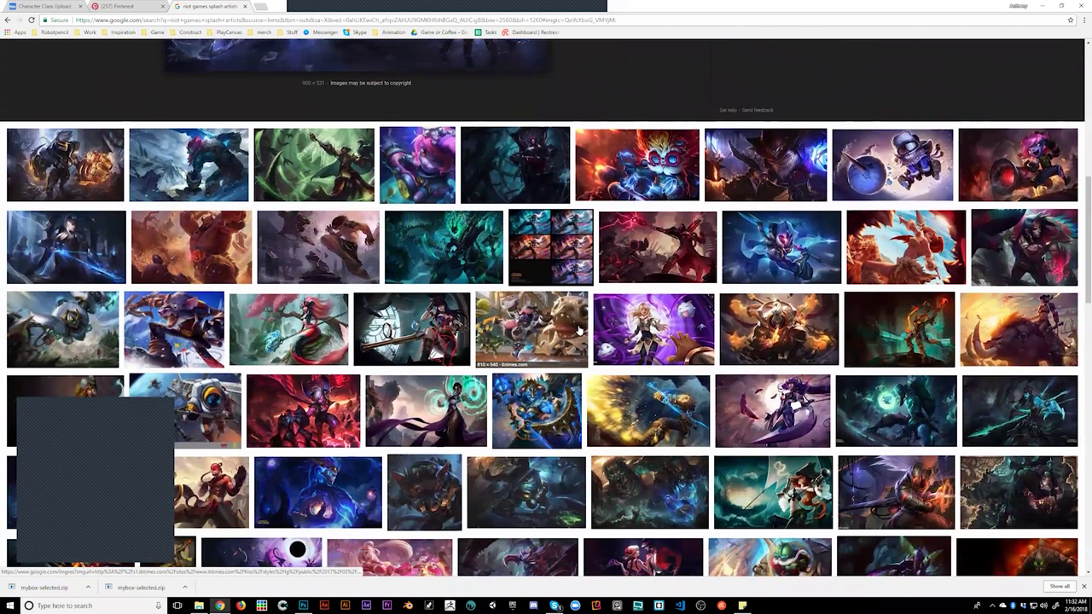
left_click(762, 171)
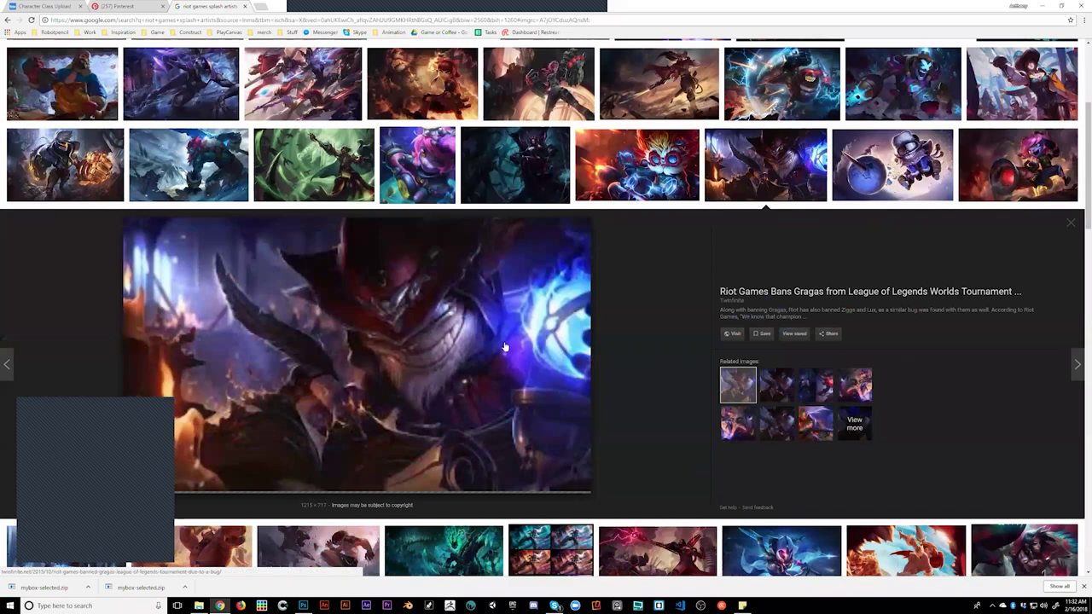
- Preview Swain's reworked splash art among the image results, look back over the results and return to Photoshop
scroll(446, 310, "down", 3)
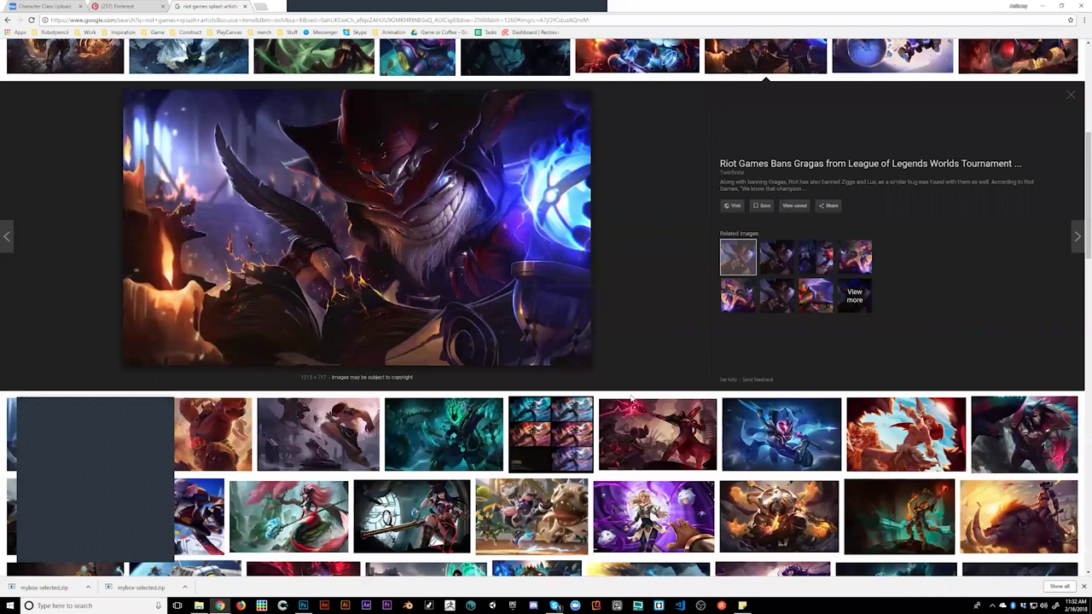
left_click(1052, 423)
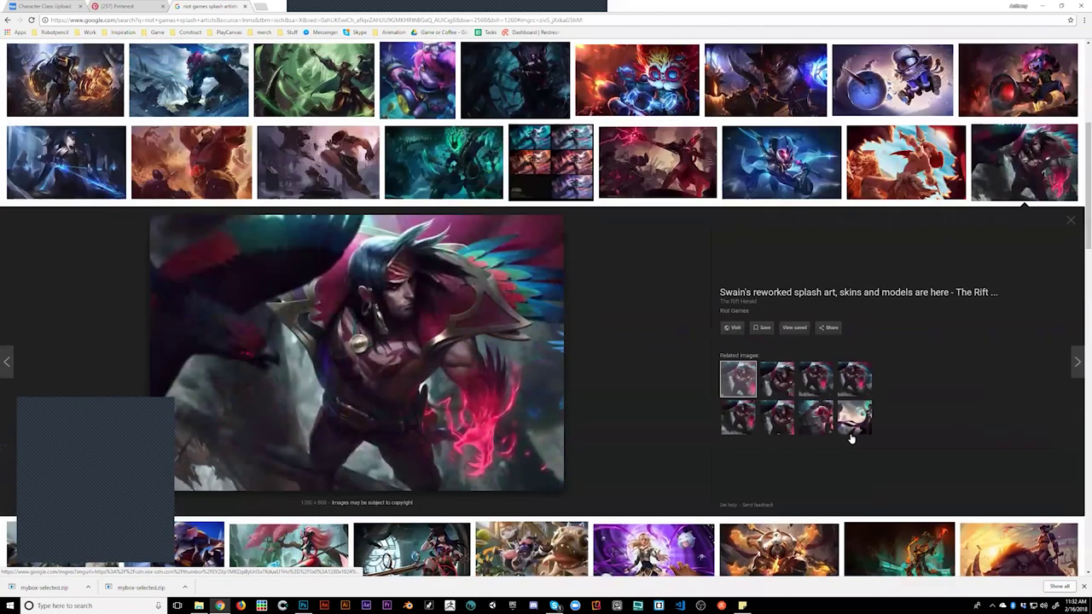
scroll(690, 444, "up", 4)
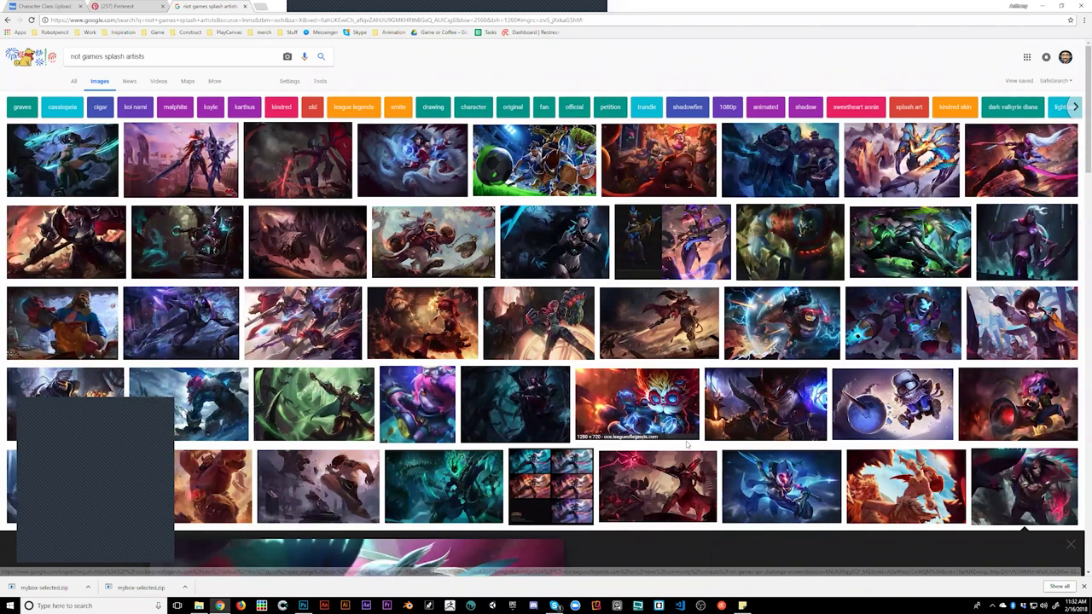
left_click(1039, 7)
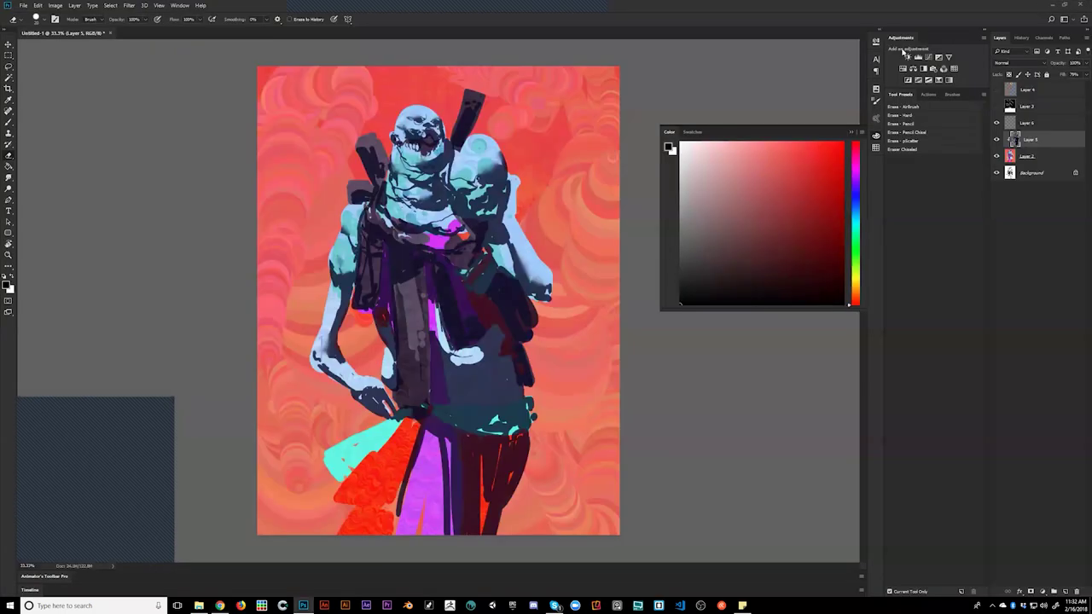
- Choose the AJ Basic 2 brush preset and stamp all visible artwork into Layer 6
right_click(588, 308)
left_click(1043, 141)
key("b")
left_click(939, 125)
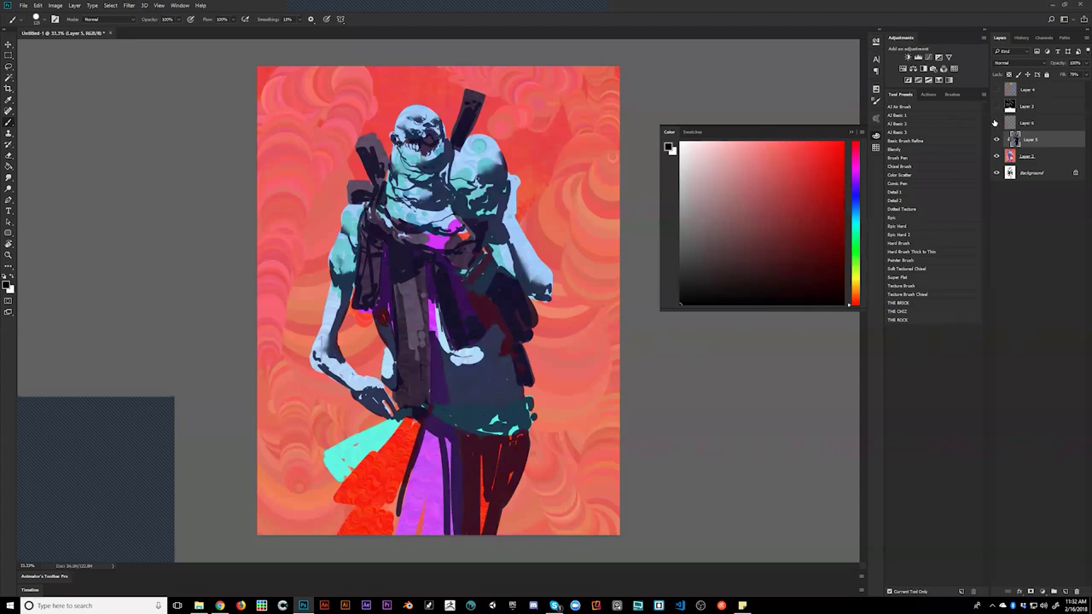
left_click(1024, 125)
left_click(998, 125)
key("ctrl+alt+shift+e")
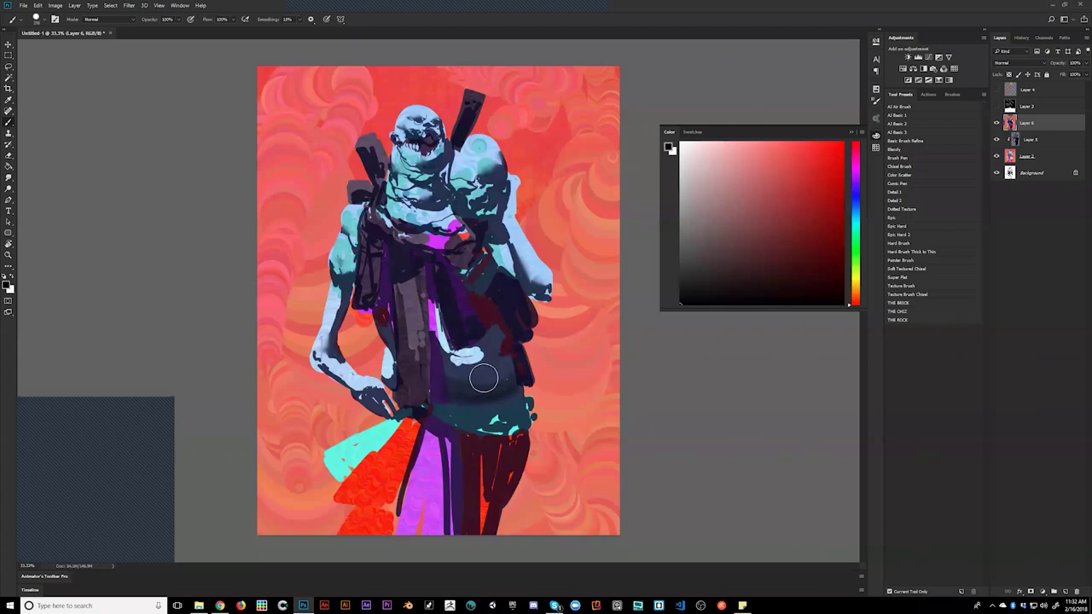
- Blend the bent arm from shoulder to elbow with blue-green tones sampled from its own skin
left_click(348, 236, "alt")
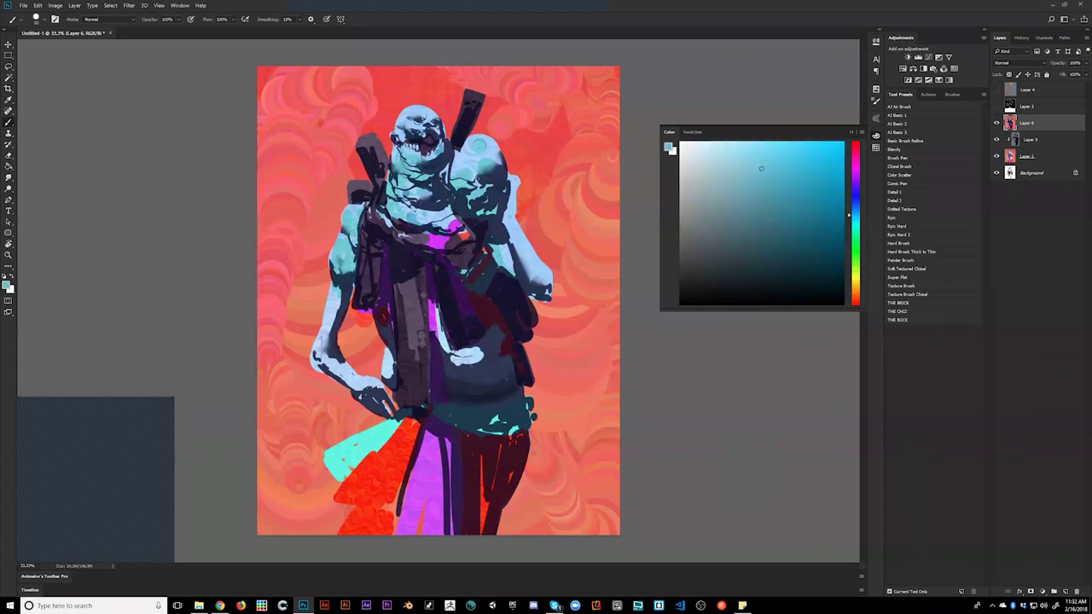
key("d")
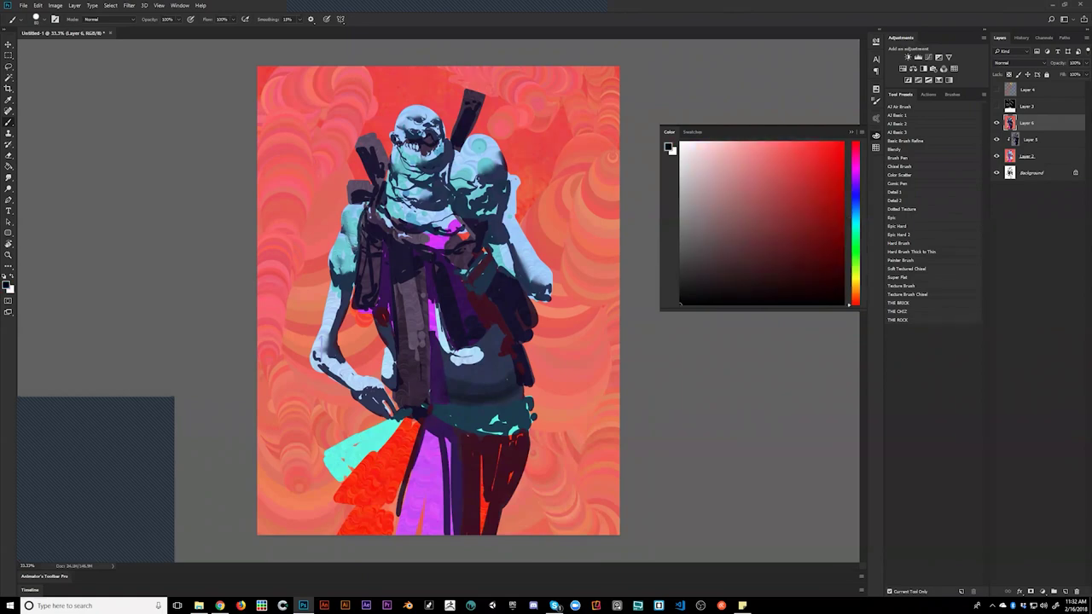
left_click(351, 245, "alt")
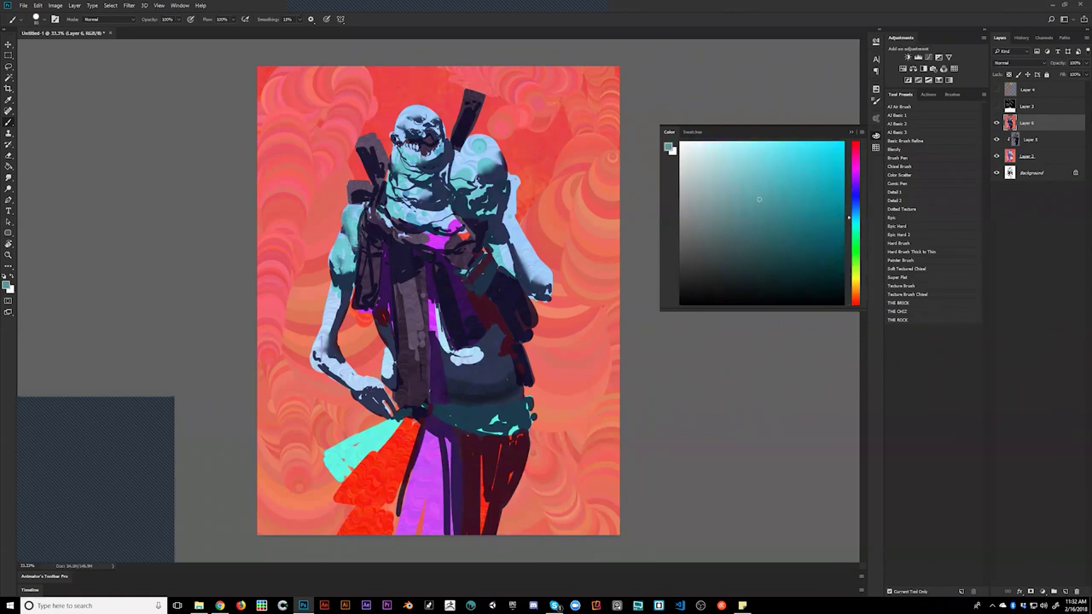
left_click_drag(337, 264, 341, 300)
left_click(337, 333, "alt")
left_click_drag(334, 313, 340, 369)
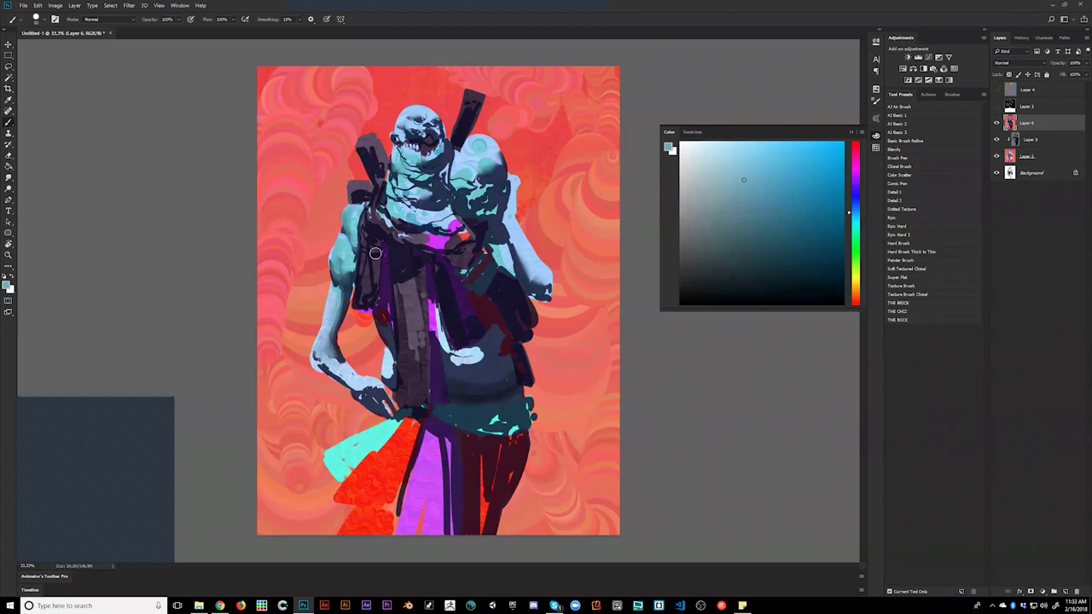
- Smooth the back head with sampled blues and darken the front face's mouth with black, then duplicate Layer 6
key("d")
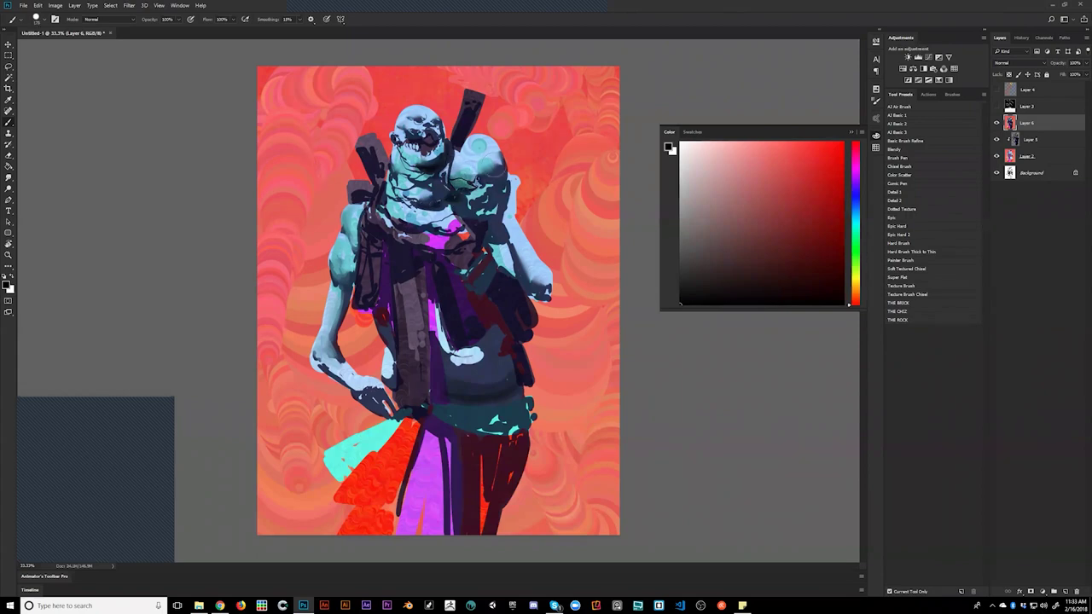
left_click(480, 177, "alt")
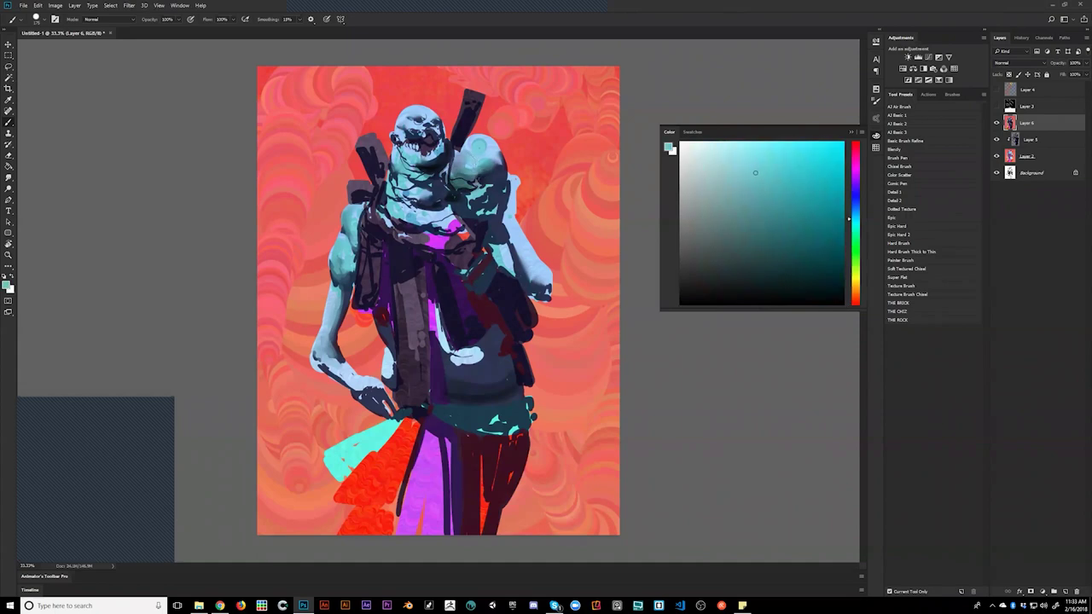
left_click(459, 192, "alt")
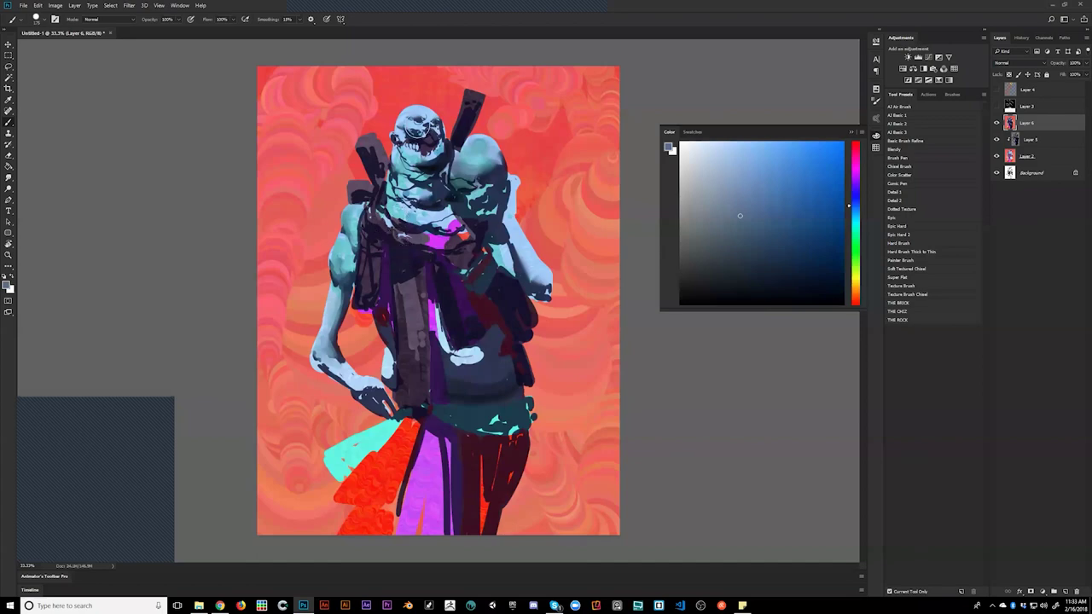
key("d")
mouse_move(414, 137)
left_mouse_down()
mouse_move(429, 134)
mouse_move(418, 142)
left_mouse_up()
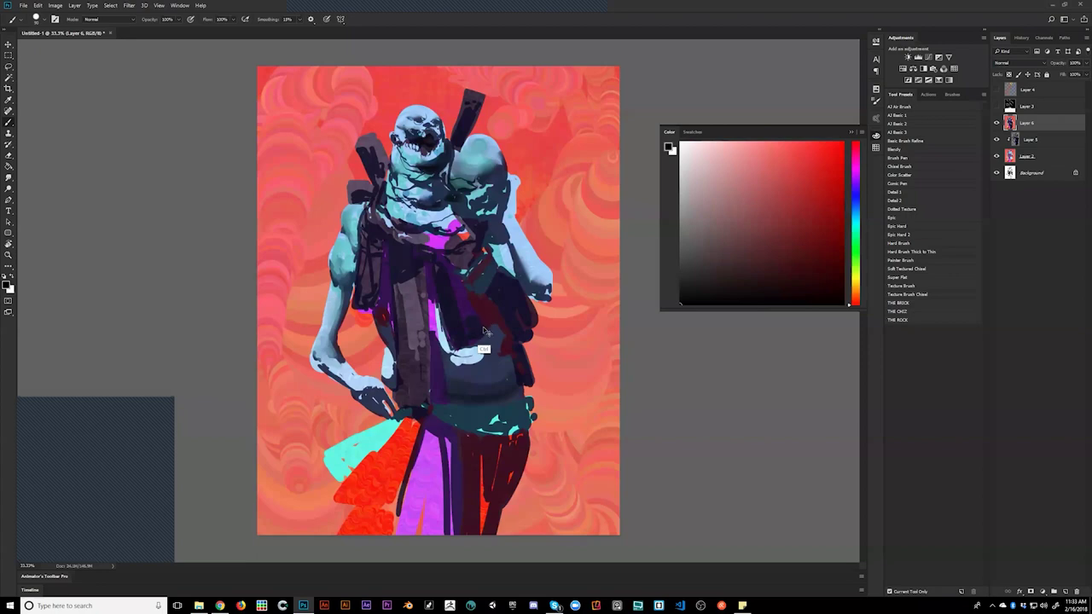
key("ctrl+j")
key("ctrl+u")
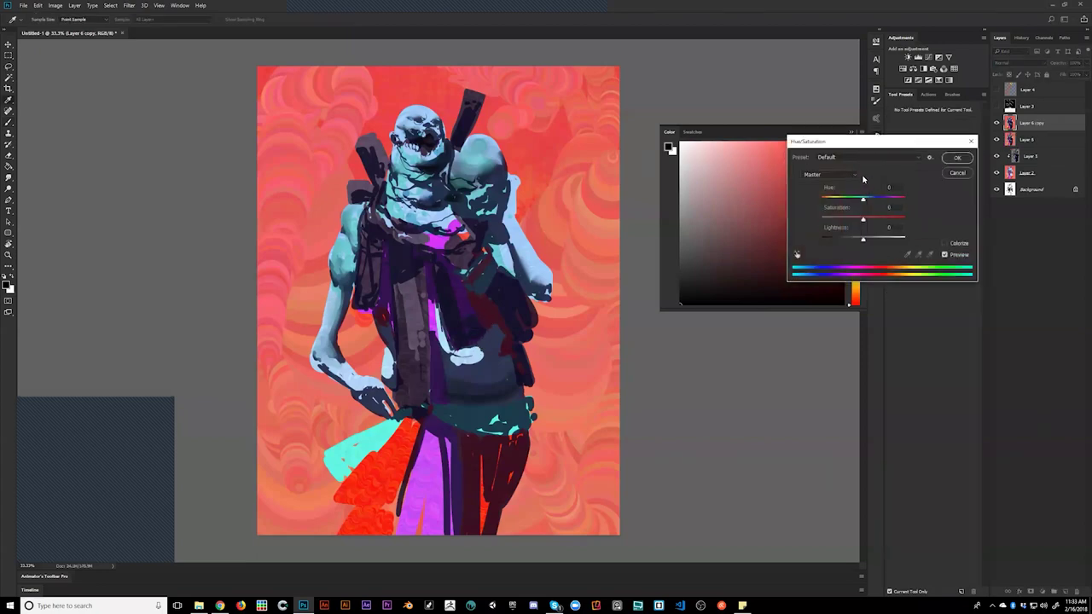
mouse_move(865, 201)
left_mouse_down()
mouse_move(896, 203)
mouse_move(876, 201)
left_mouse_up()
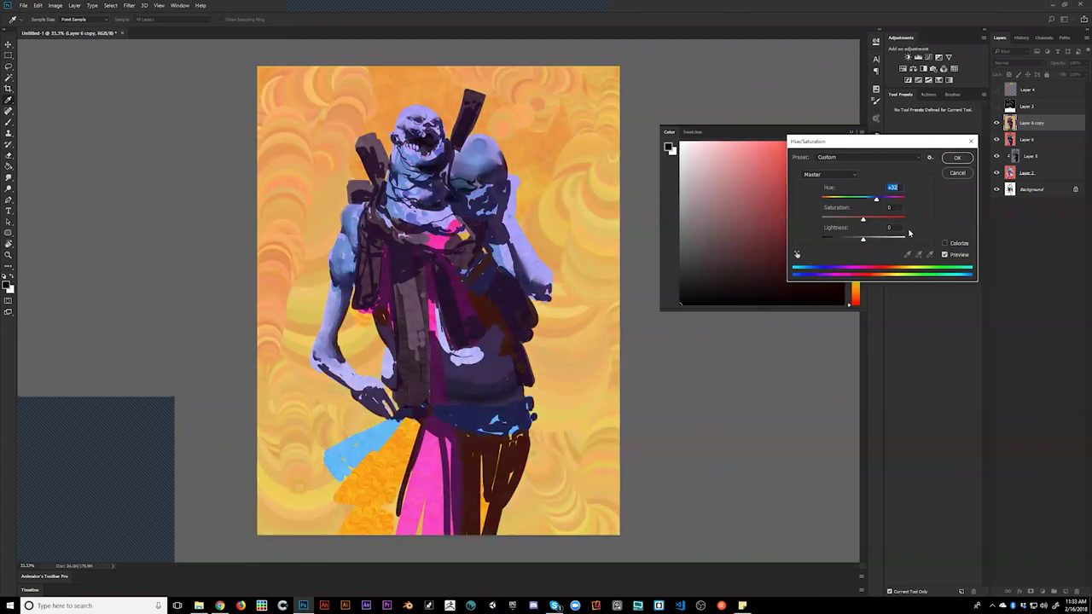
left_click(945, 255)
left_click(945, 255)
left_click(955, 174)
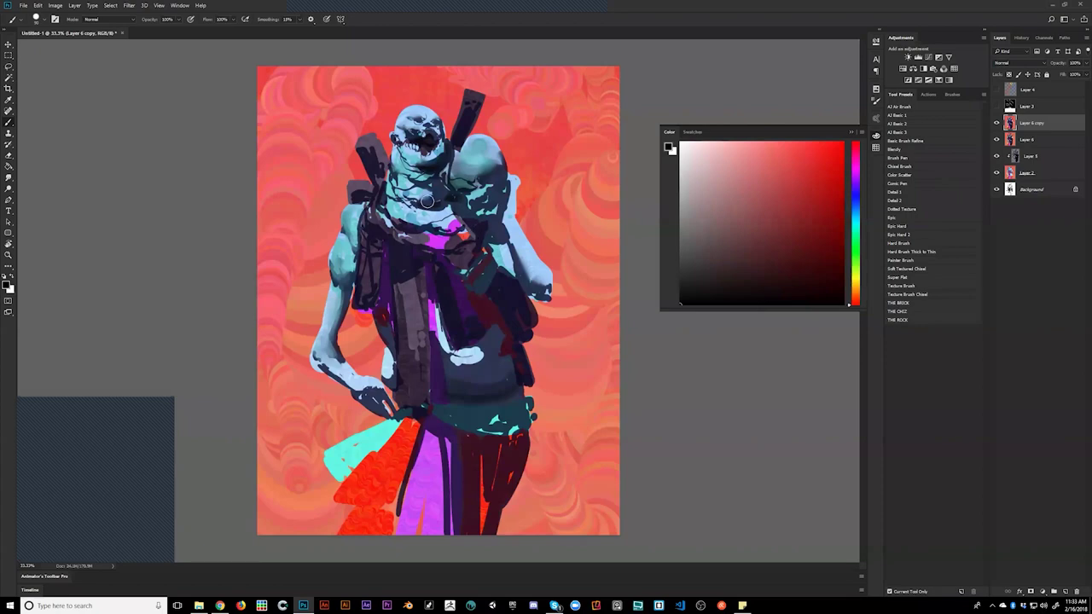
- Soften and reshape the neck folds above the scarf on the duplicated layer, alternating sampled skin blues with black
left_click(399, 244, "alt")
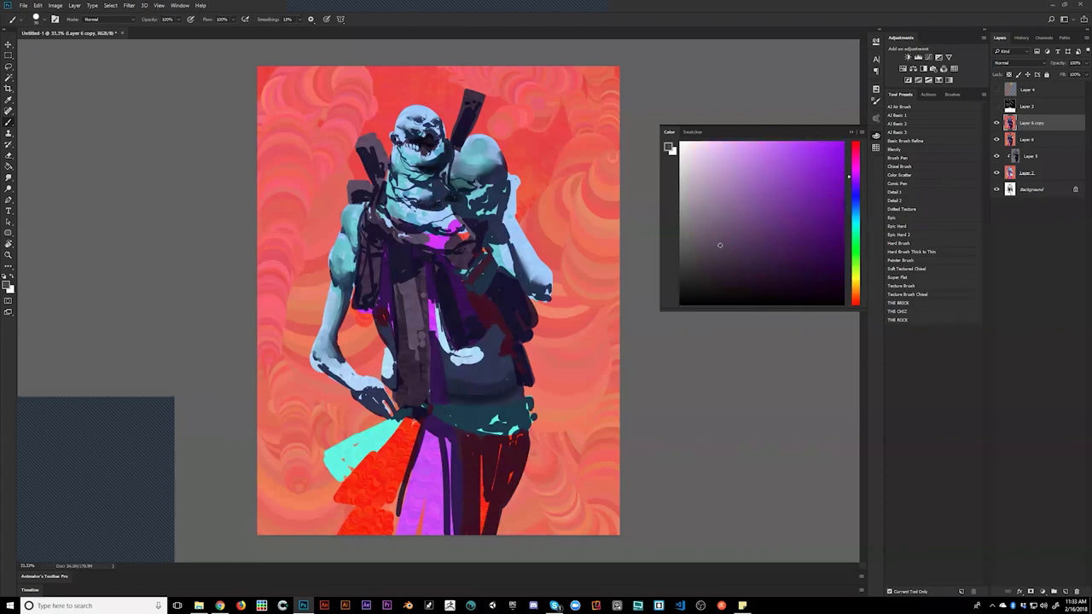
left_click(402, 207, "alt")
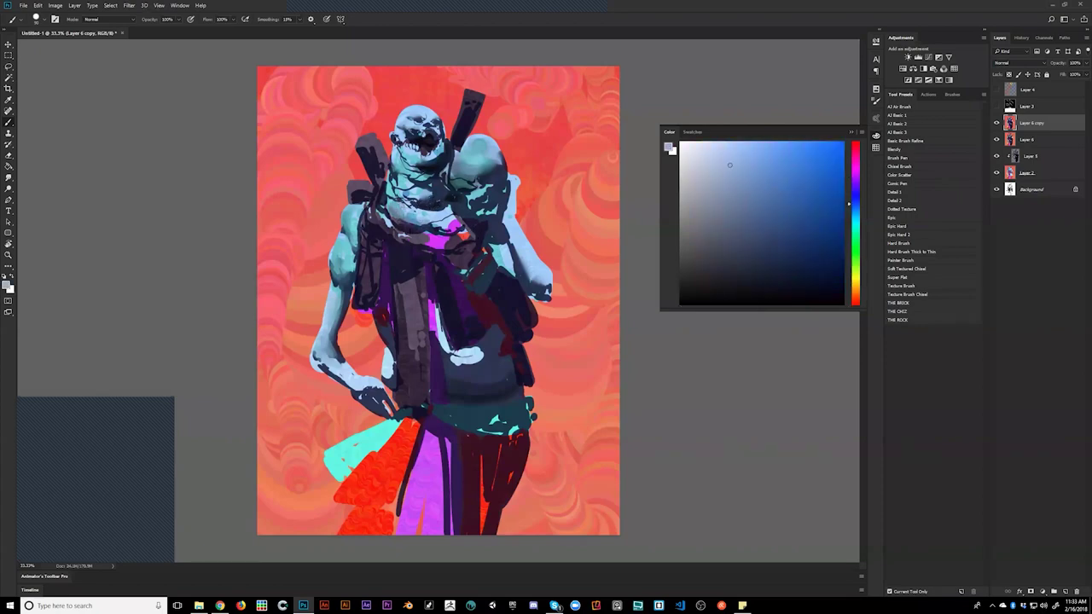
left_click(410, 239, "alt")
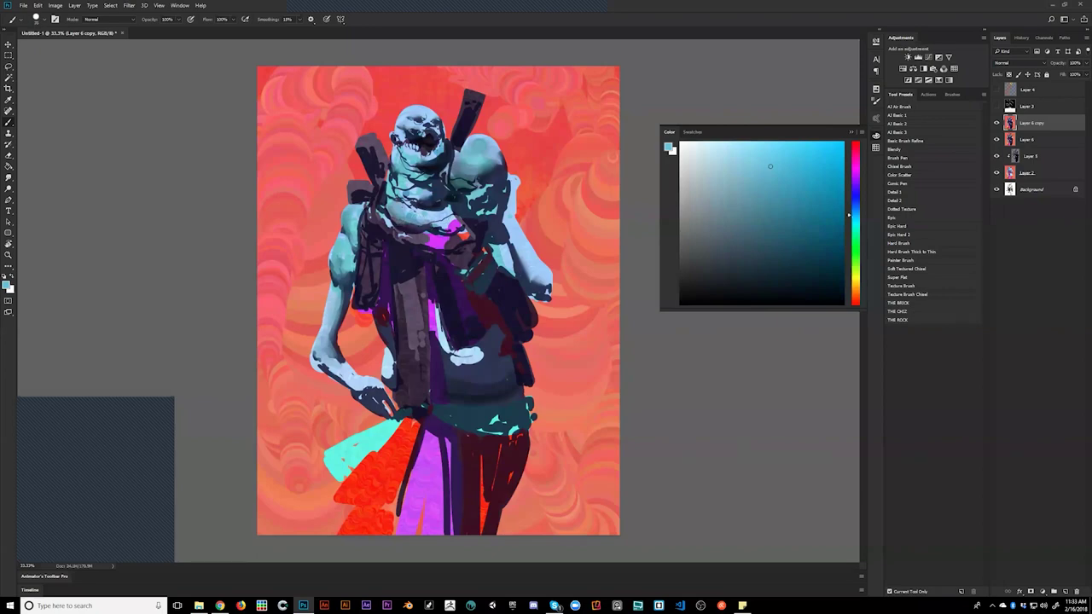
key("d")
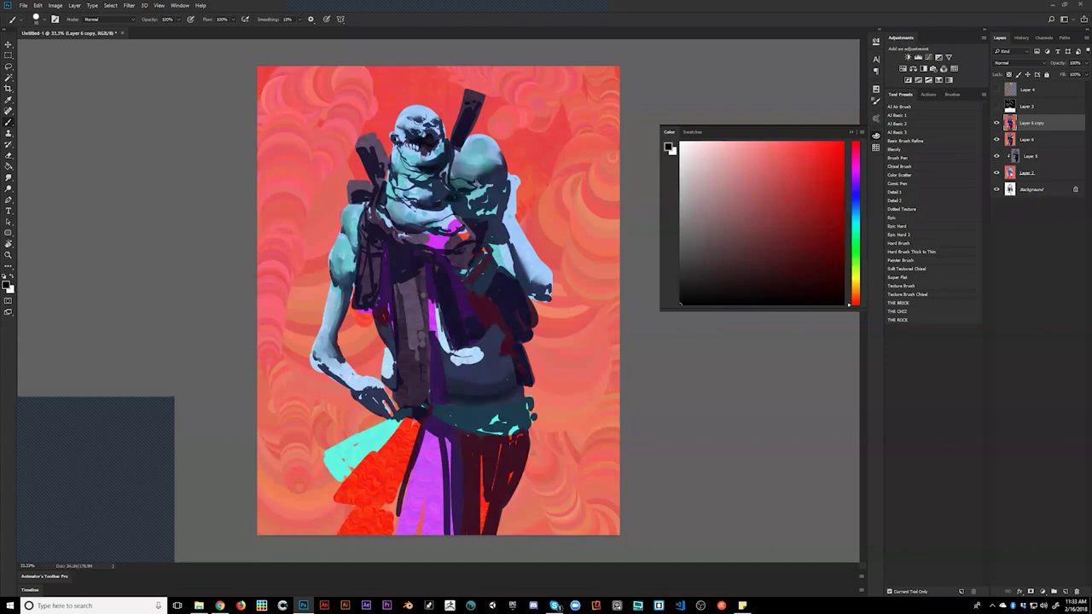
left_click(422, 245, "alt")
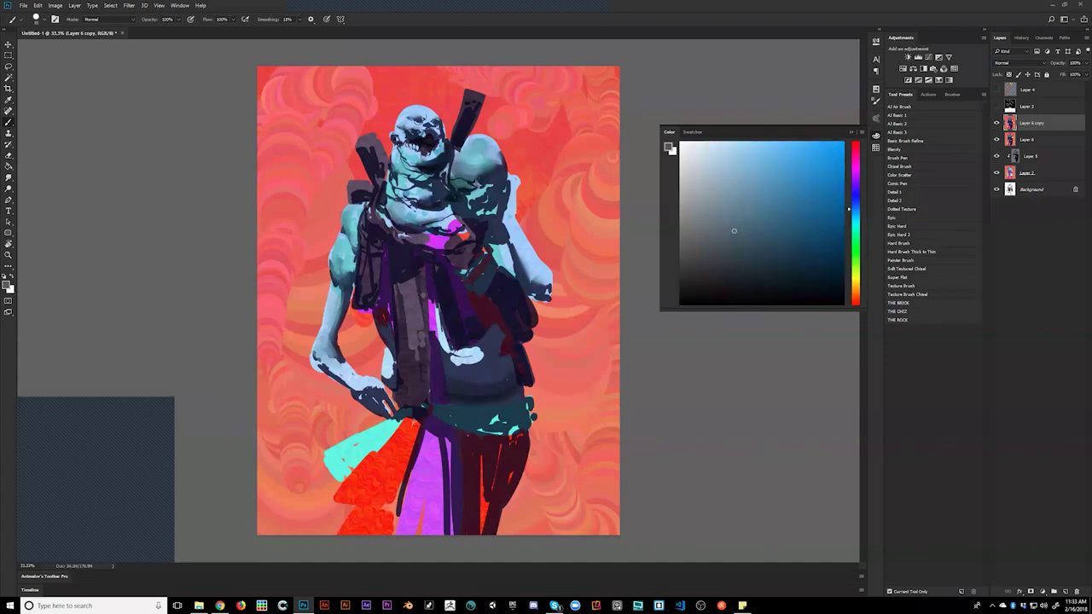
key("d")
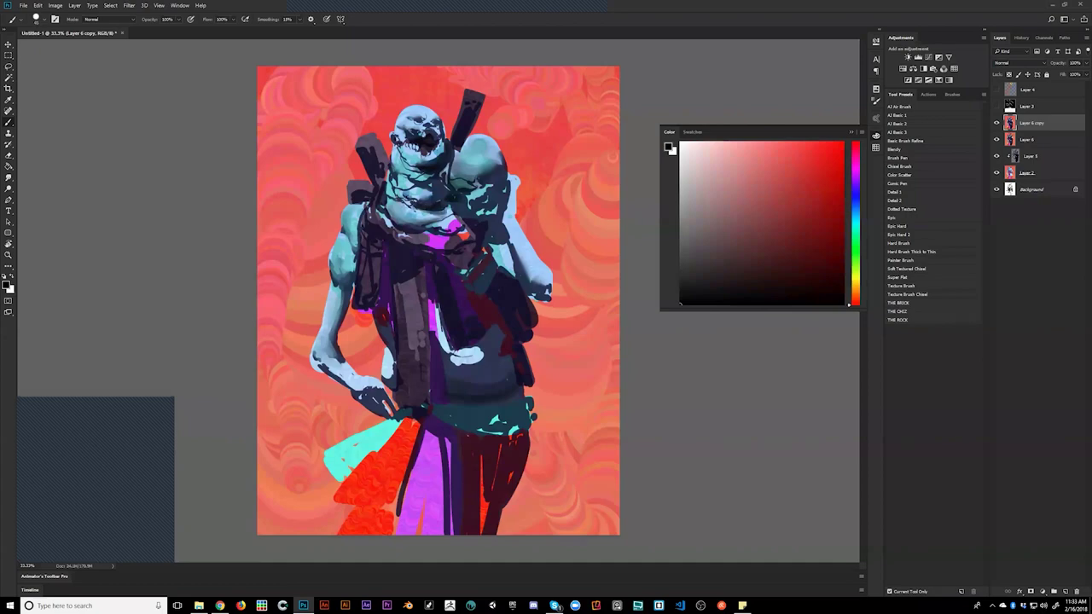
left_click(417, 214, "alt")
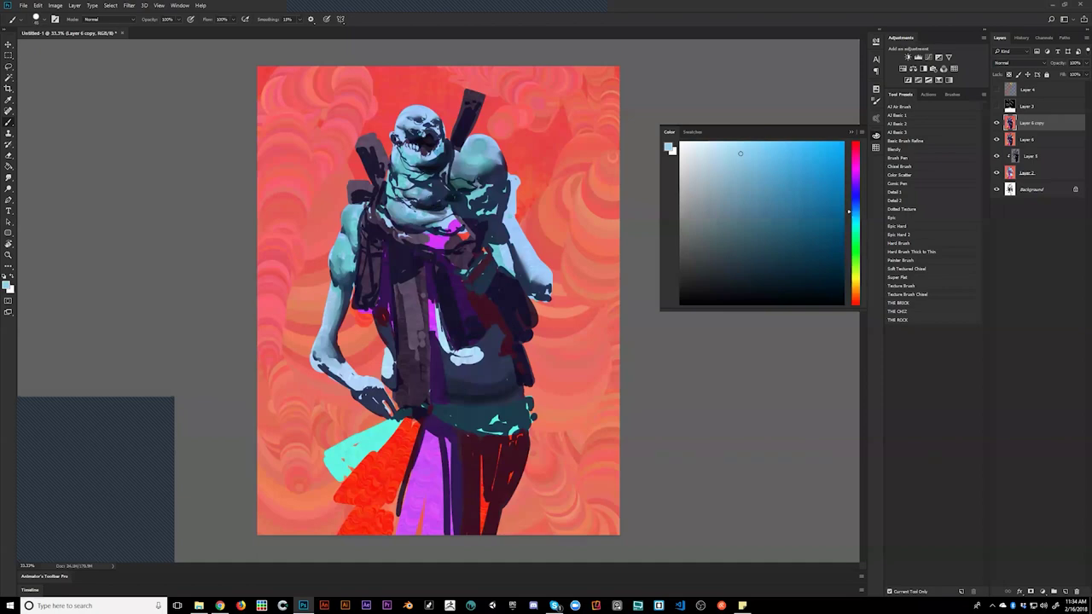
key("d")
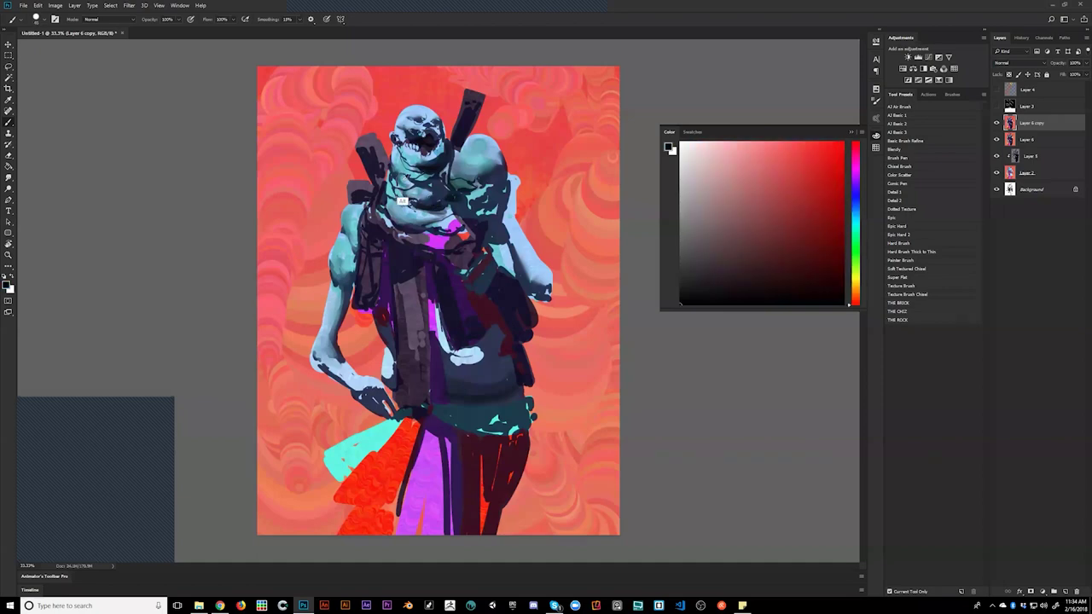
left_click(402, 202, "alt")
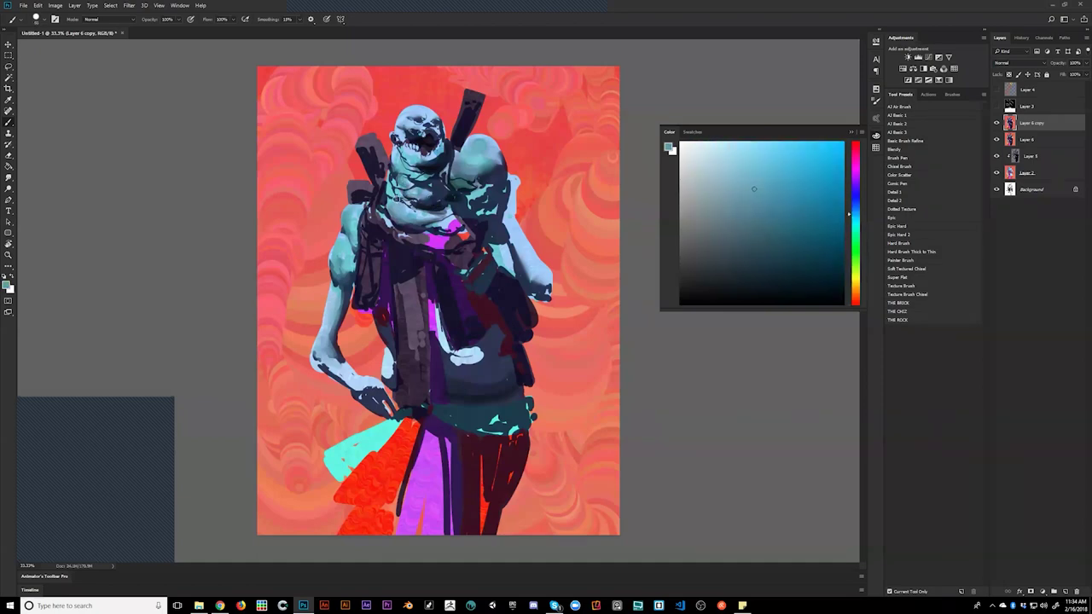
key("d")
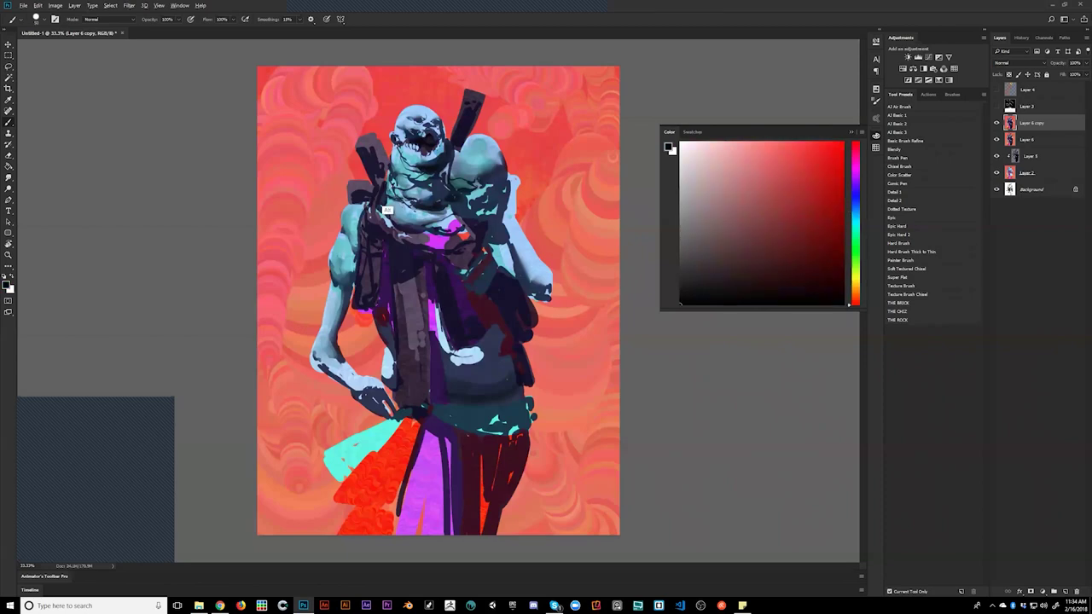
left_click(391, 212, "alt")
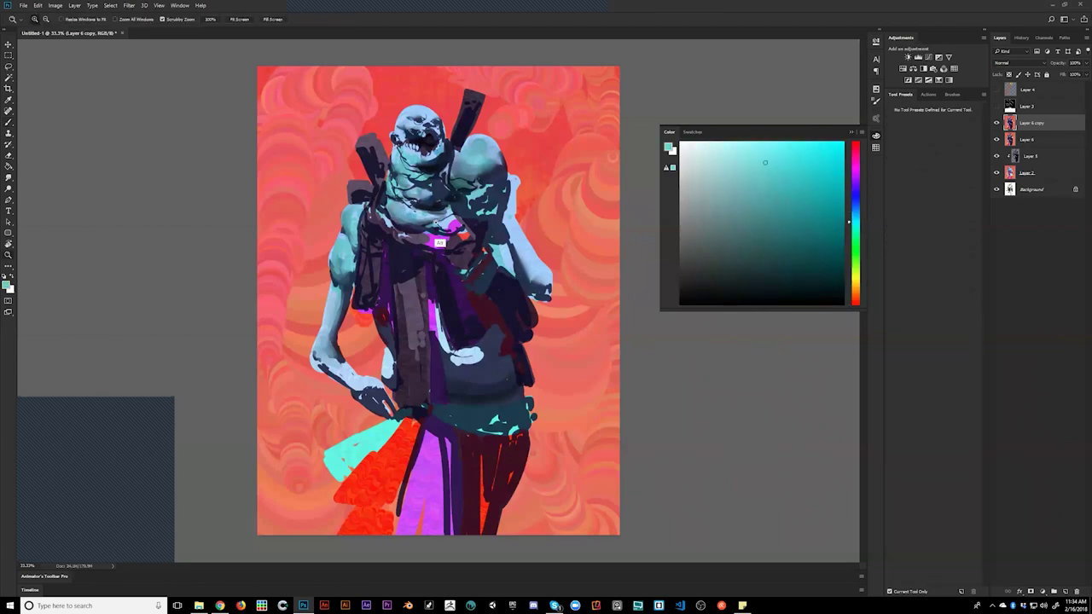
- Switch to a panel-free view and deepen the darks of the hanging cloth below the scarf with a larger brush
key("ctrl+minus")
key("Tab")
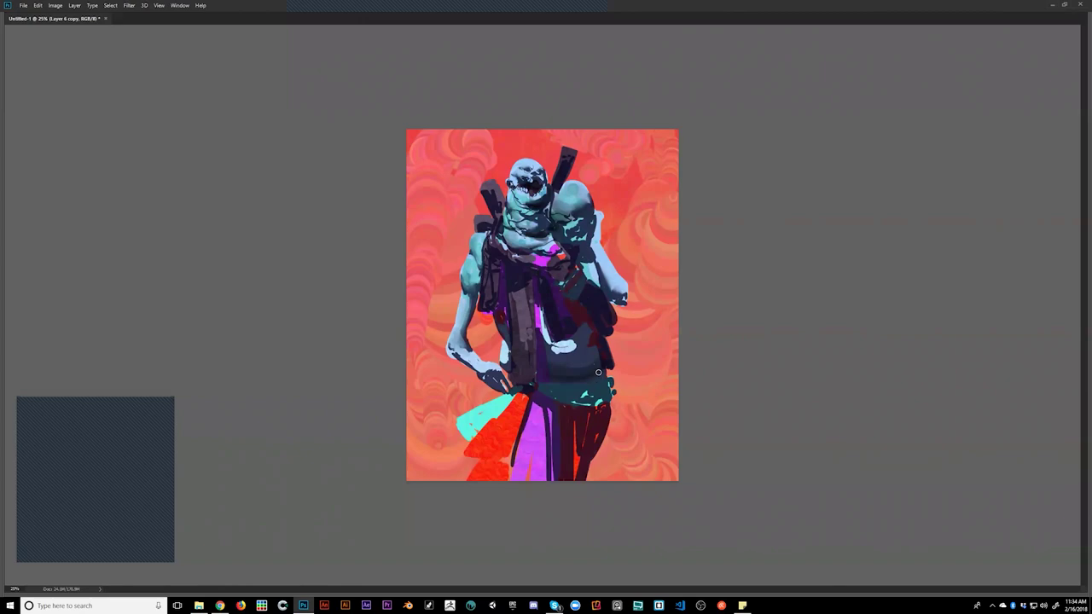
key("ctrl+plus")
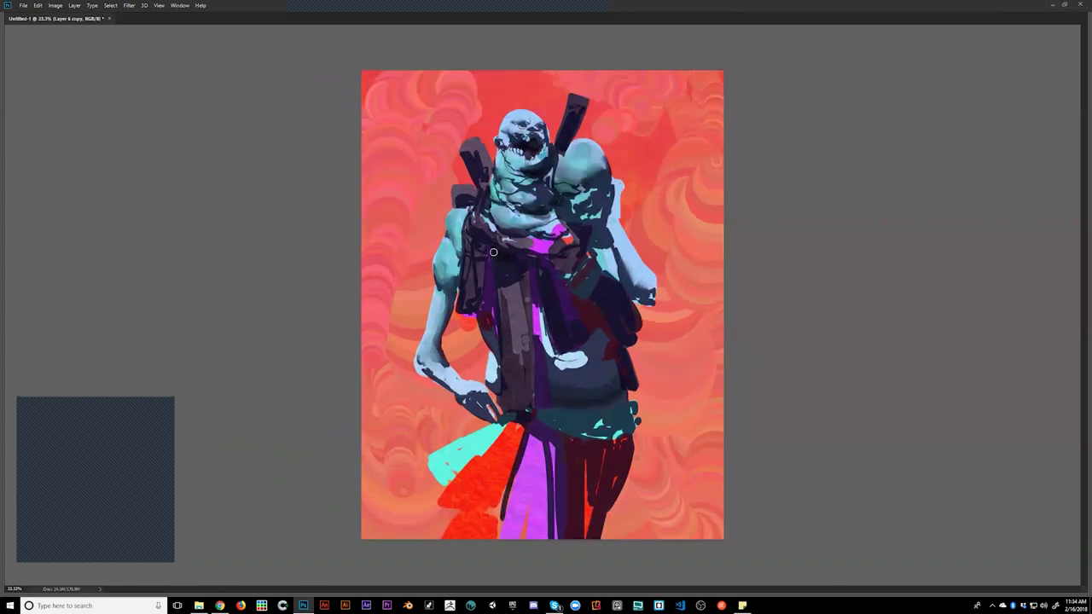
key("bracketright")
key("bracketright")
key("bracketright")
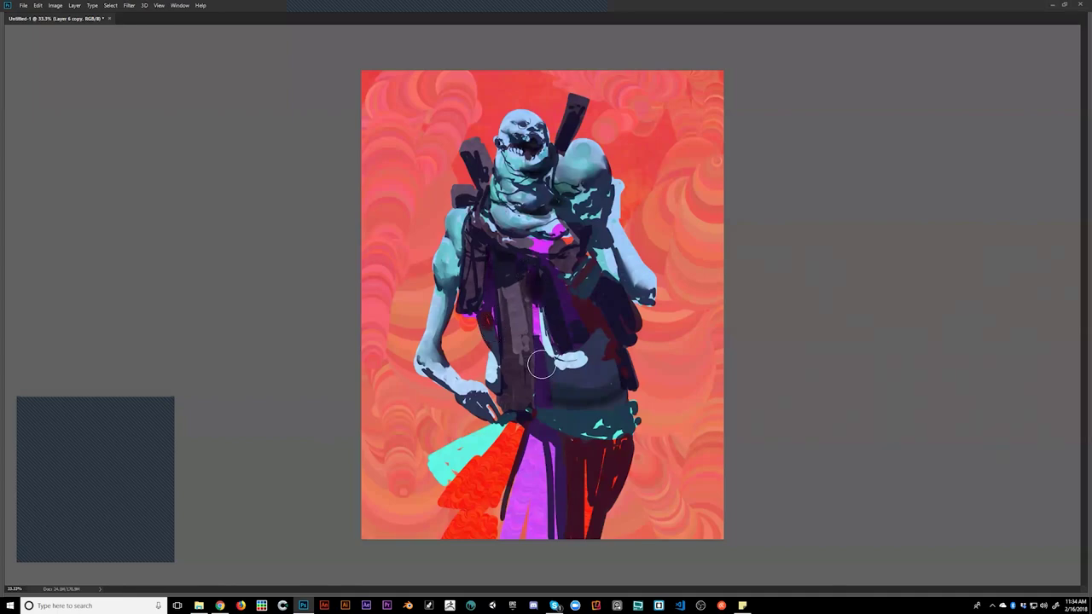
- Shade the arm beside the back head with a smaller brush and undo the stray stroke at the torso's edge
key("bracketleft")
key("bracketleft")
key("bracketleft")
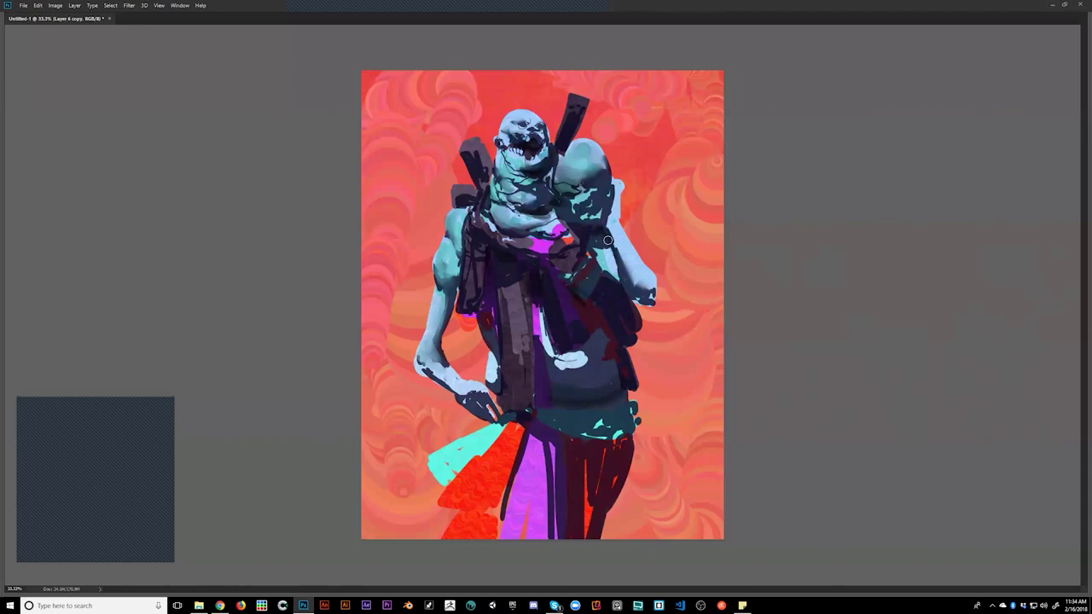
mouse_move(599, 250)
left_mouse_down()
mouse_move(616, 280)
mouse_move(611, 272)
mouse_move(628, 279)
left_mouse_up()
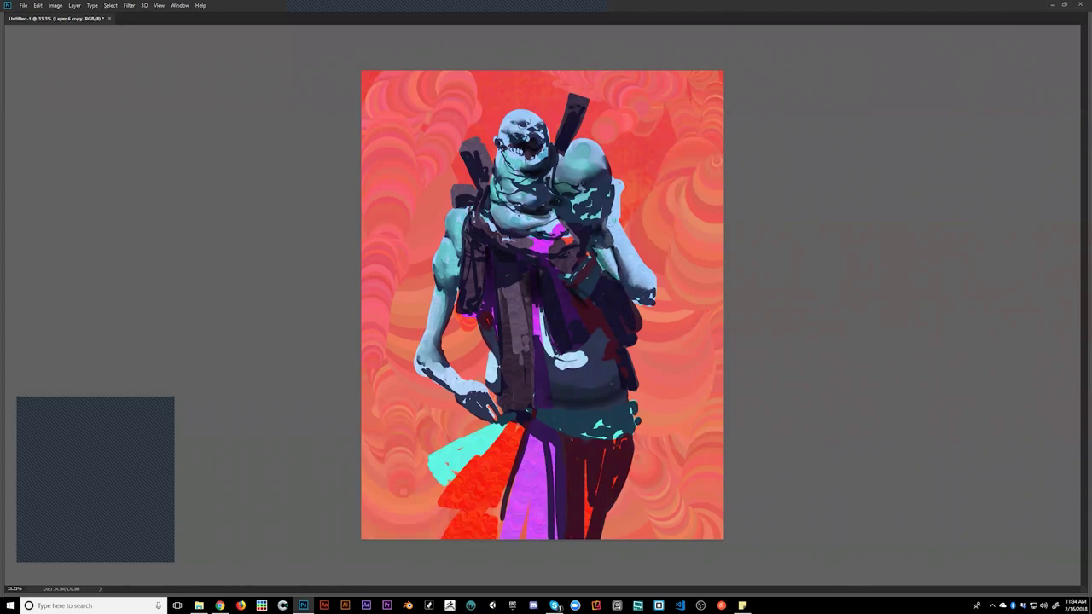
left_click_drag(632, 355, 638, 361)
key("ctrl+z")
- Paint dark shadows over the teal, red and purple skirt strips below the waist and restore the panels
mouse_move(449, 471)
left_mouse_down()
mouse_move(484, 453)
mouse_move(454, 467)
mouse_move(491, 435)
mouse_move(492, 505)
left_mouse_up()
mouse_move(523, 437)
left_mouse_down()
mouse_move(497, 505)
mouse_move(476, 525)
mouse_move(492, 517)
left_mouse_up()
left_click_drag(523, 447, 510, 494)
mouse_move(567, 442)
left_mouse_down()
mouse_move(560, 517)
mouse_move(581, 464)
mouse_move(578, 510)
mouse_move(545, 421)
mouse_move(581, 399)
mouse_move(588, 438)
mouse_move(568, 419)
left_mouse_up()
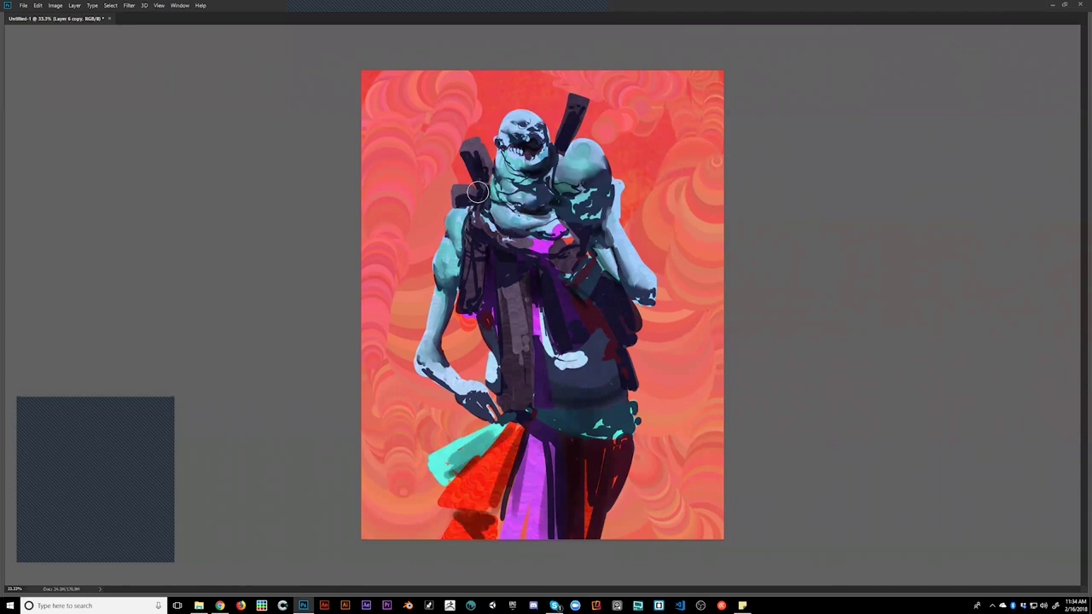
key("Tab")
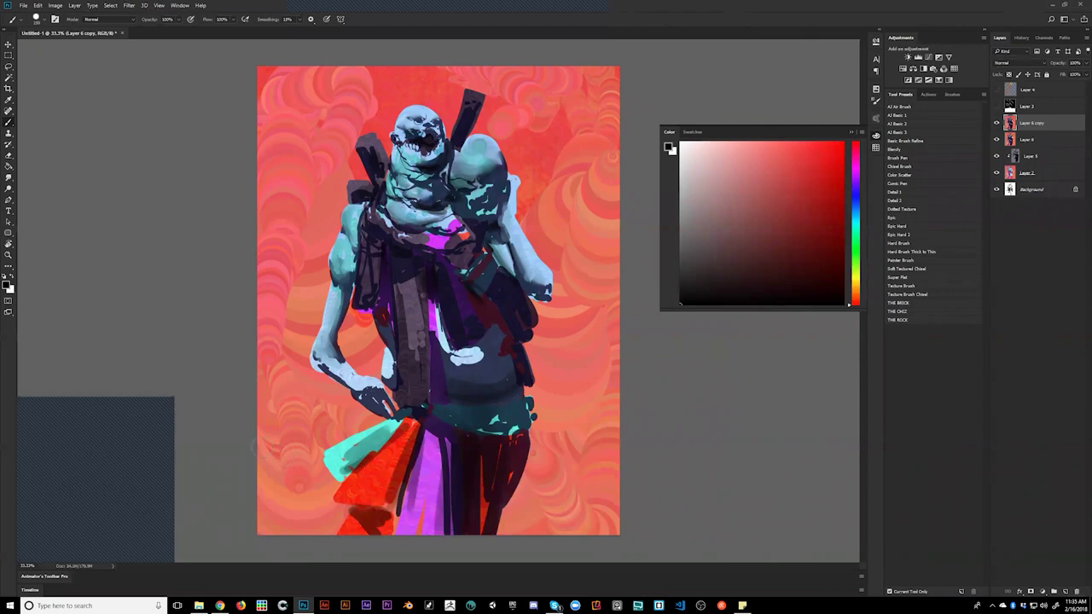
mouse_move(482, 3)
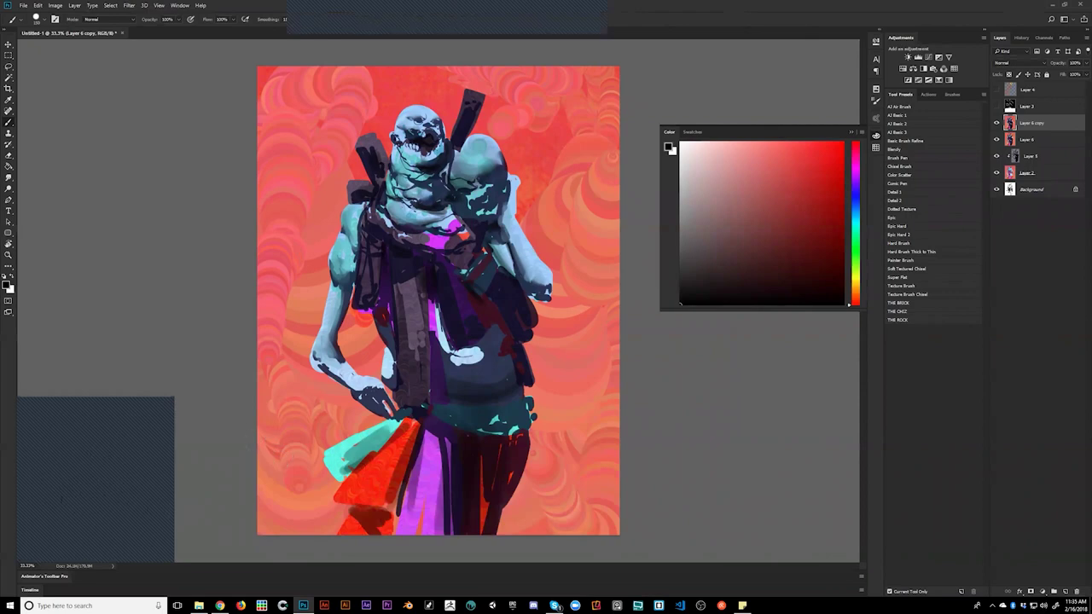